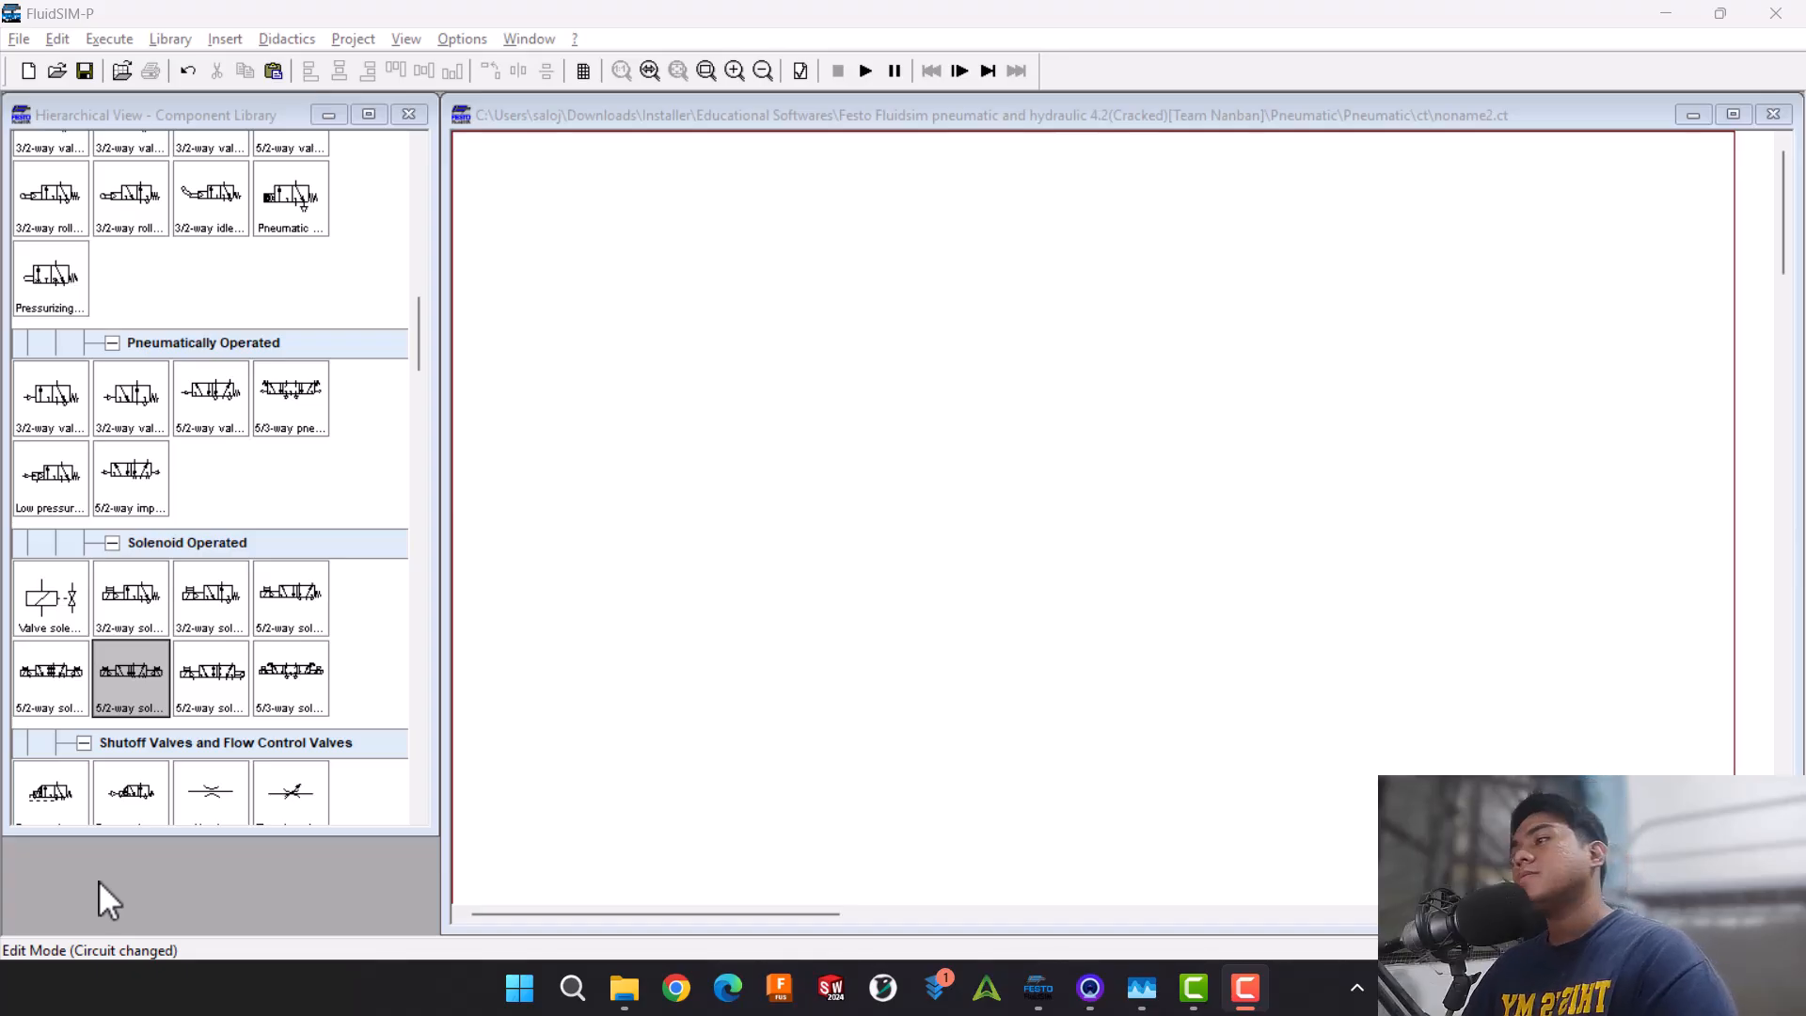
- Place a compressed air supply and a simplified air service unit in the circuit, with the supply connected to the unit's inlet
left_click_drag(420, 313, 448, 157)
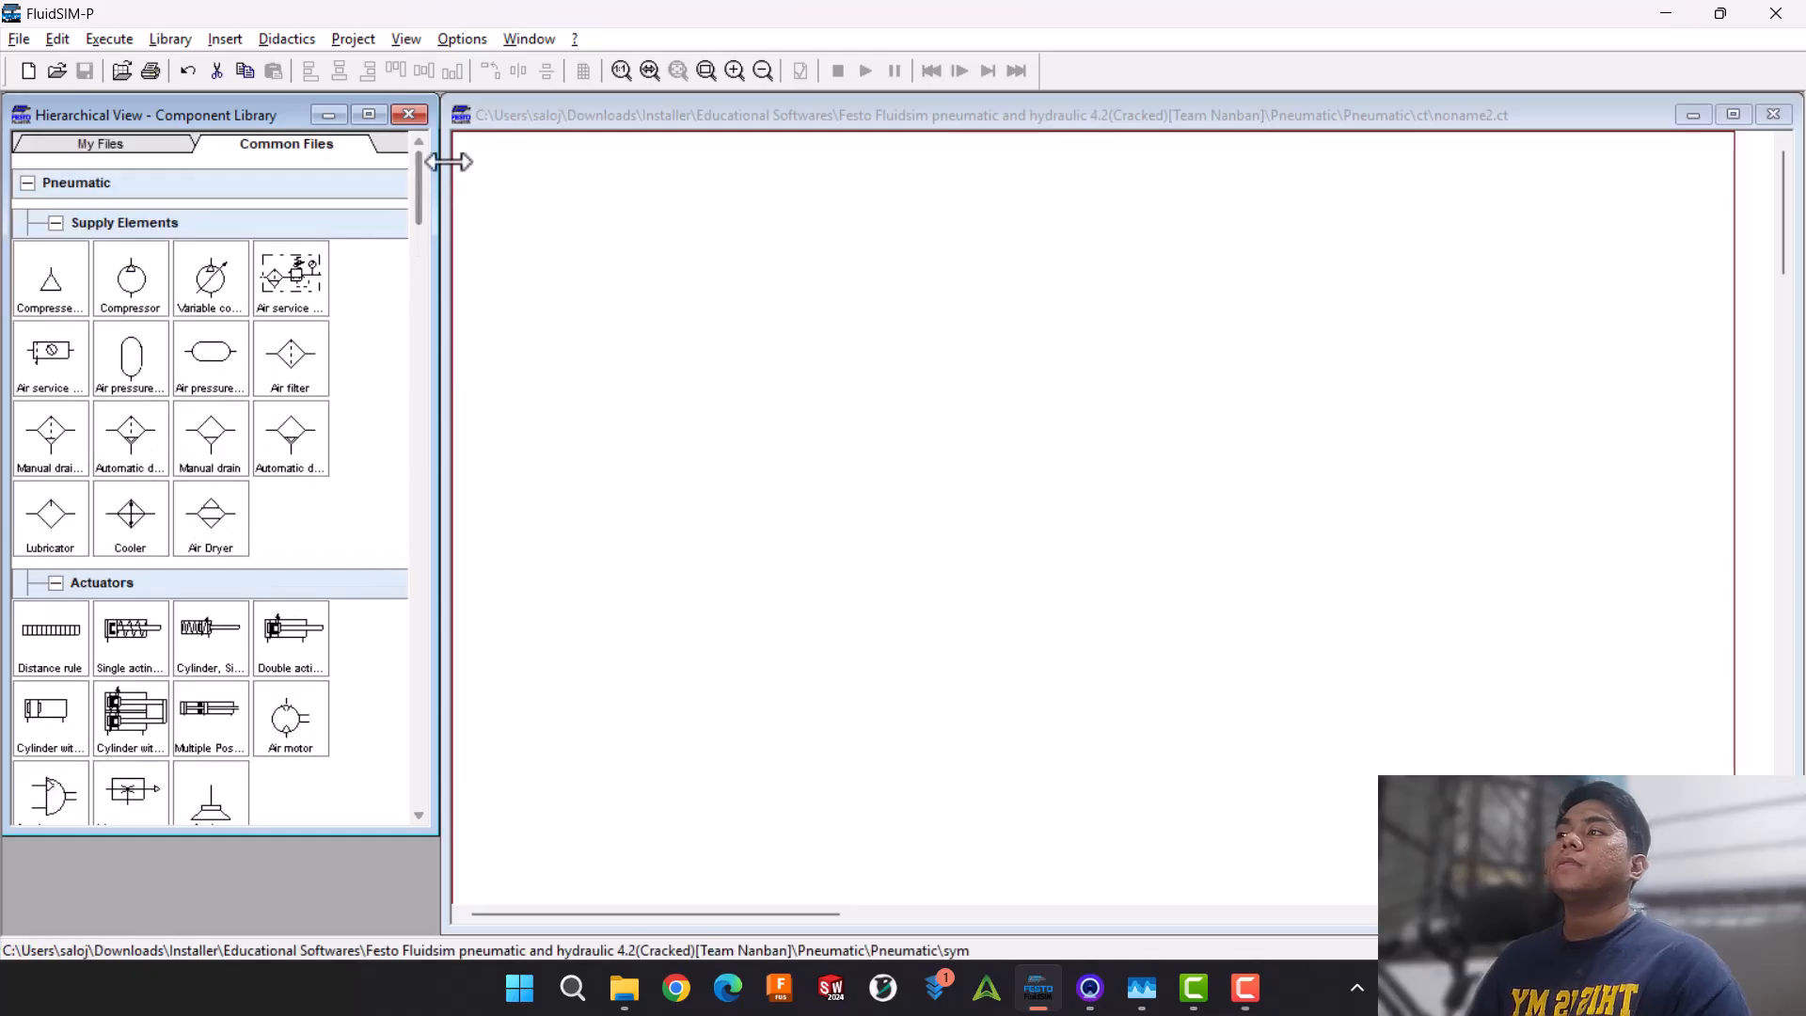
left_click(458, 268)
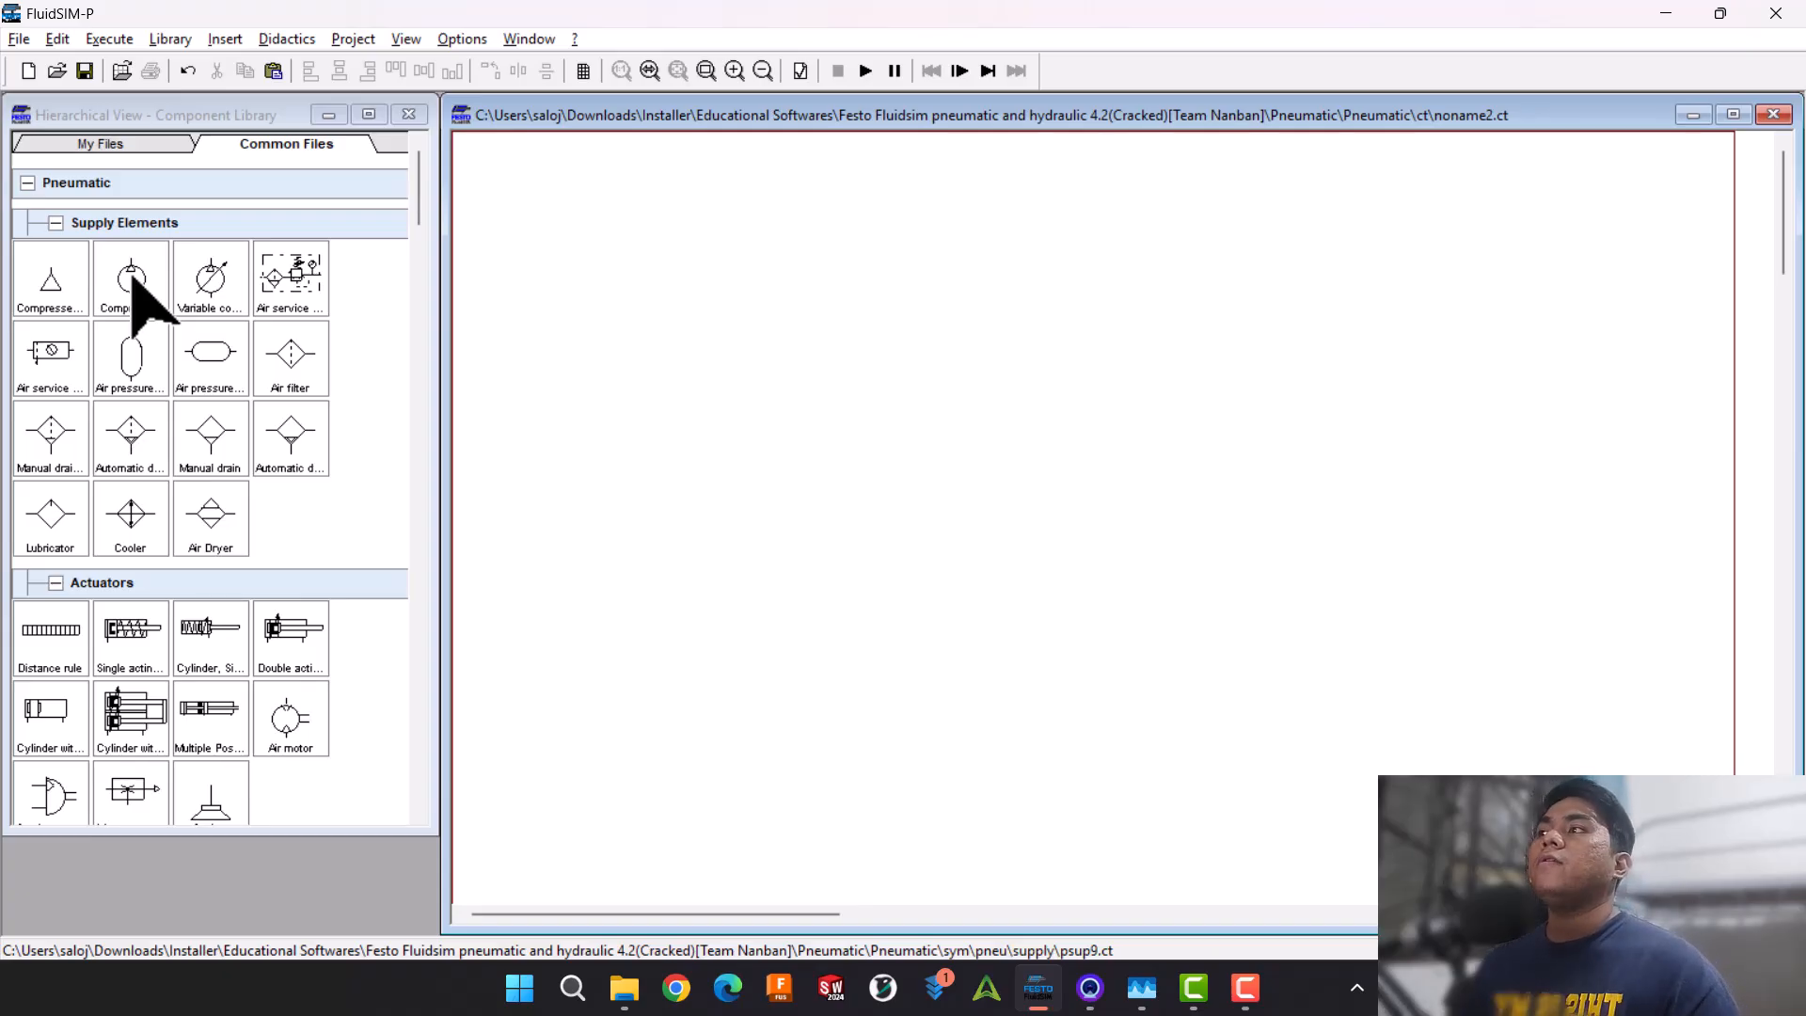
left_click_drag(57, 287, 495, 596)
left_click_drag(51, 355, 545, 549)
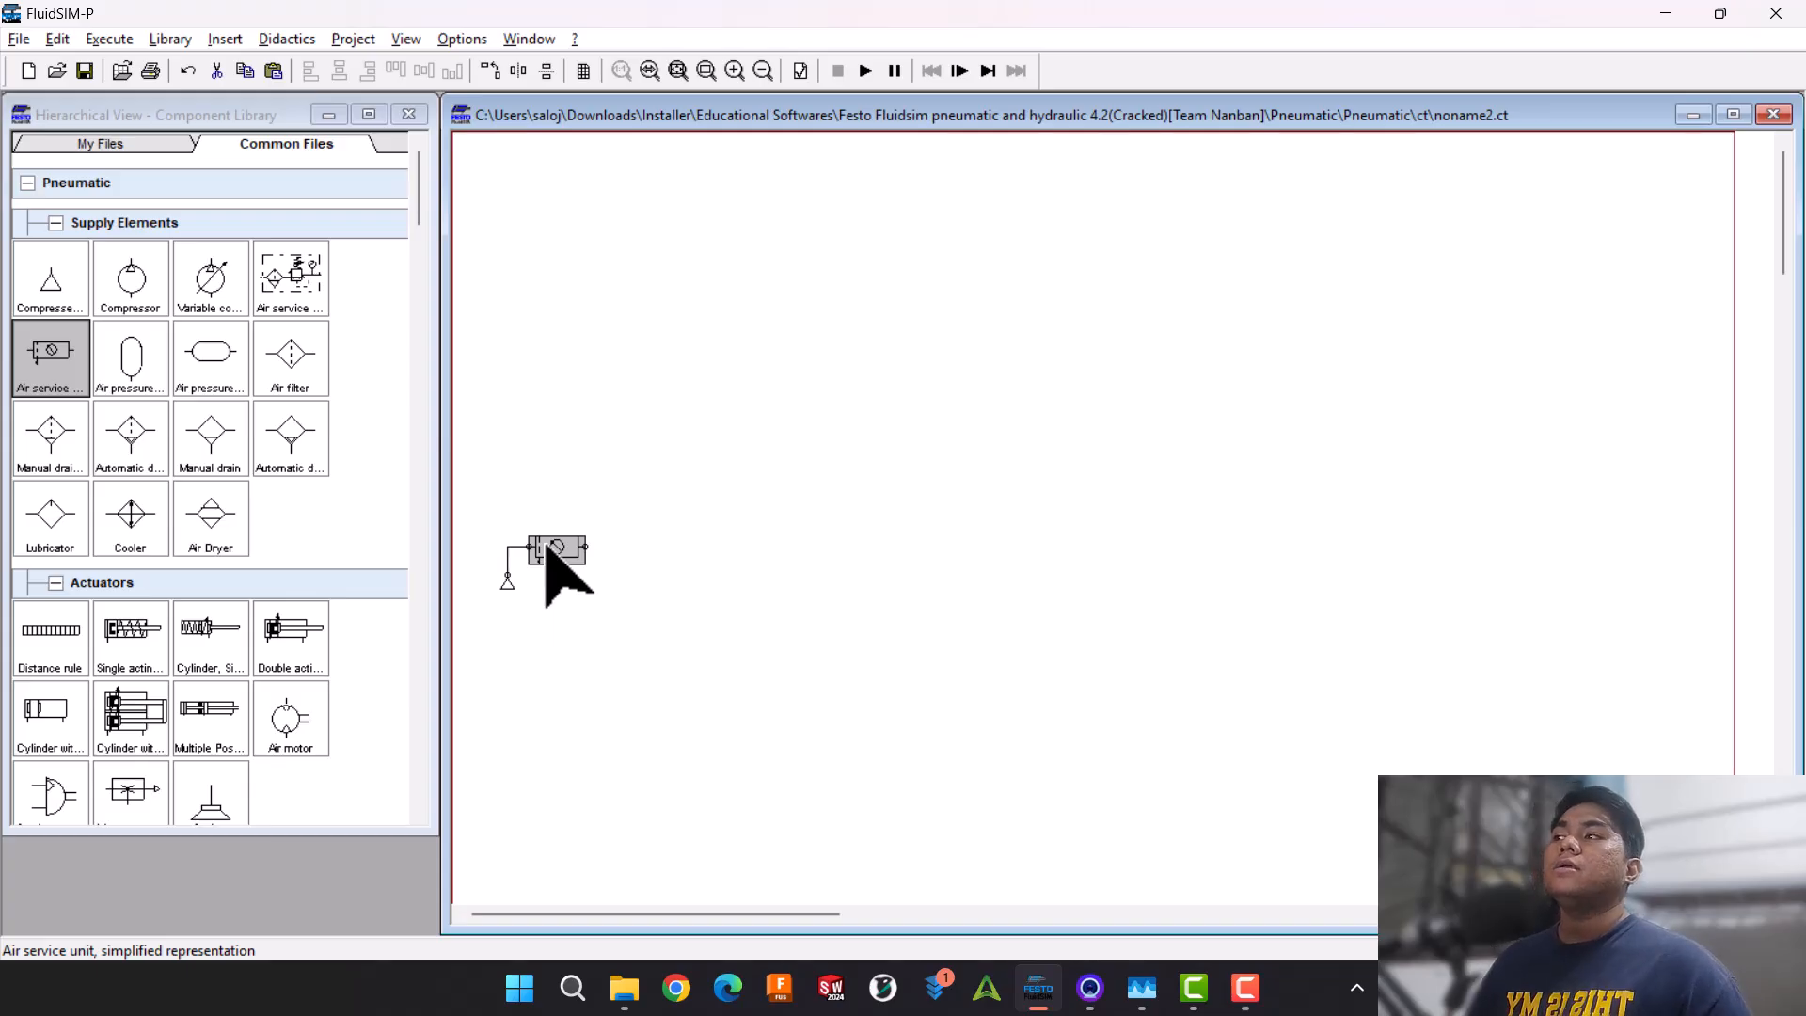
left_click_drag(546, 549, 541, 531)
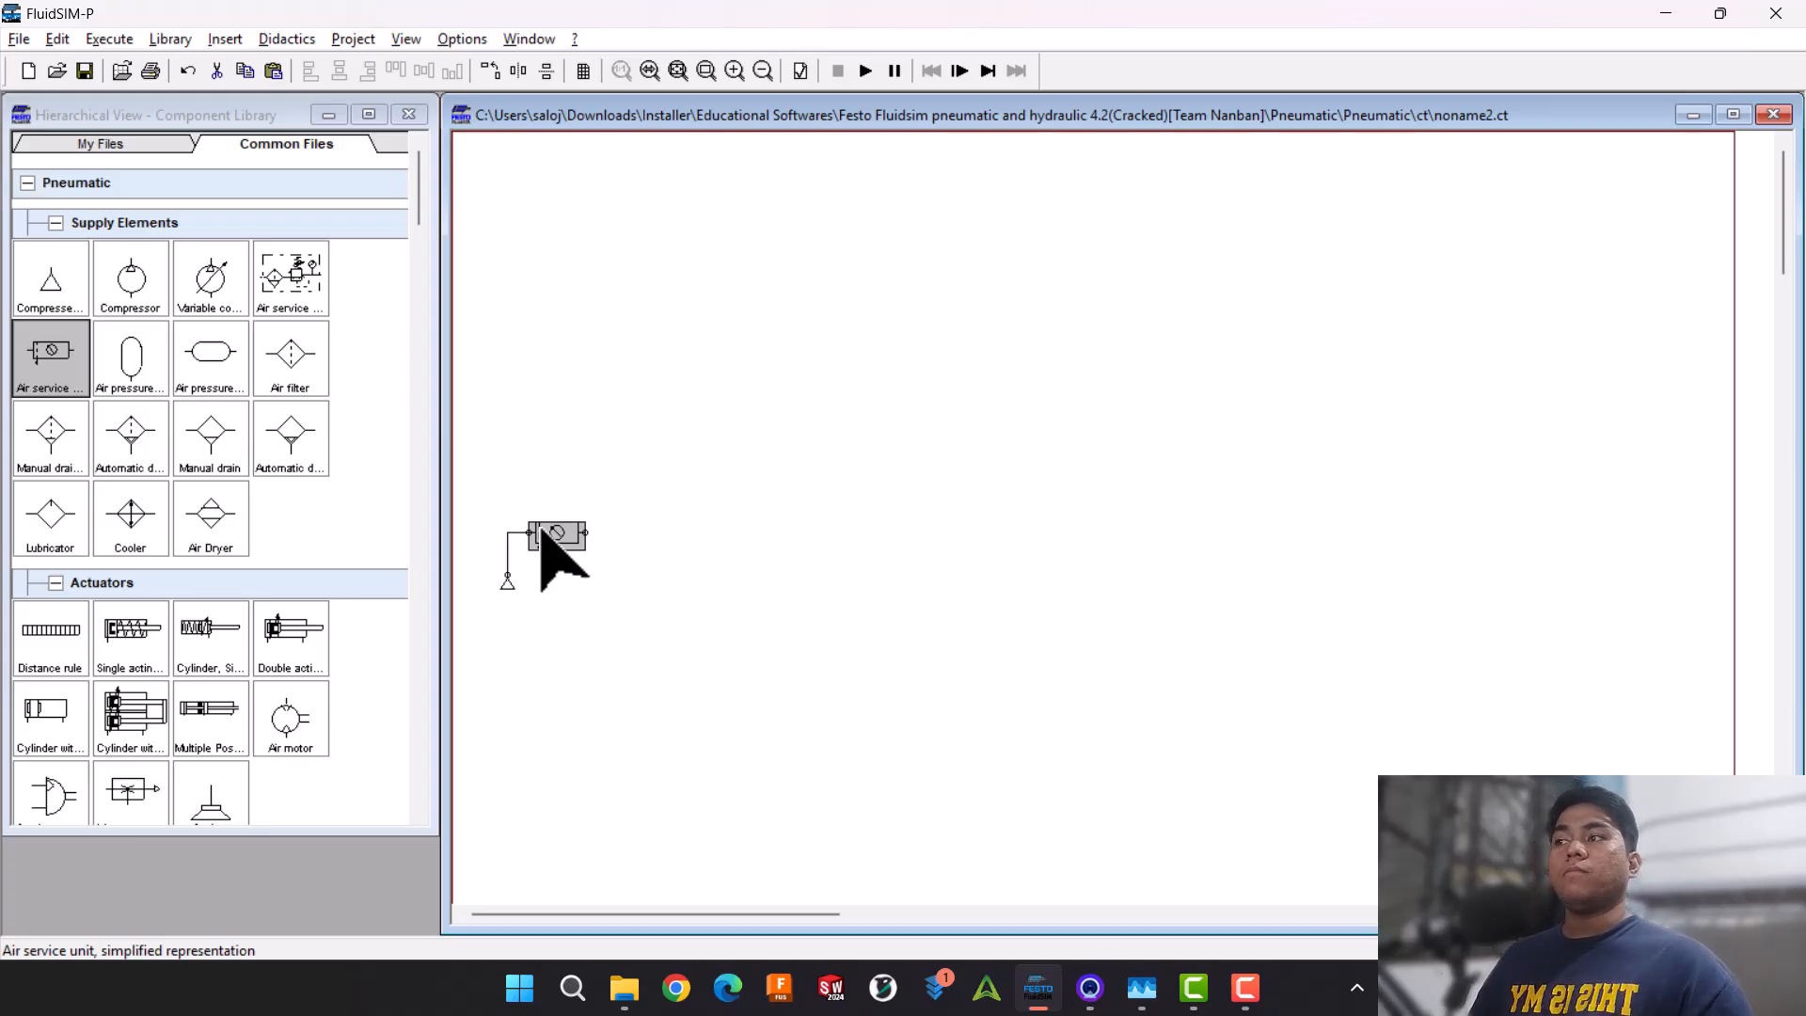
left_click_drag(542, 528, 545, 536)
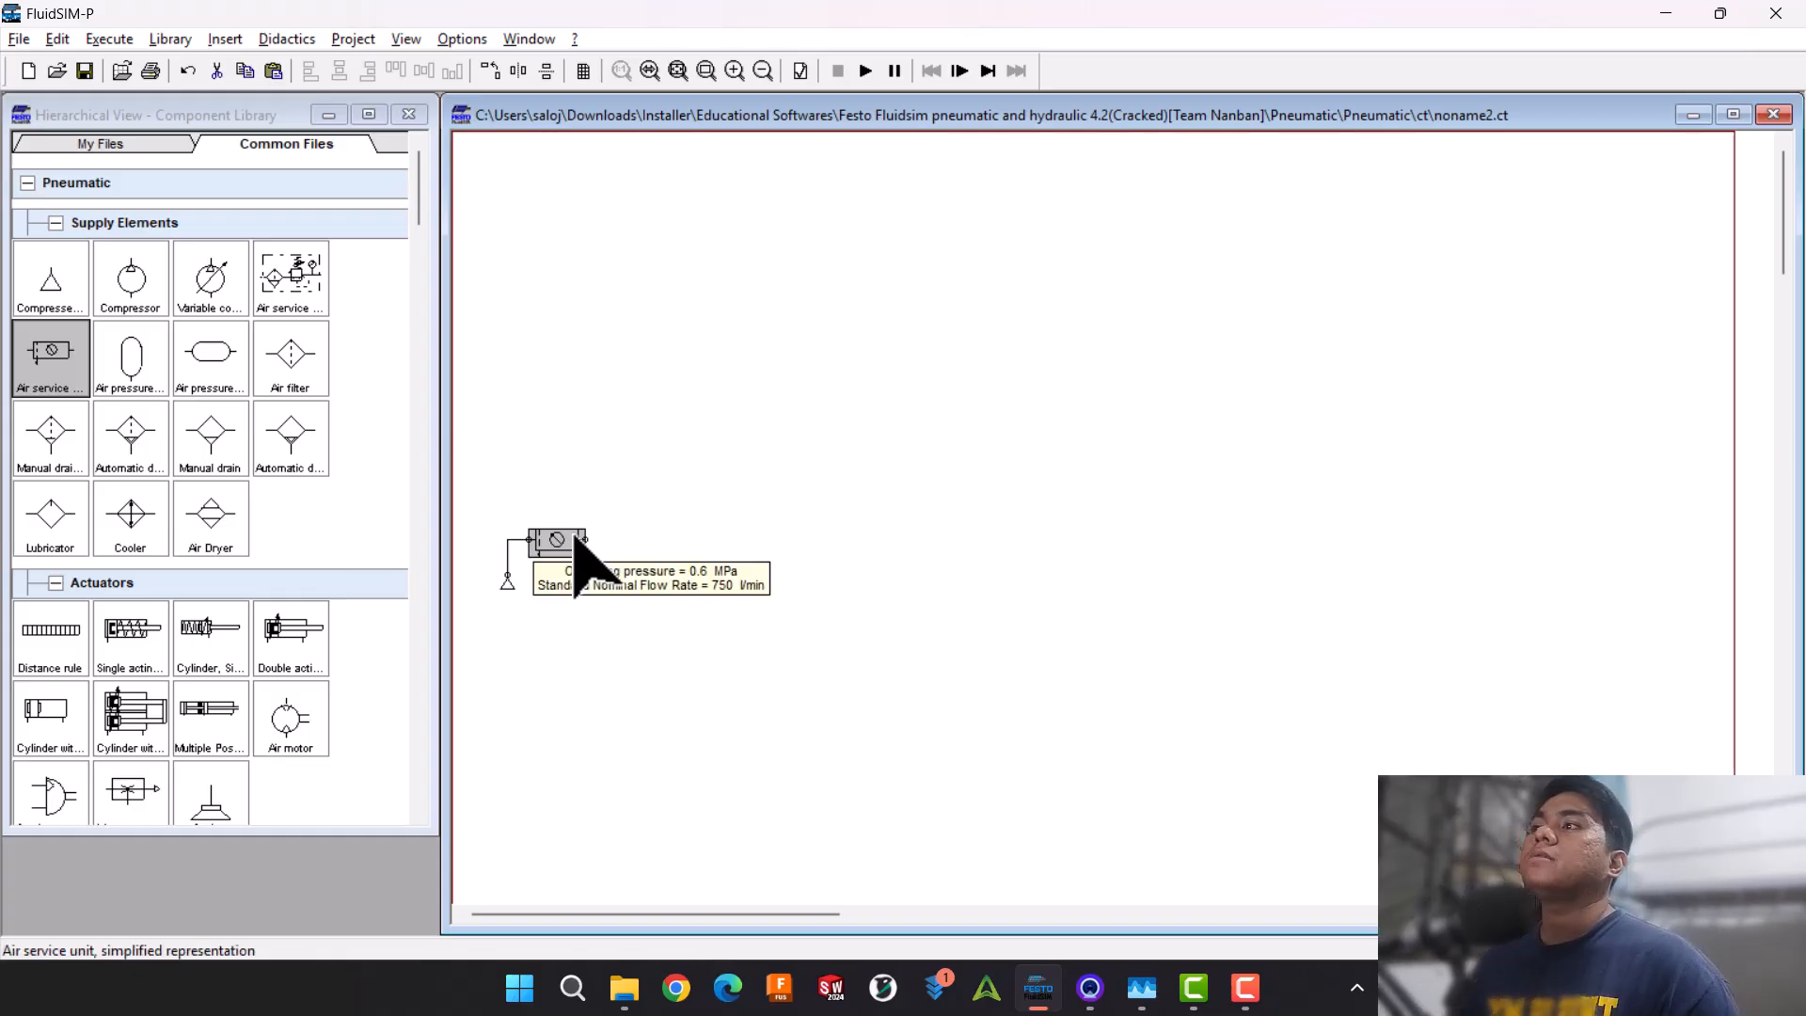
- Place the first double-solenoid 5/2-way valve from the solenoid-operated valves above the air service unit, slightly to its right
scroll(403, 492, "down", 5)
scroll(386, 475, "up", 3)
scroll(386, 472, "down", 7)
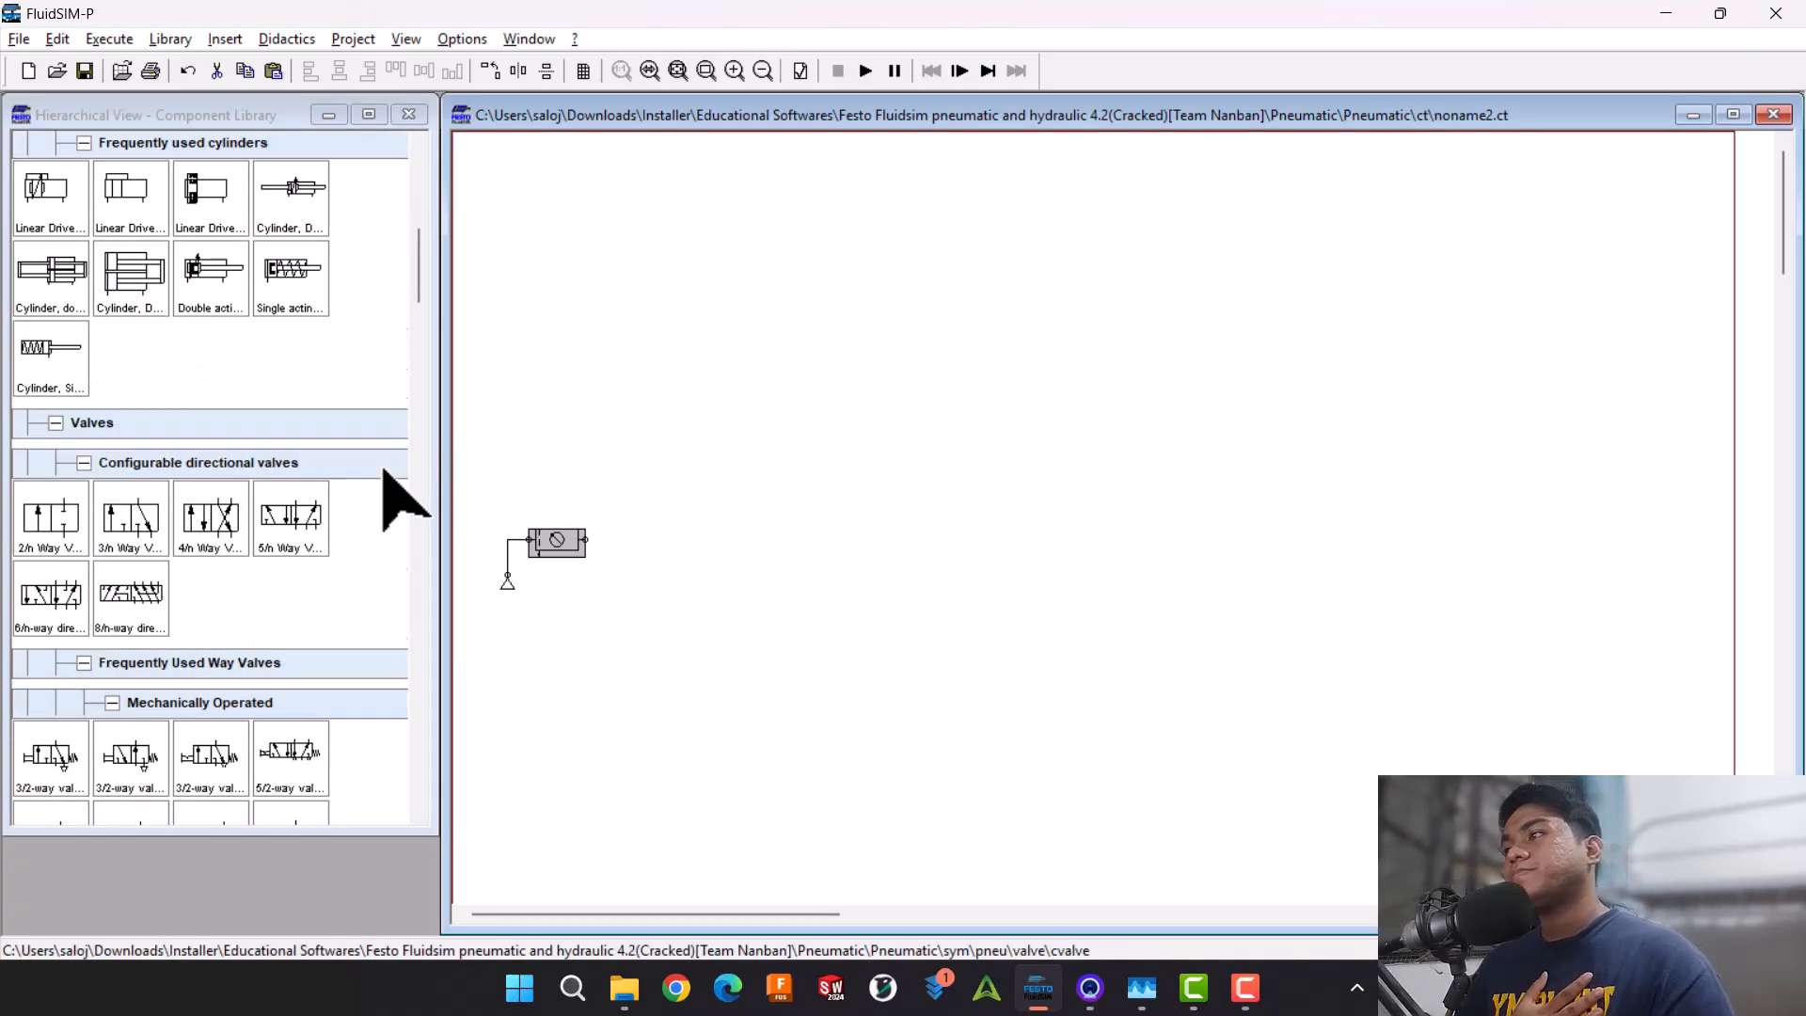
scroll(386, 475, "down", 5)
scroll(386, 475, "up", 2)
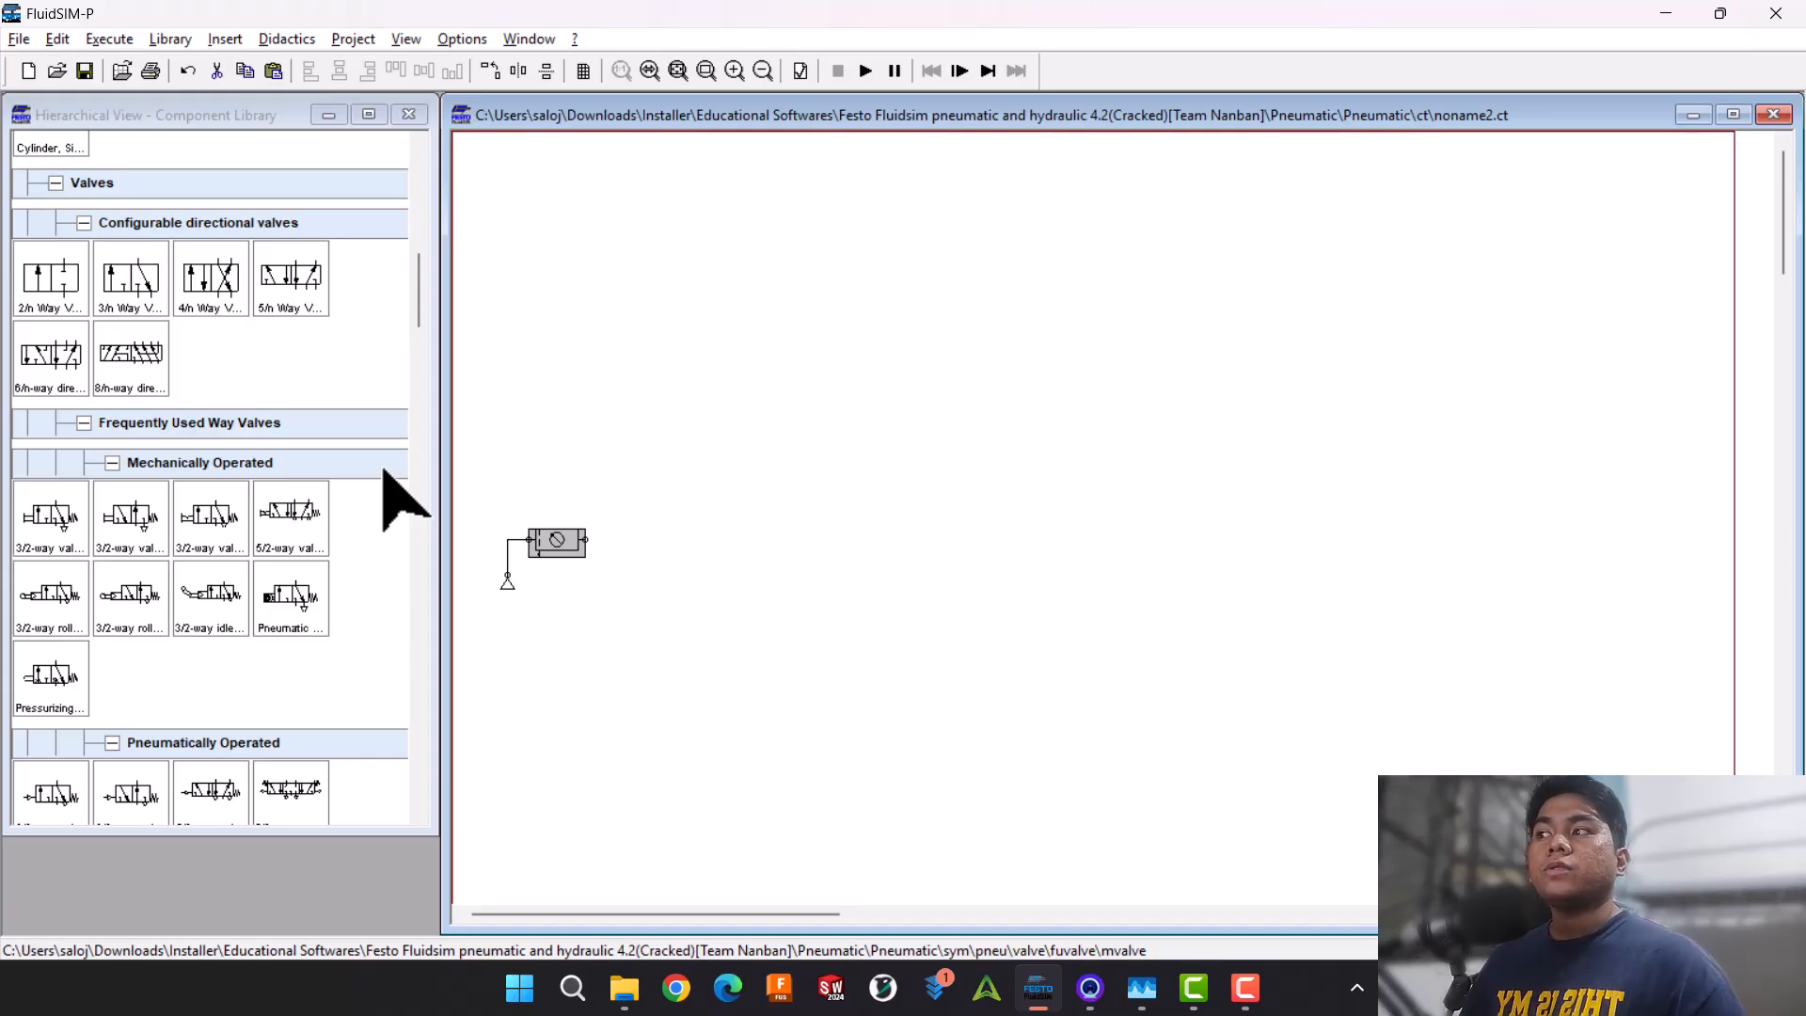
scroll(413, 461, "down", 3)
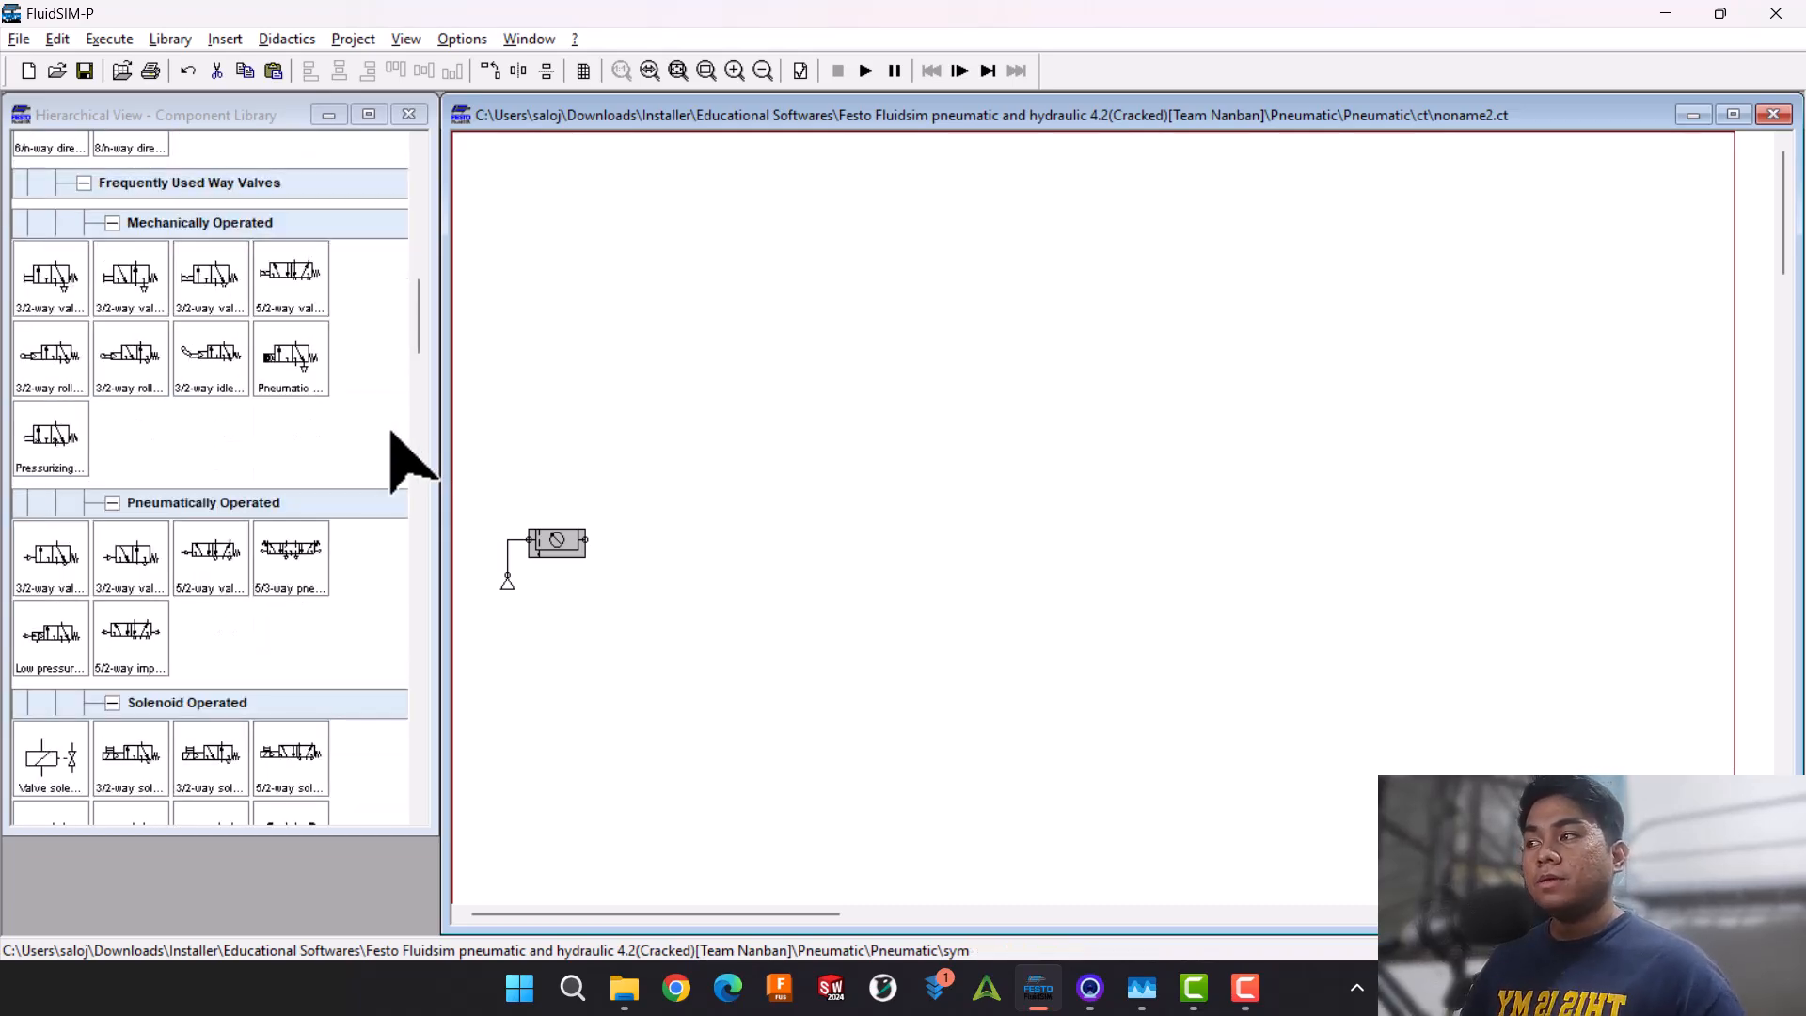
scroll(394, 442, "down", 4)
scroll(331, 516, "up", 3)
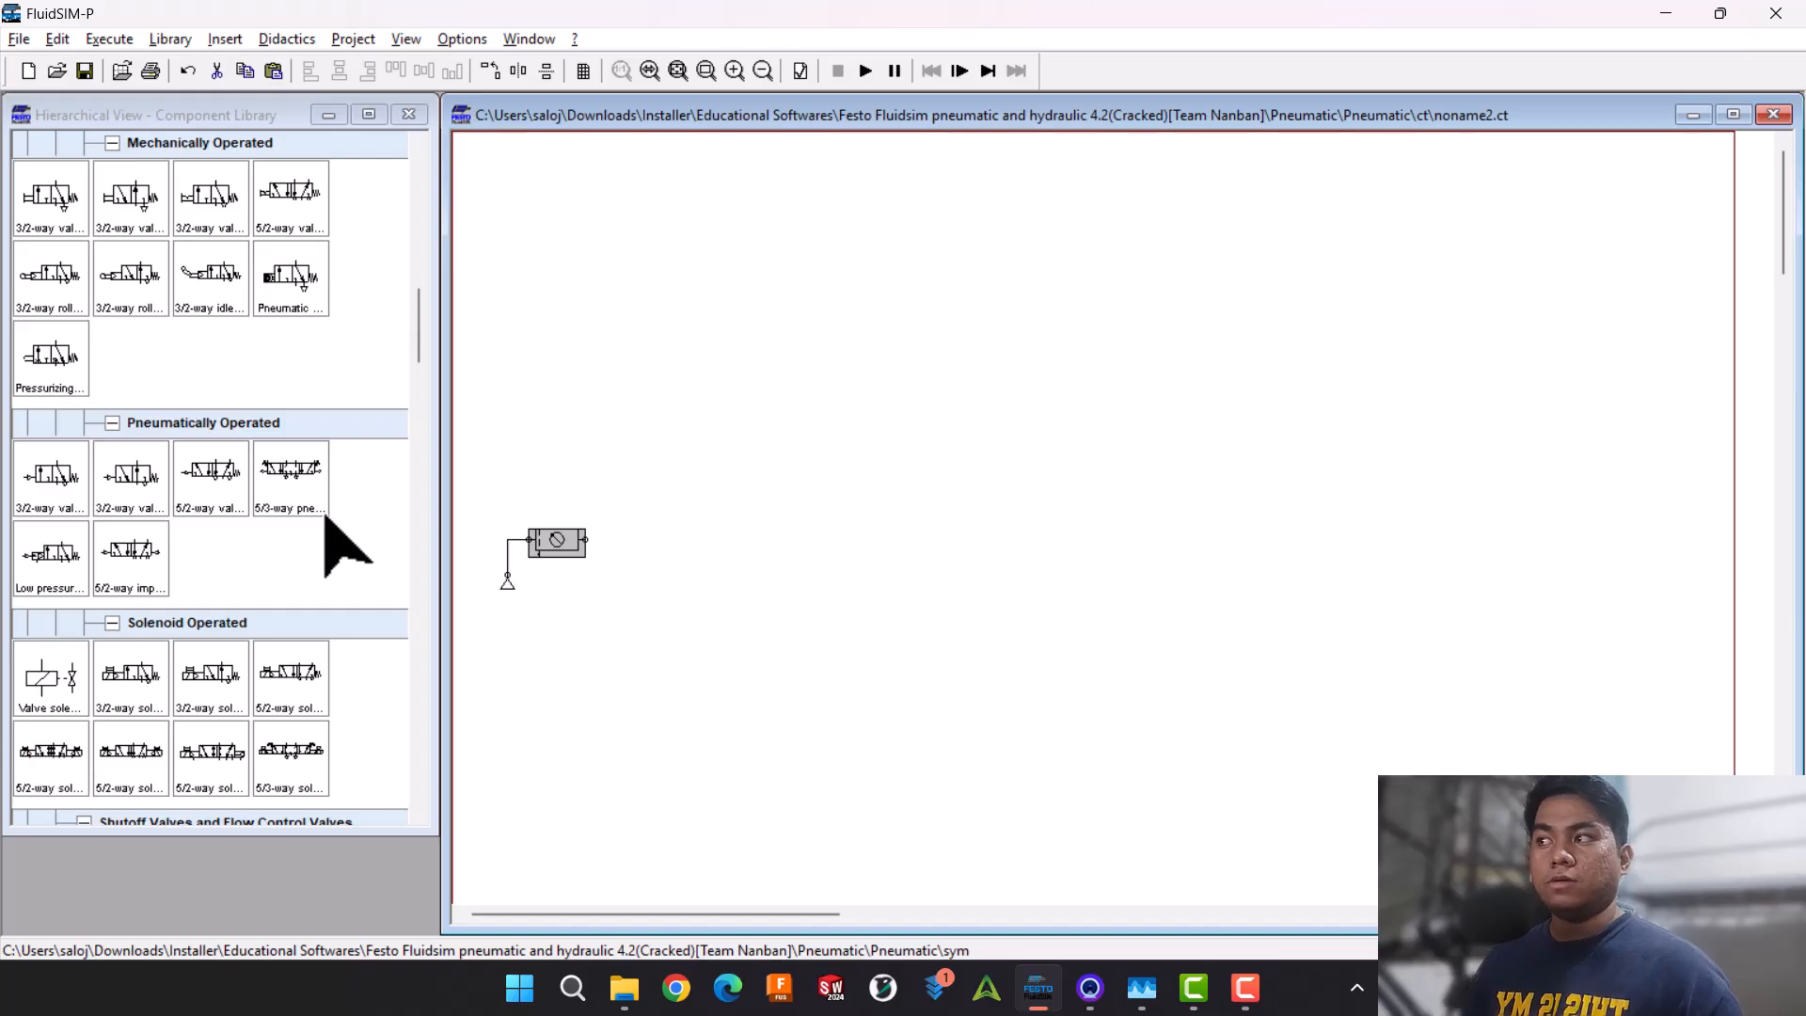
scroll(346, 548, "down", 2)
left_click_drag(38, 602, 715, 489)
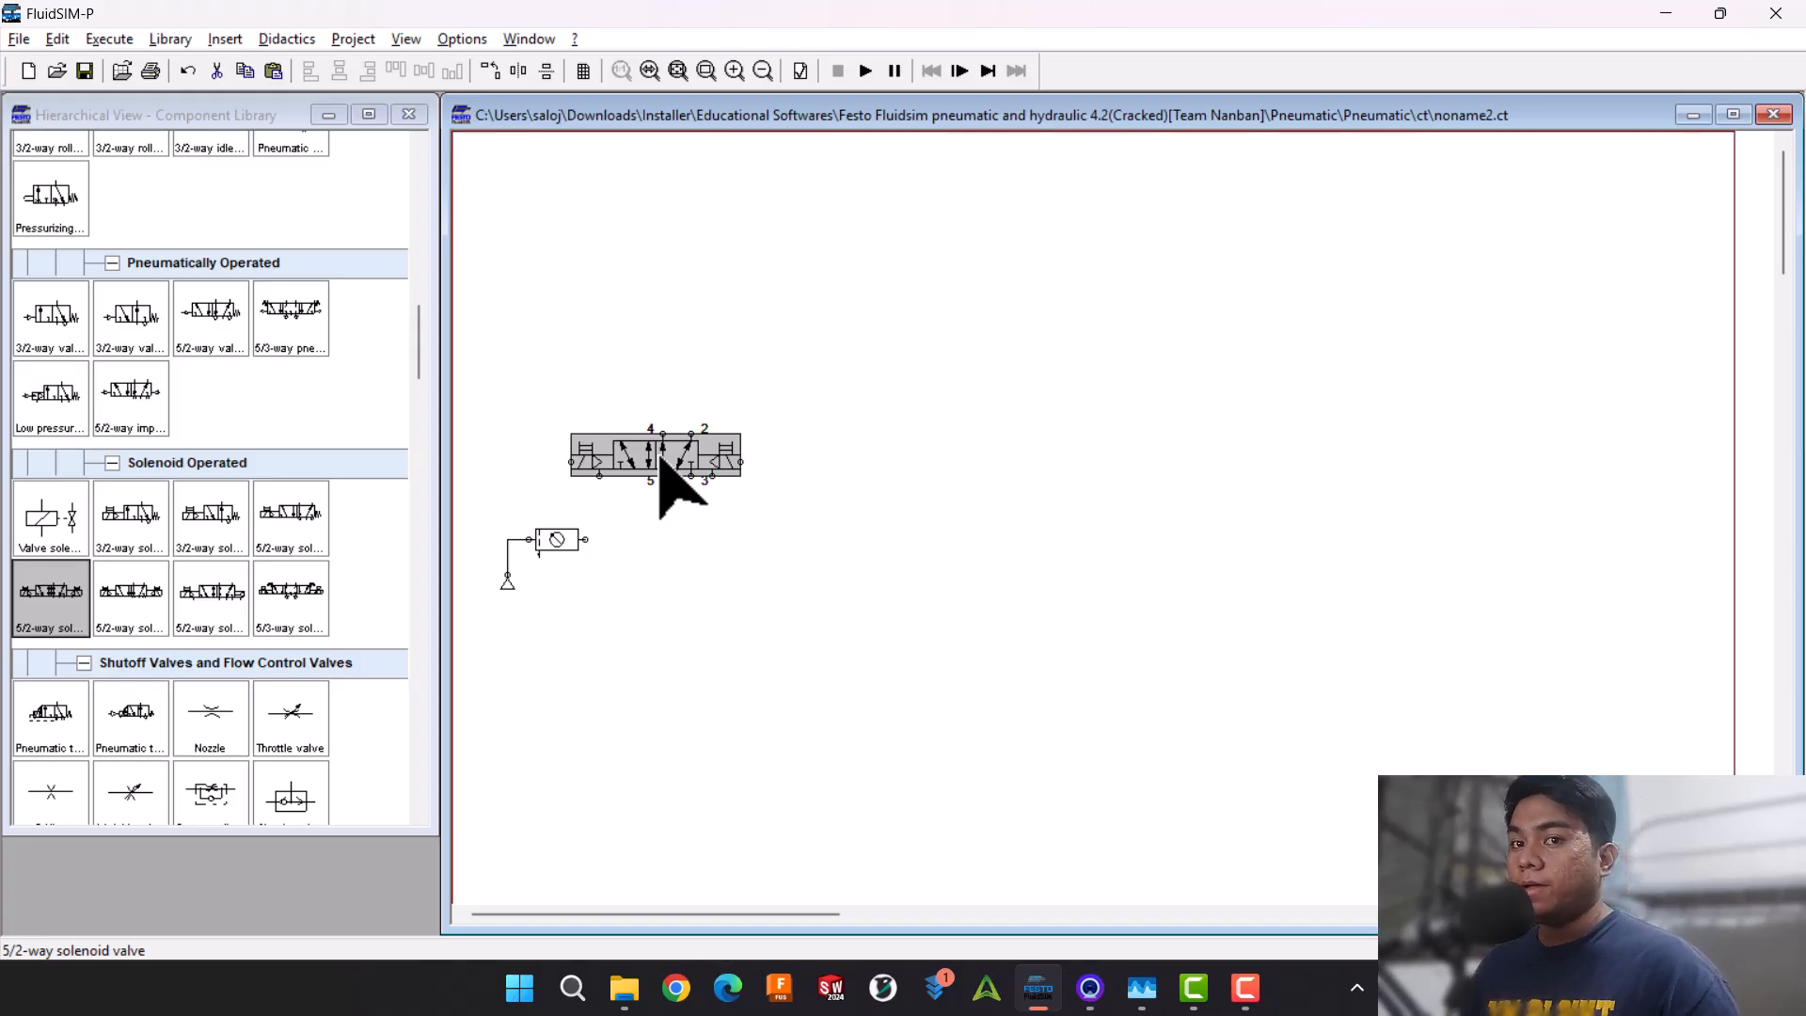
left_click_drag(682, 484, 682, 484)
left_click(694, 471)
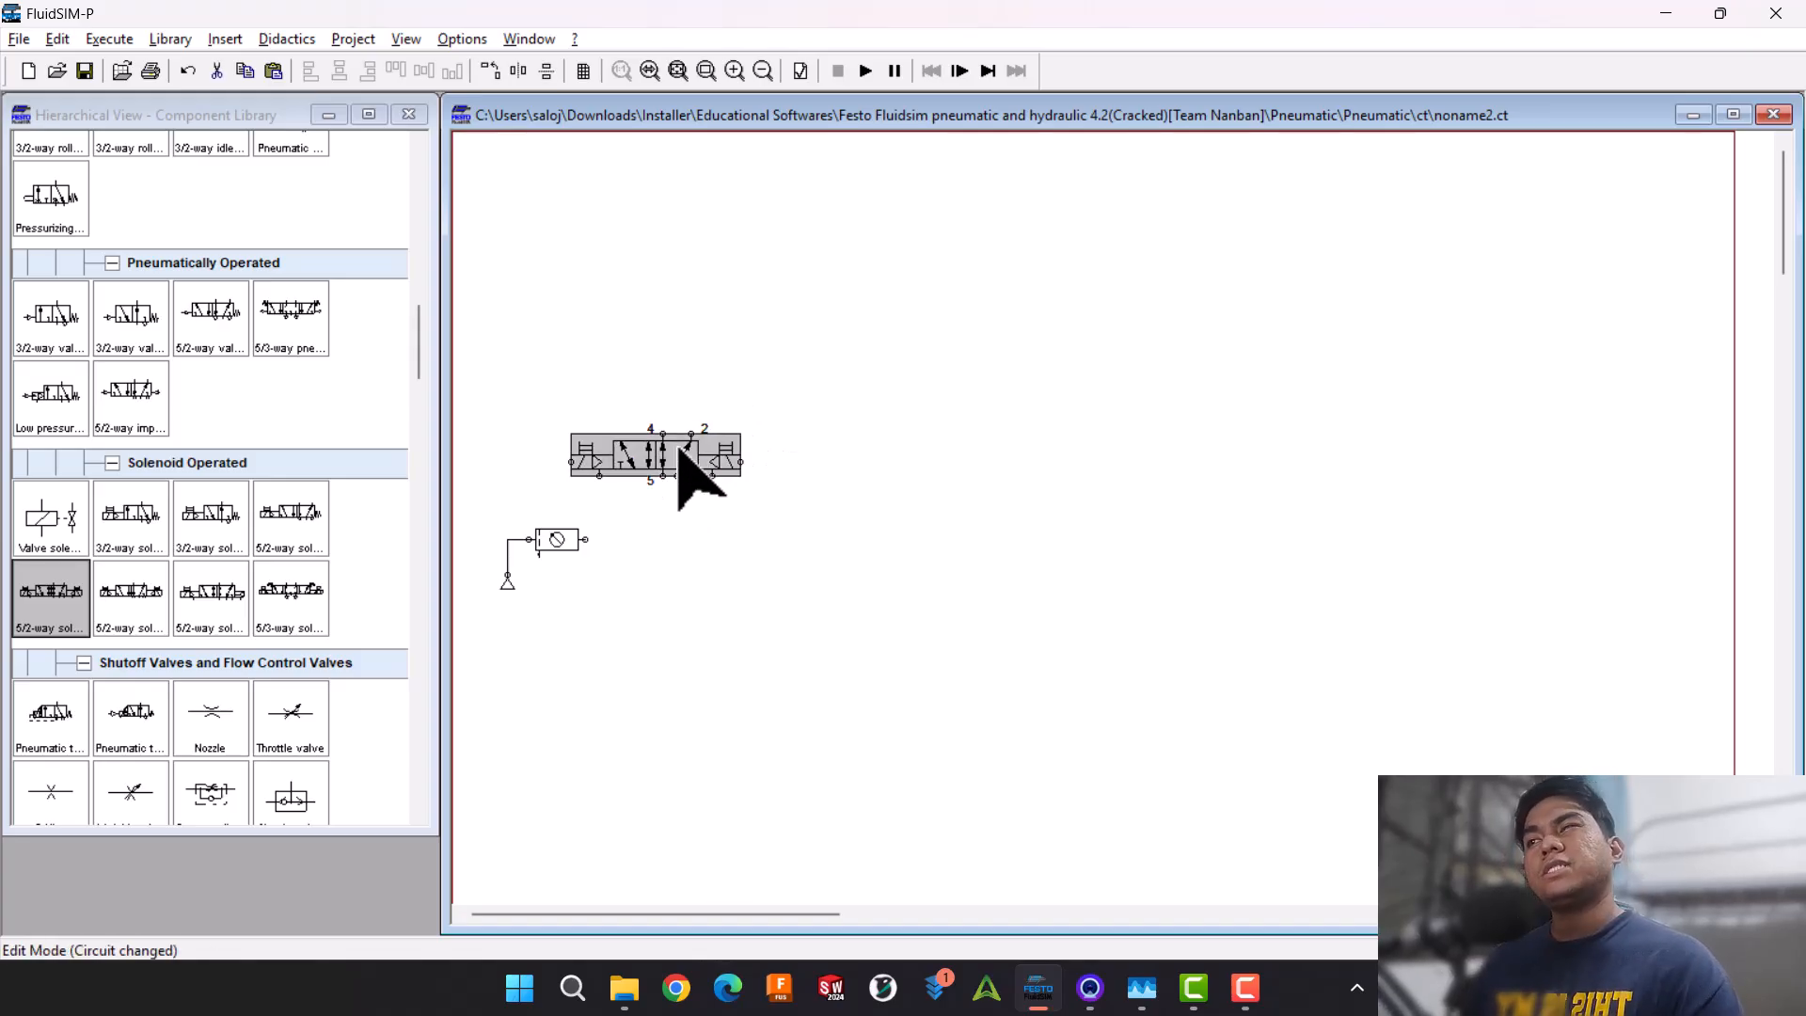
- Turn off the external supply for both the left and right actuation of the 5/2-way solenoid valve
double_click(684, 475)
left_click(1074, 303)
left_click(586, 303)
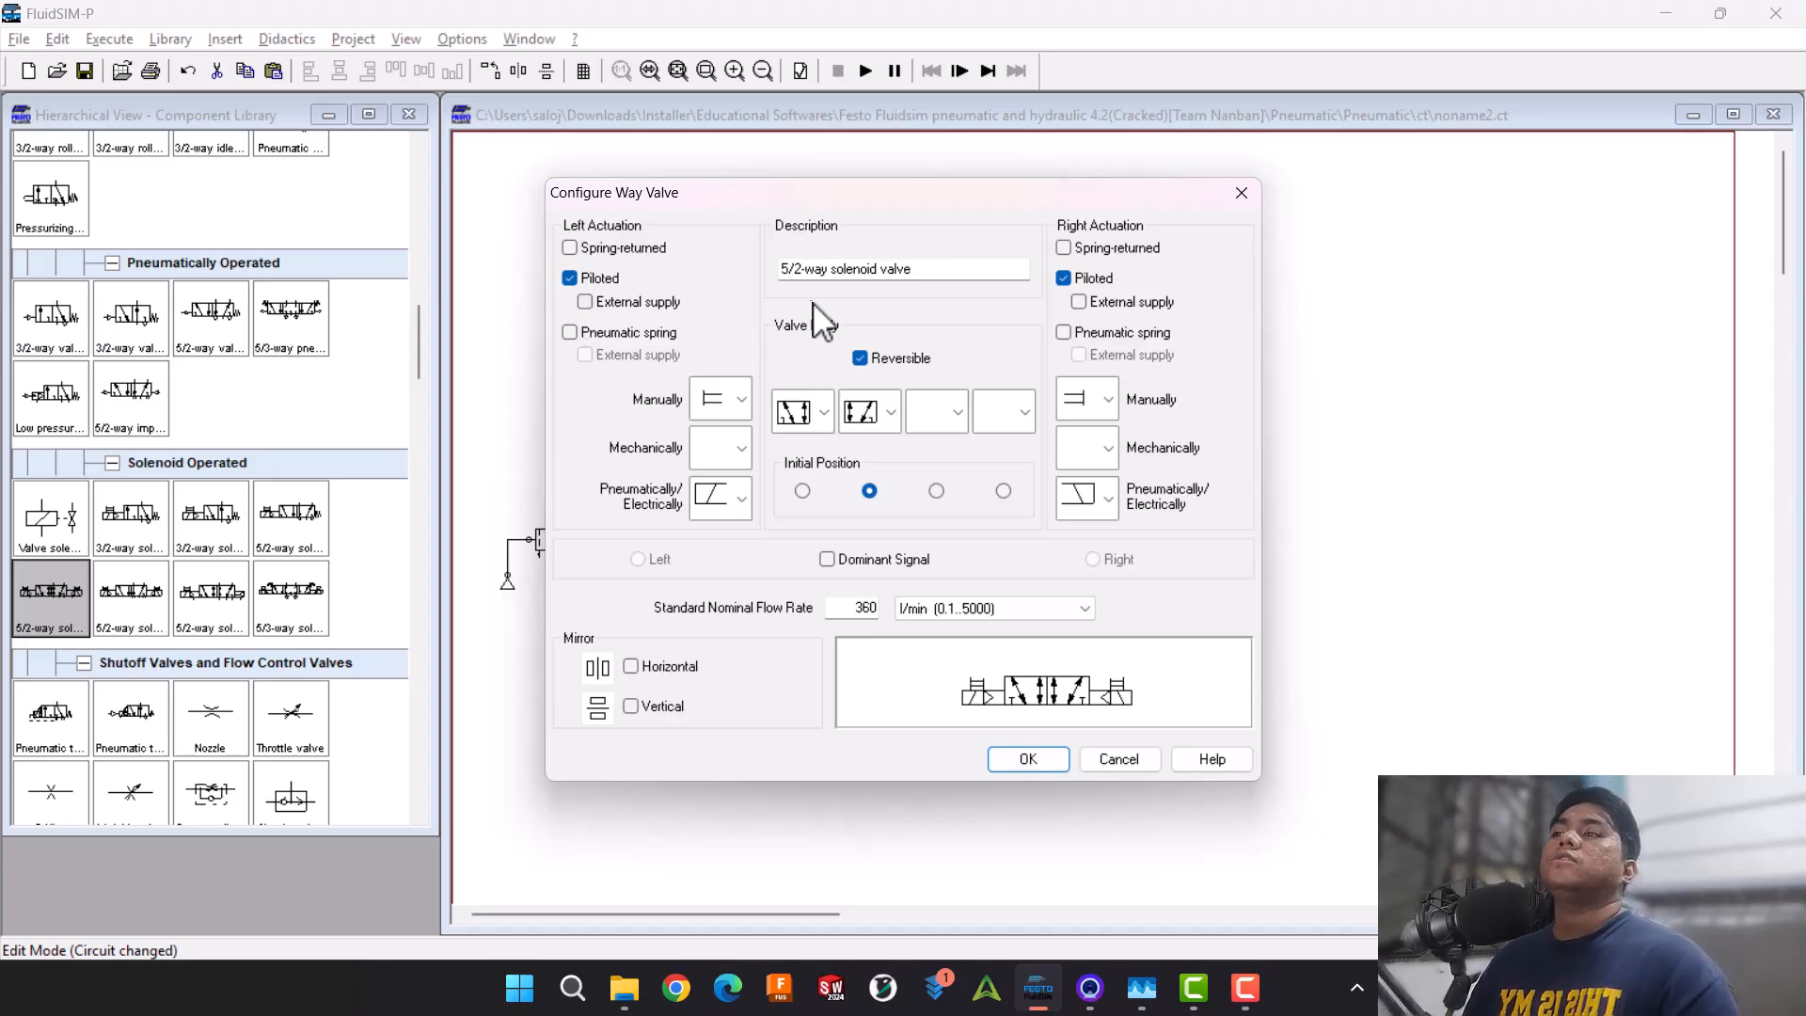
left_click(1025, 763)
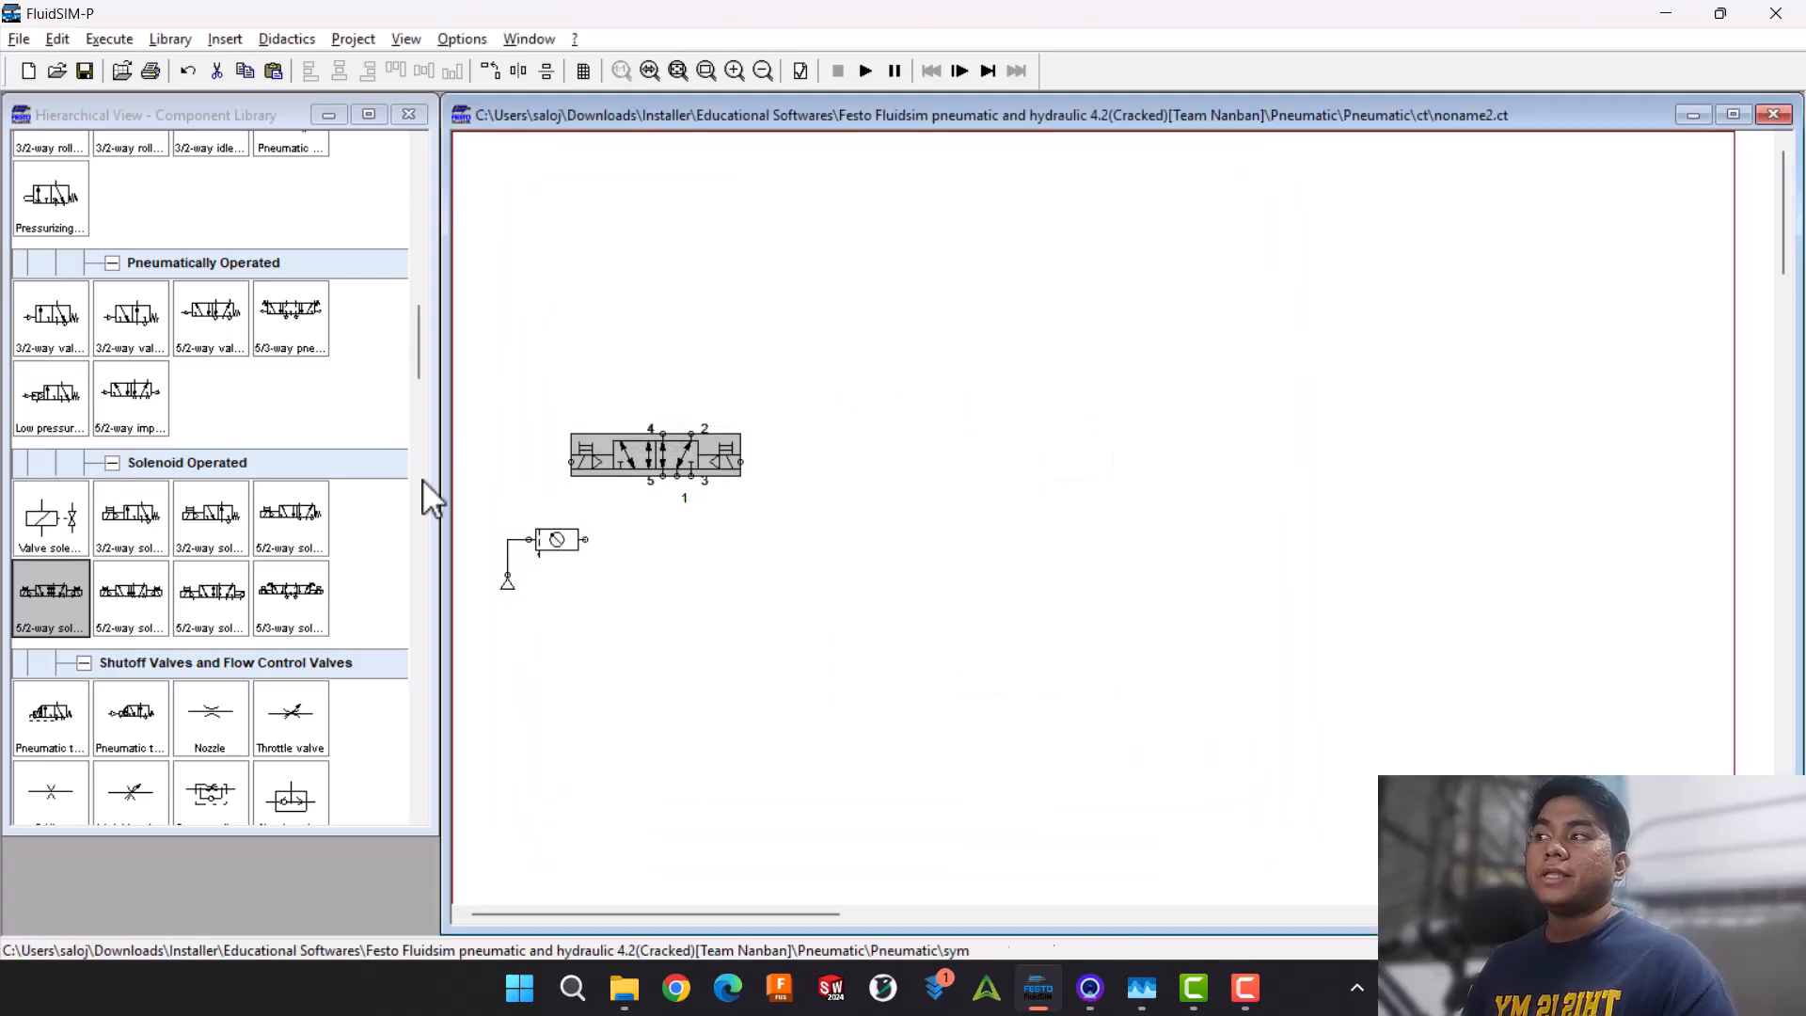
- Terminate valve ports 5 and 3 with silencers and connect port 1 to the air service unit's outlet
left_click(663, 477)
double_click(663, 477)
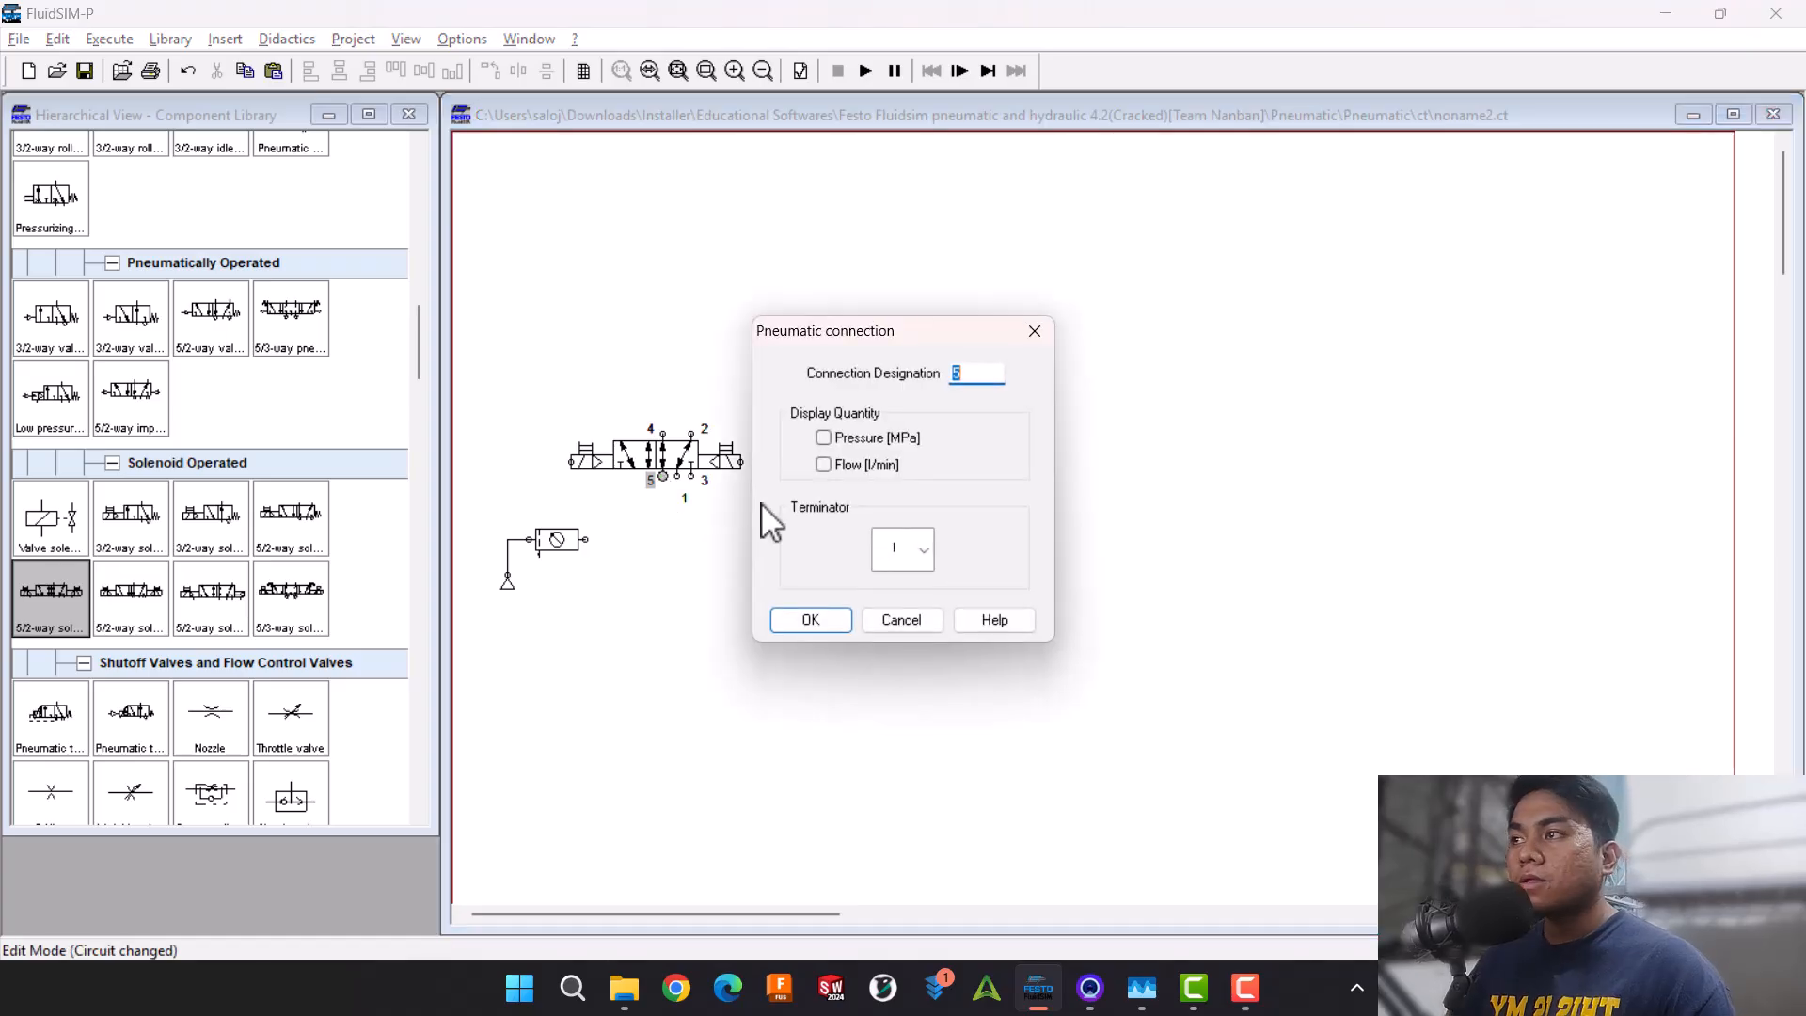
scroll(897, 567, "down", 2)
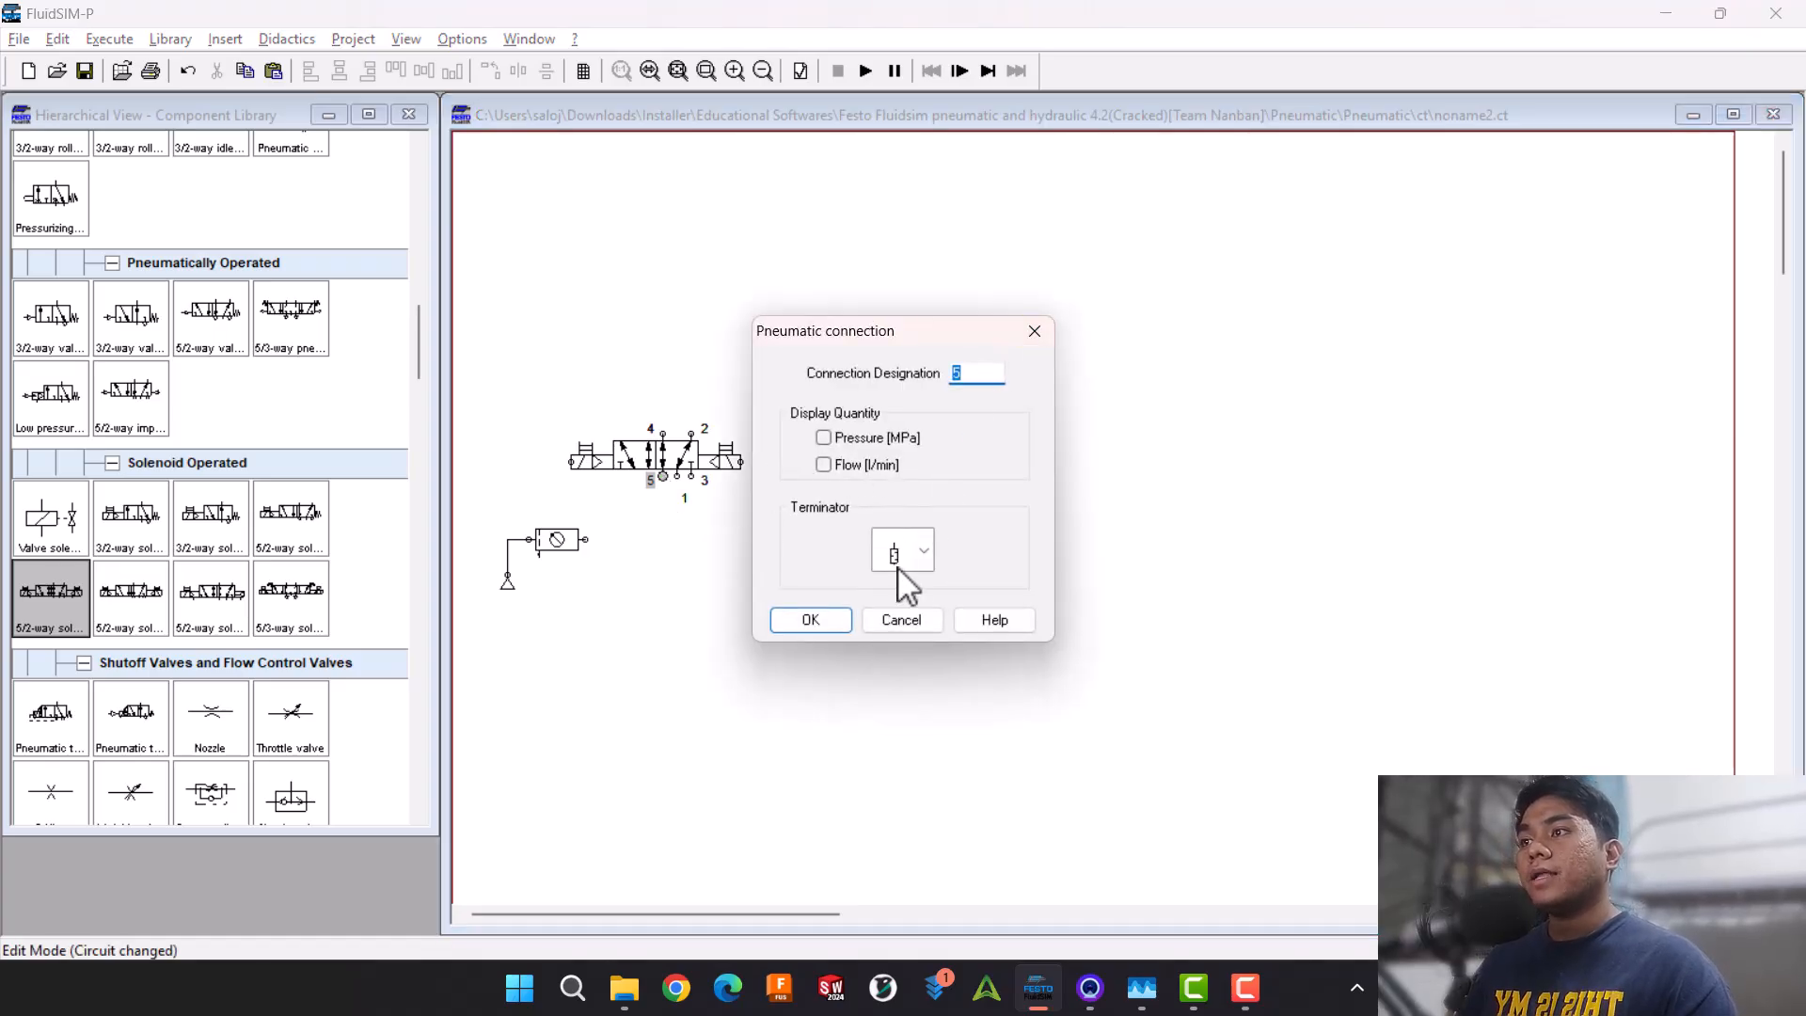
left_click(811, 620)
double_click(696, 479)
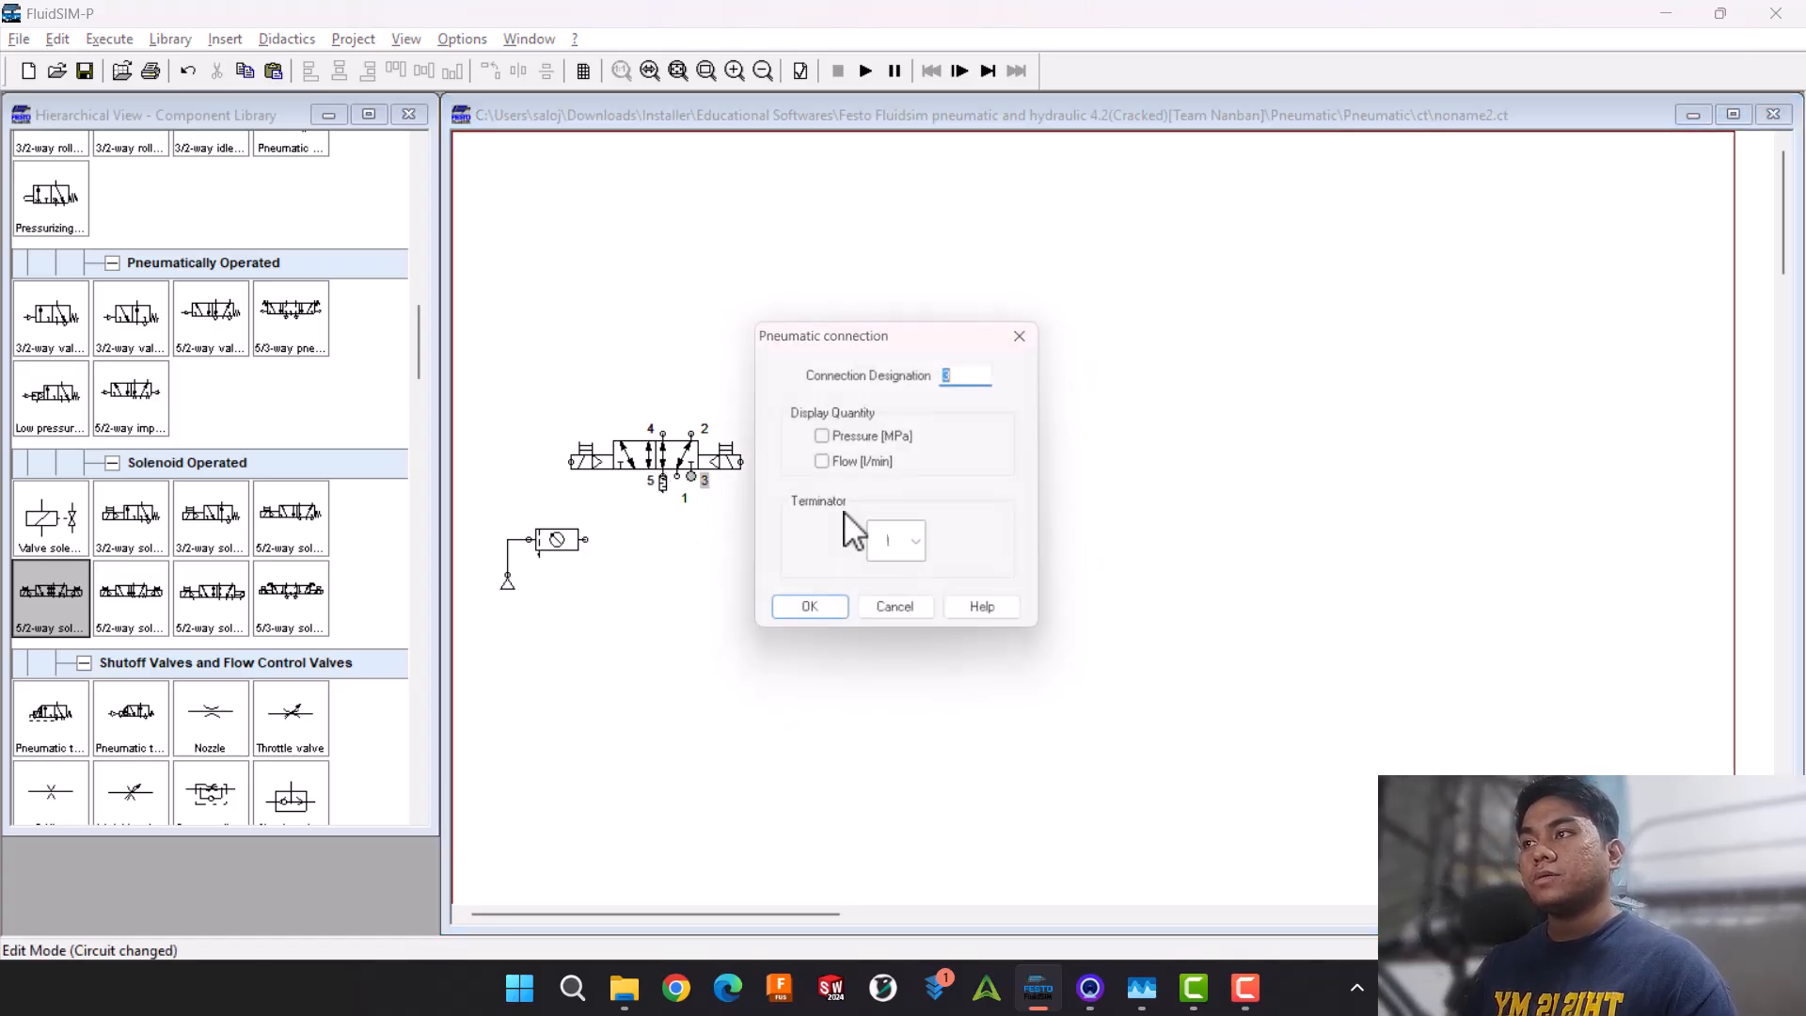
scroll(893, 560, "down", 2)
left_click(813, 613)
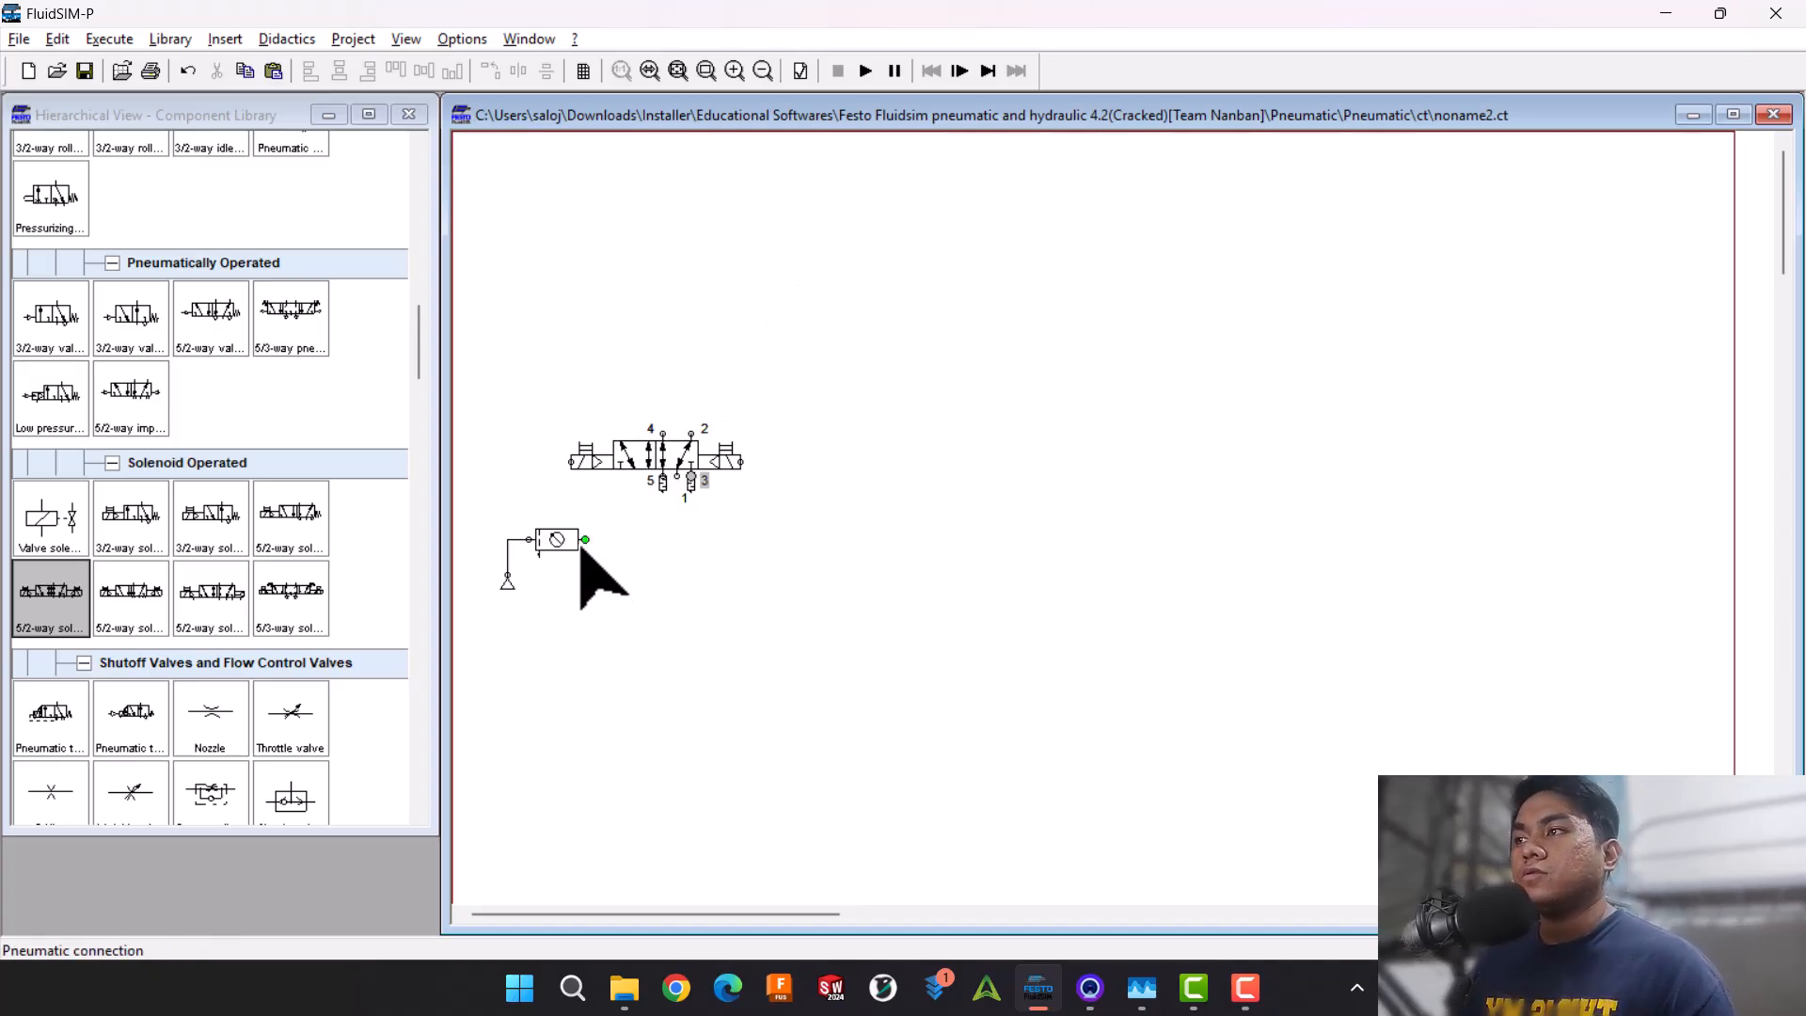
left_click_drag(678, 477, 585, 539)
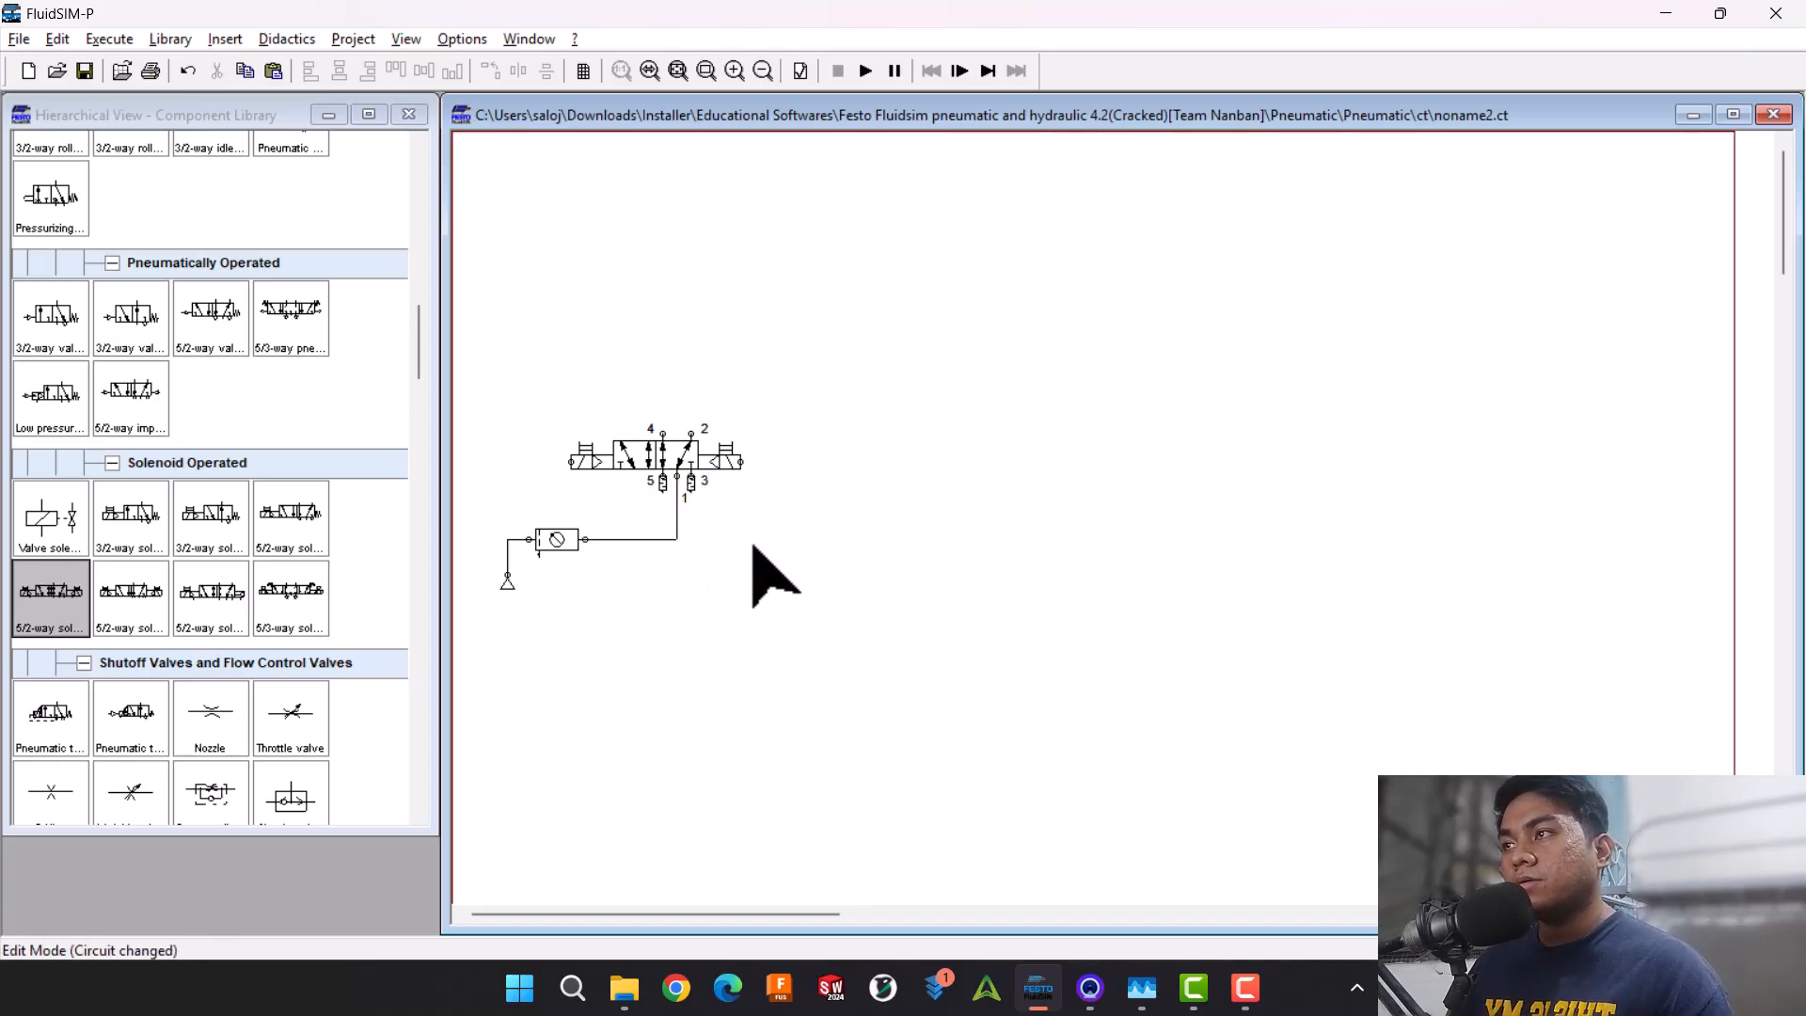
- Label the valve's left solenoid A+ and its right solenoid A-
double_click(576, 460)
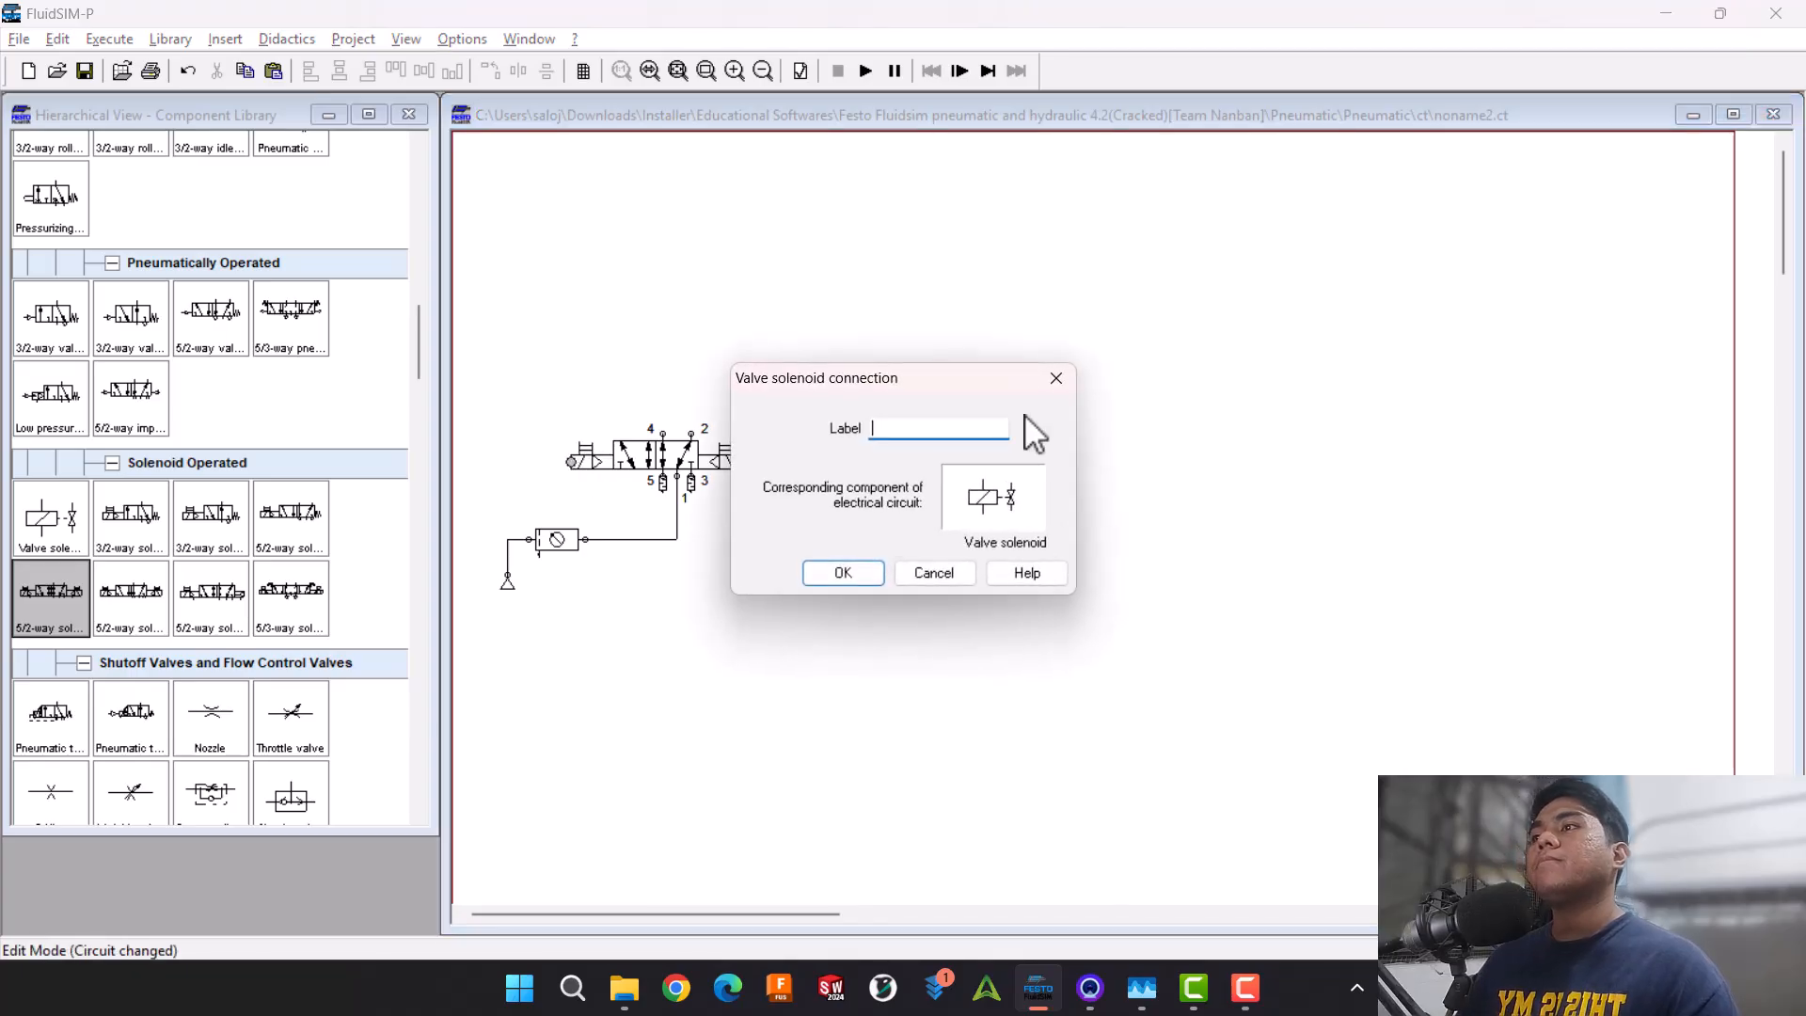
type("a+")
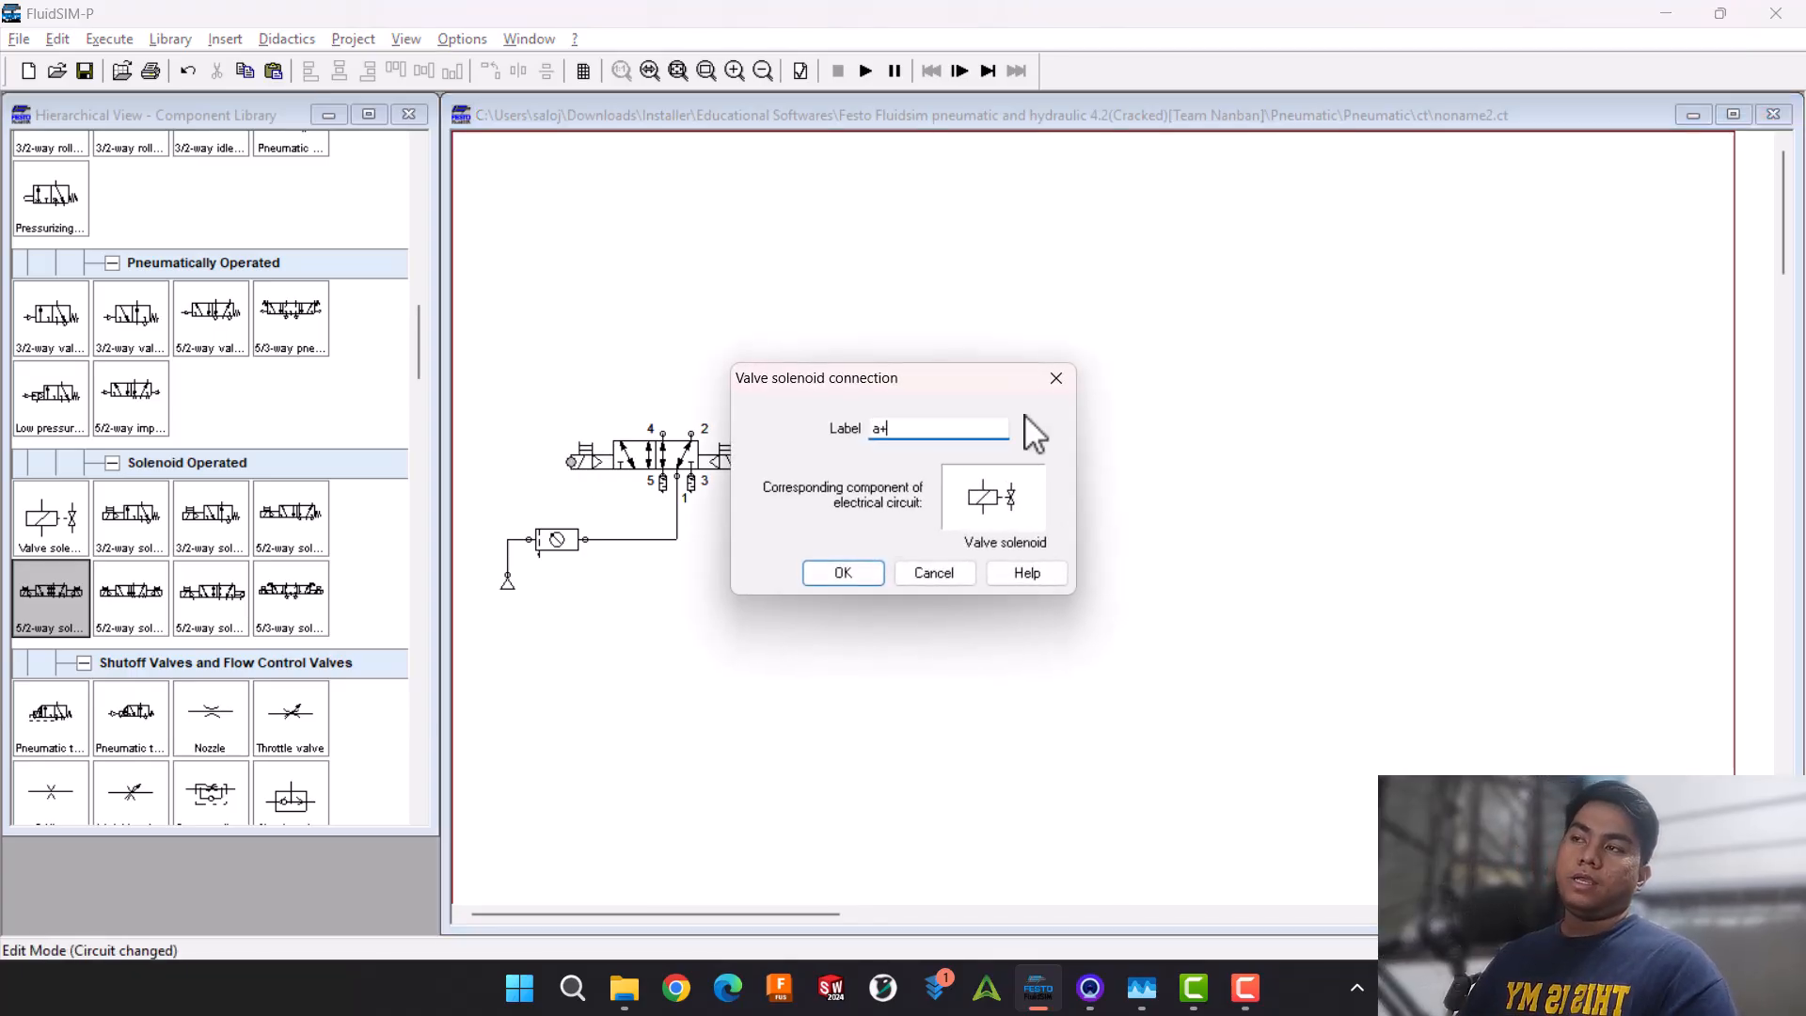
key("Return")
double_click(742, 461)
type("a")
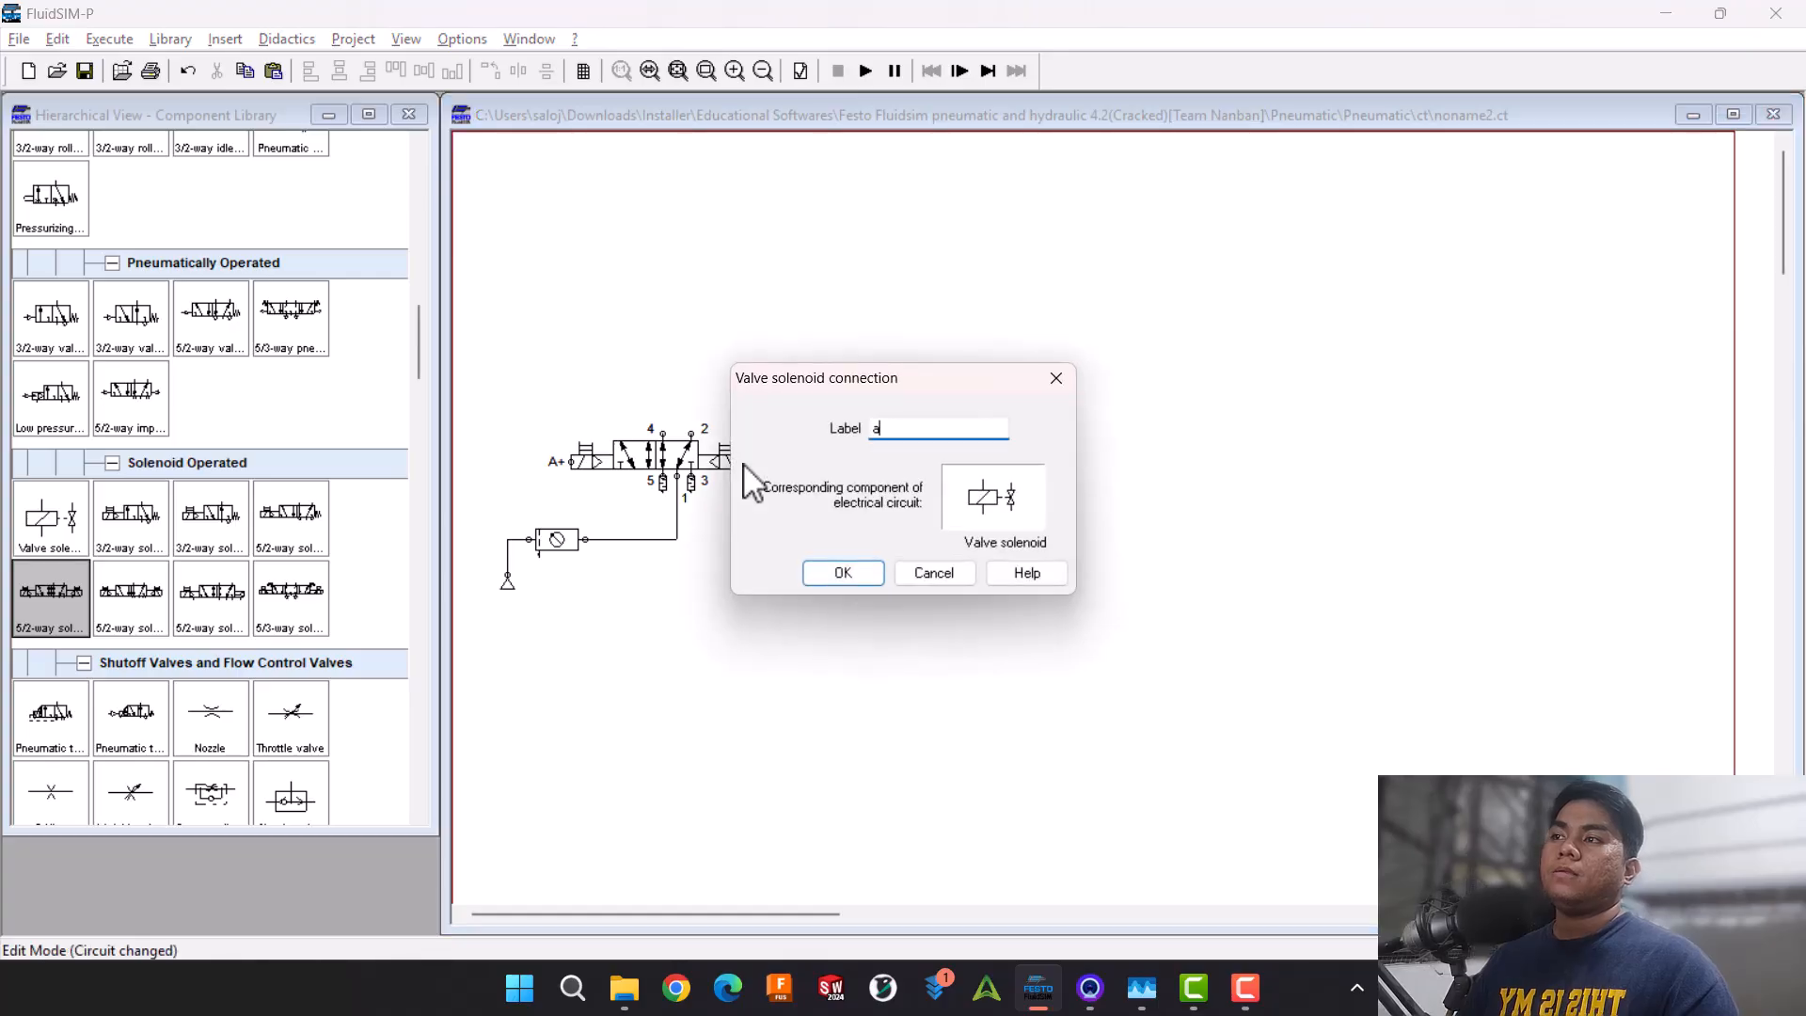
type("-")
key("Return")
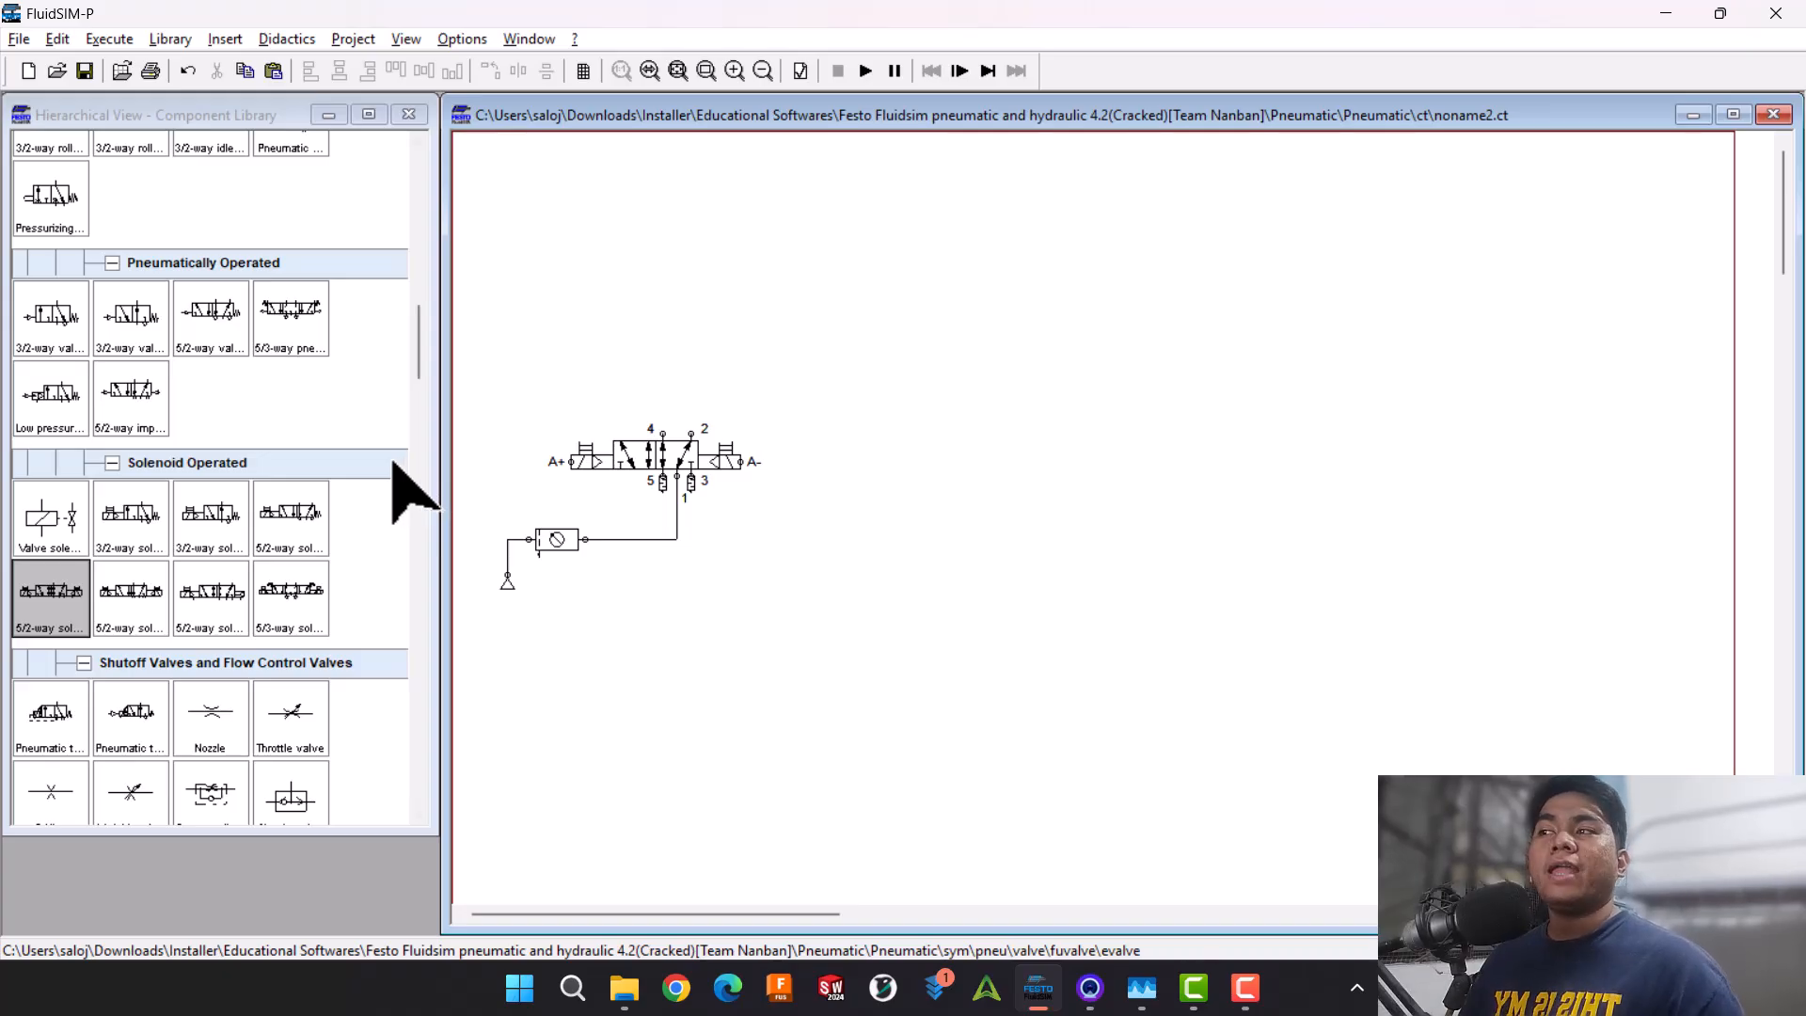
- Place a double acting cylinder above the solenoid valve and a one-way flow control valve between the two
scroll(393, 462, "up", 15)
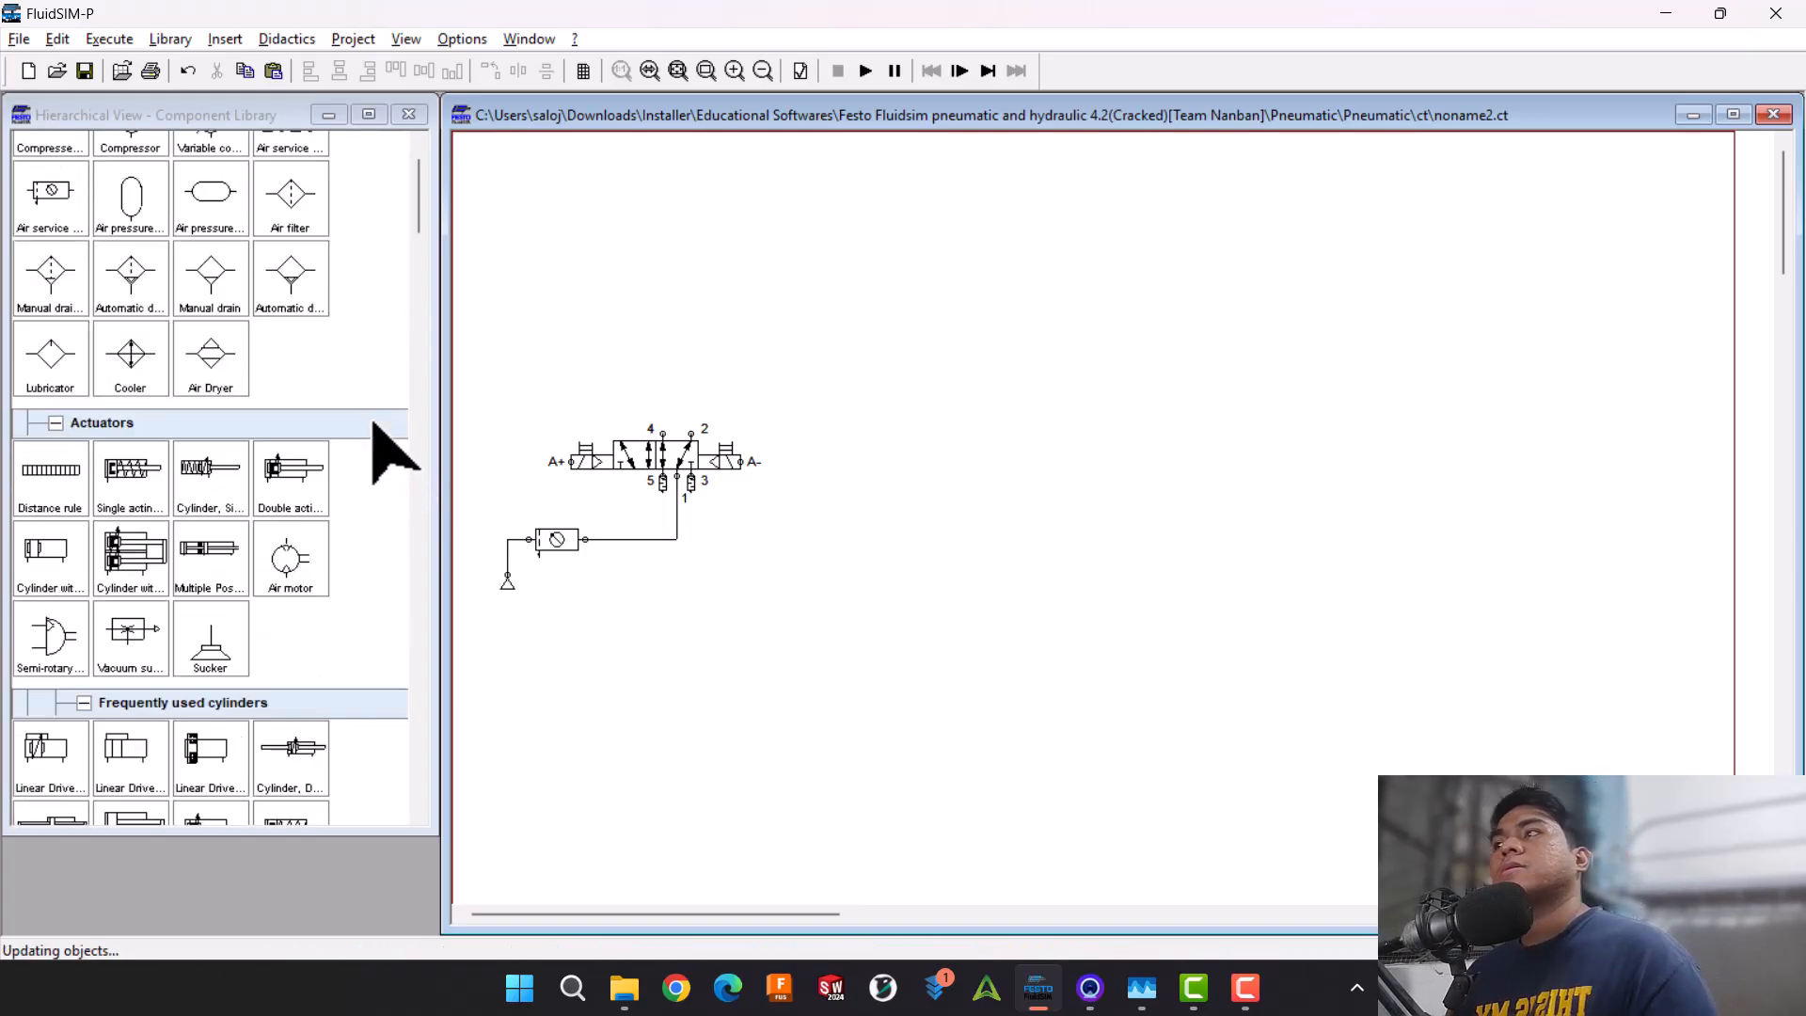
left_click_drag(294, 628, 677, 235)
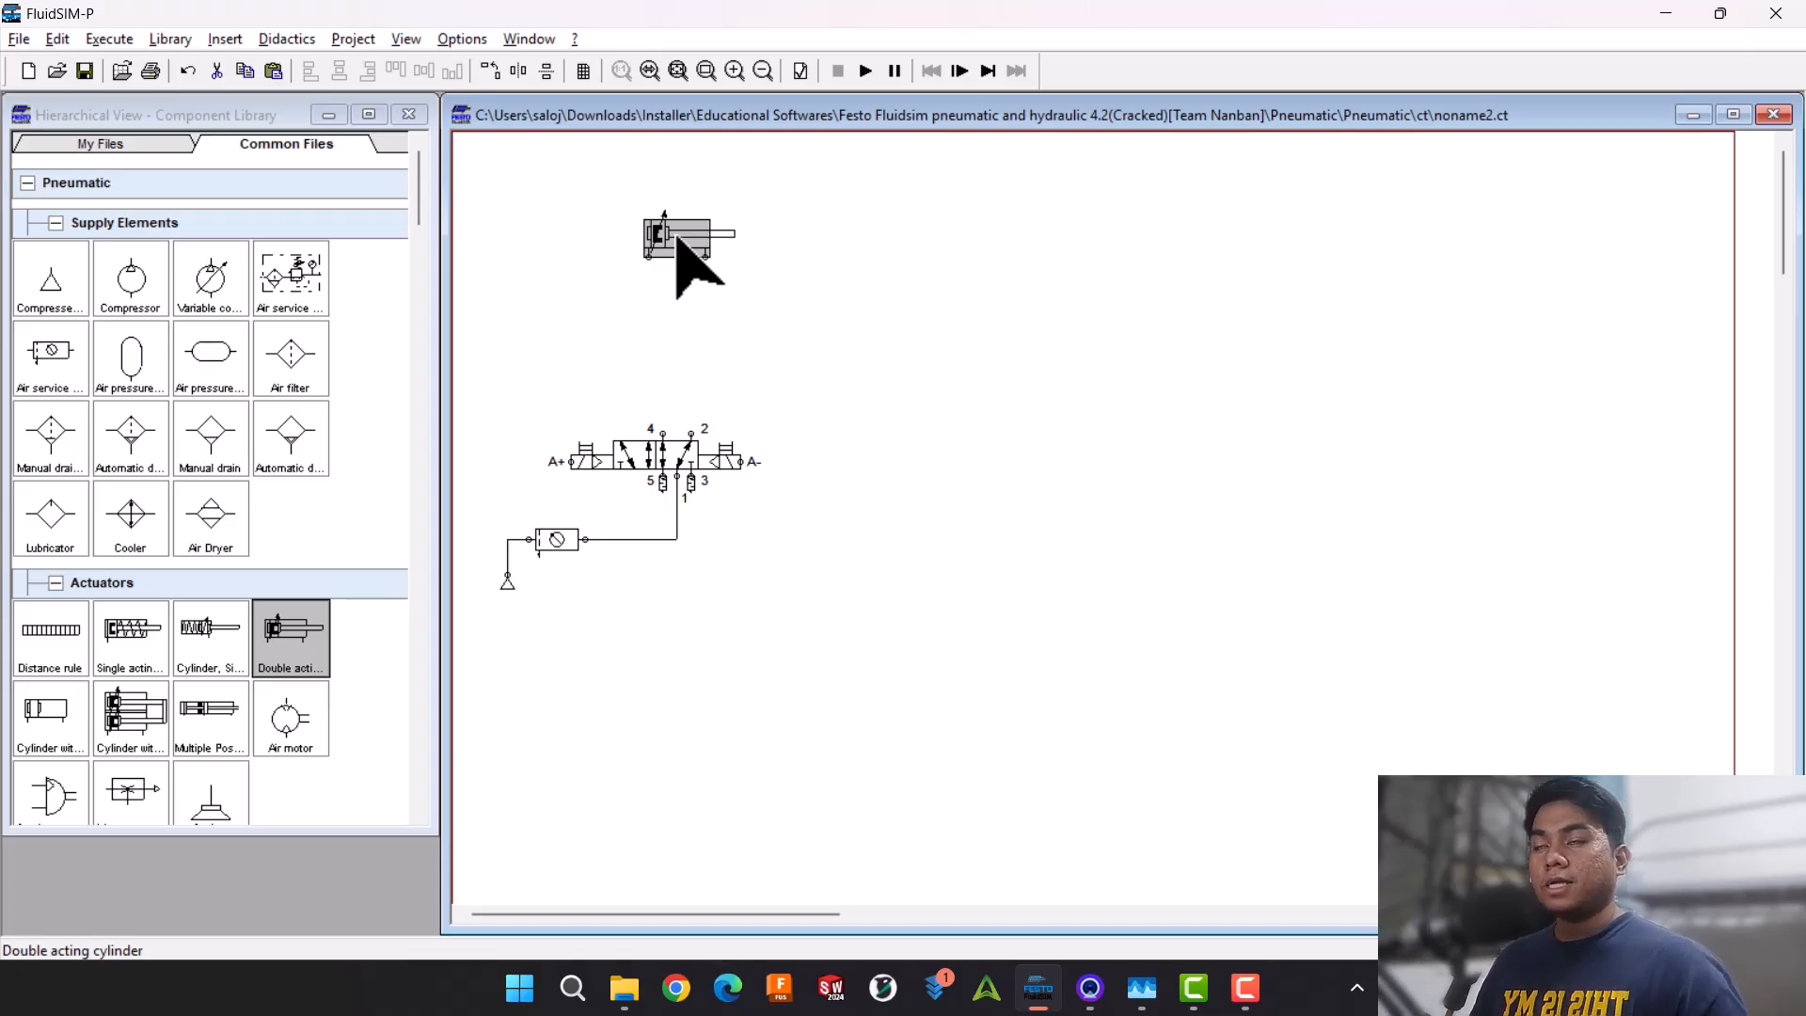
scroll(330, 386, "down", 5)
scroll(311, 436, "up", 3)
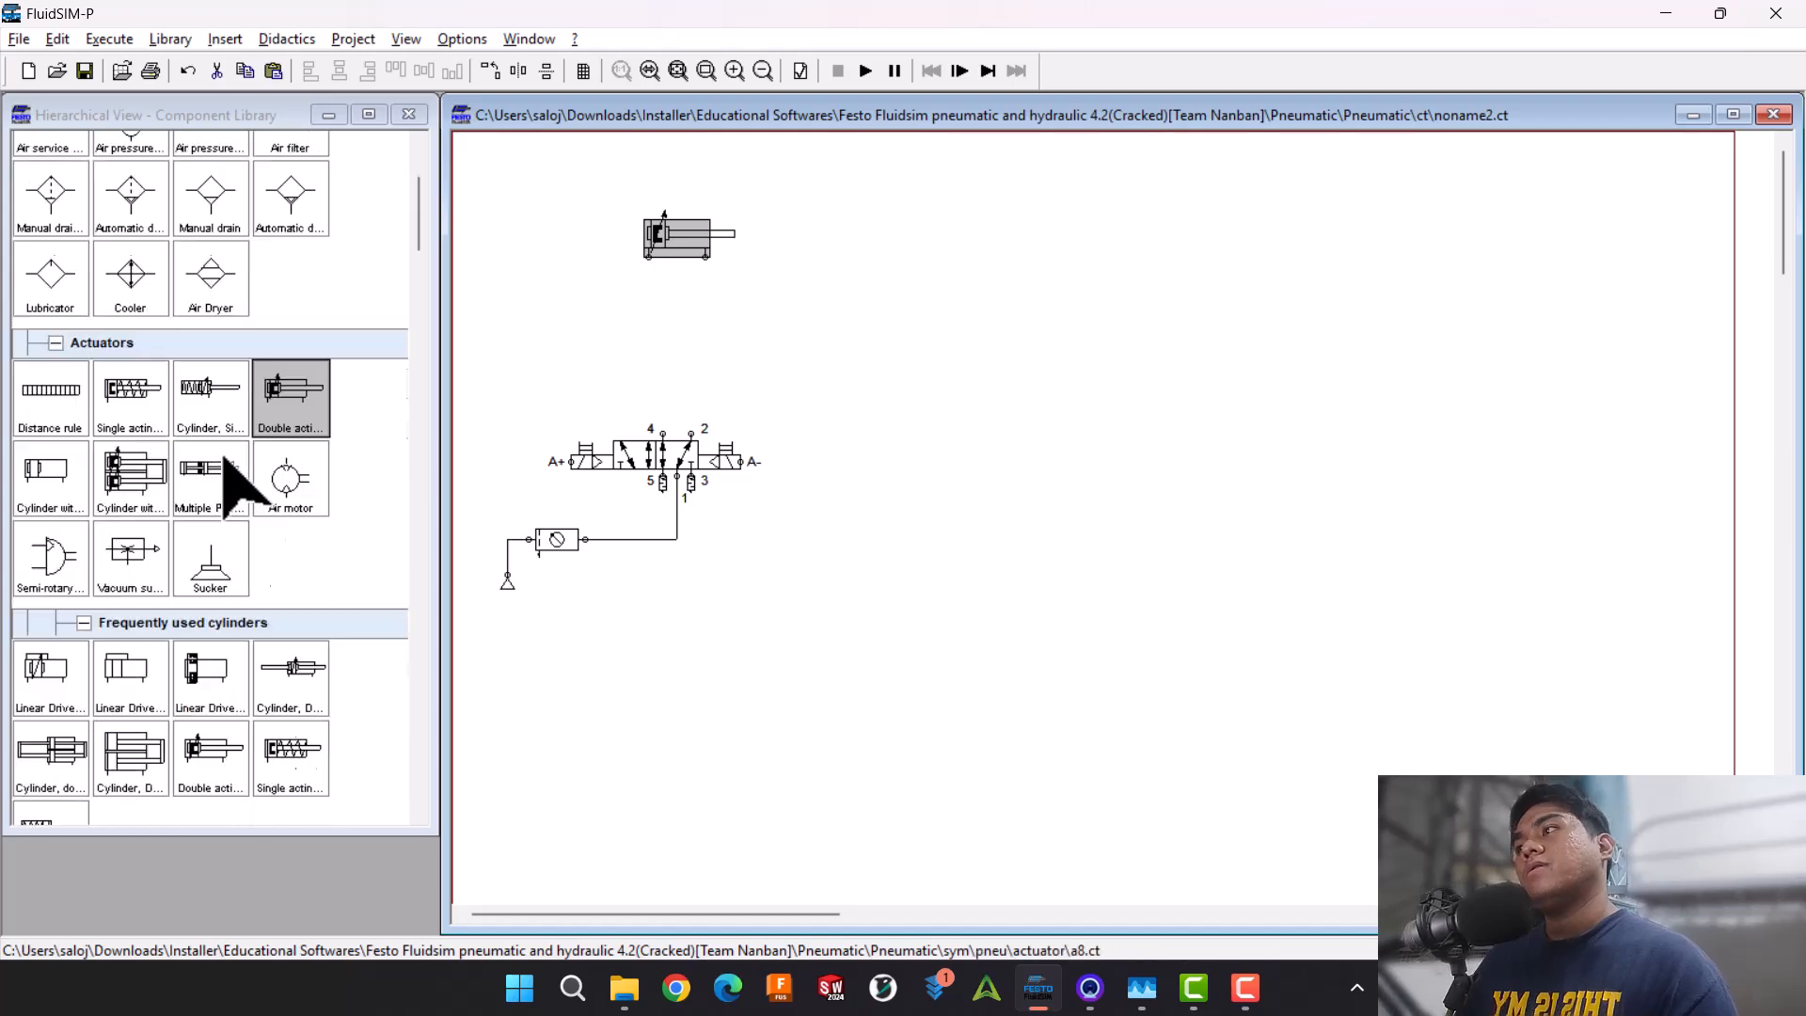
scroll(235, 479, "down", 12)
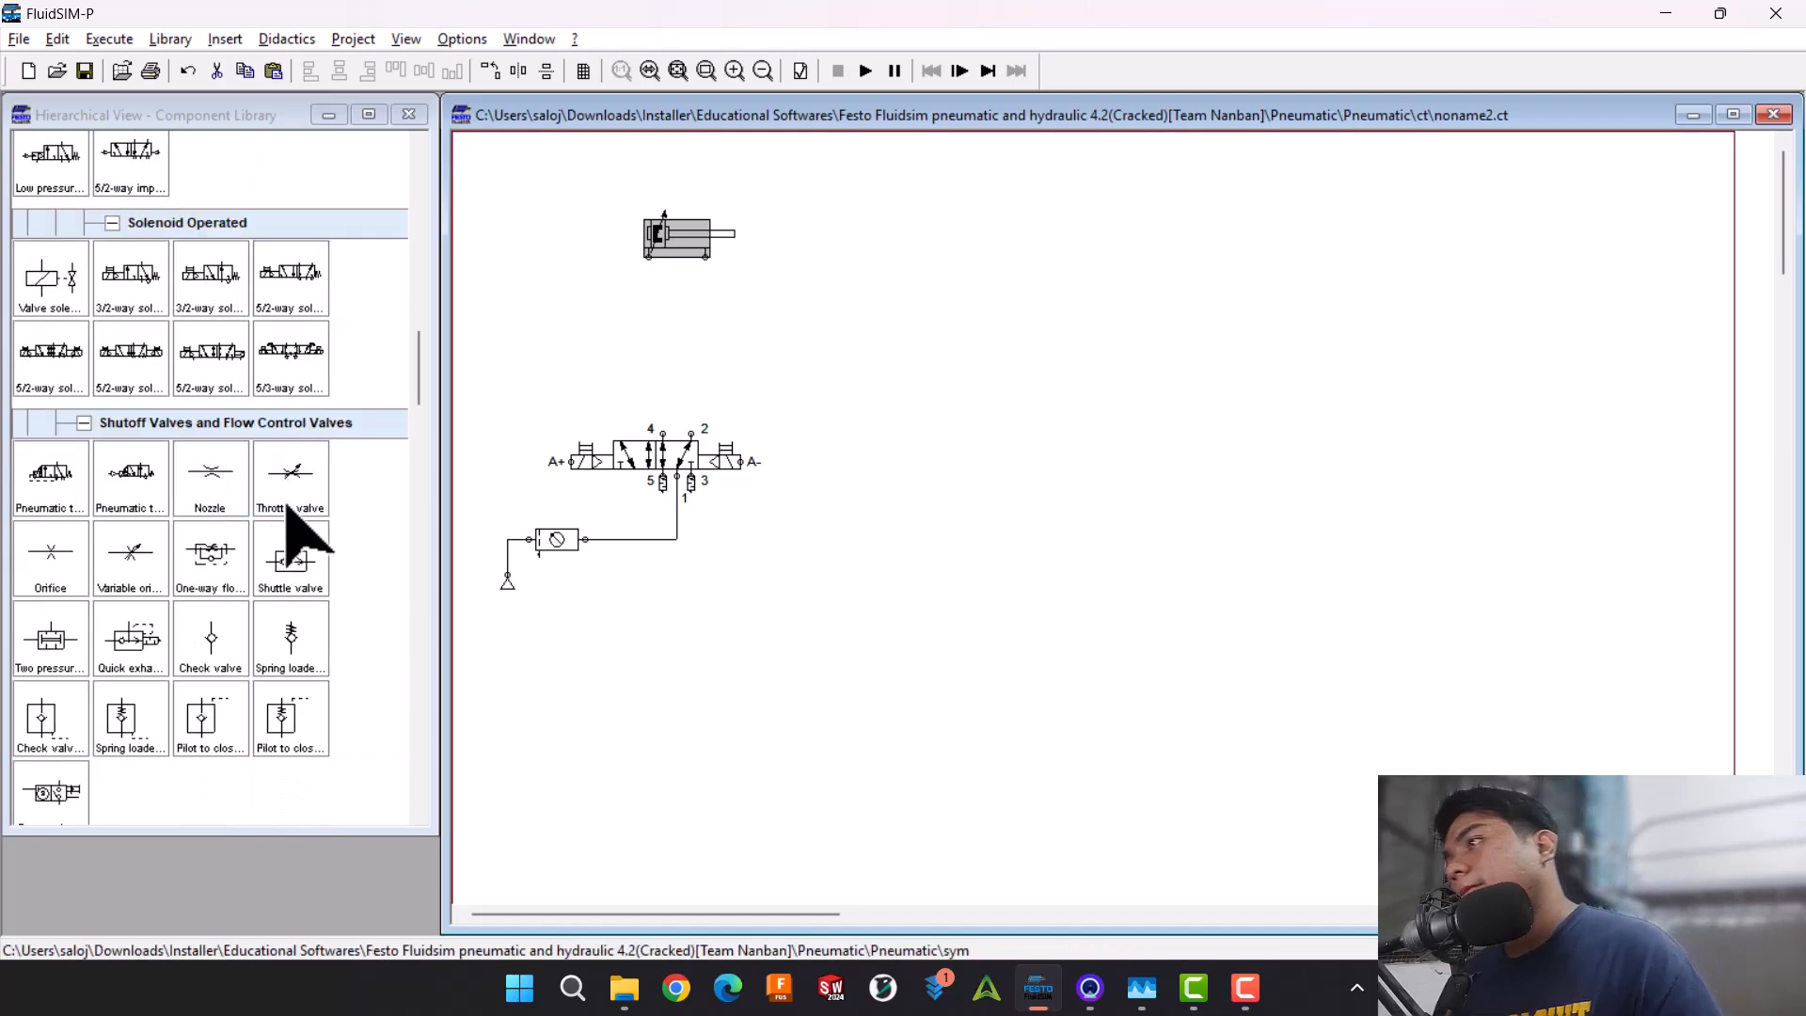
left_click_drag(221, 559, 710, 353)
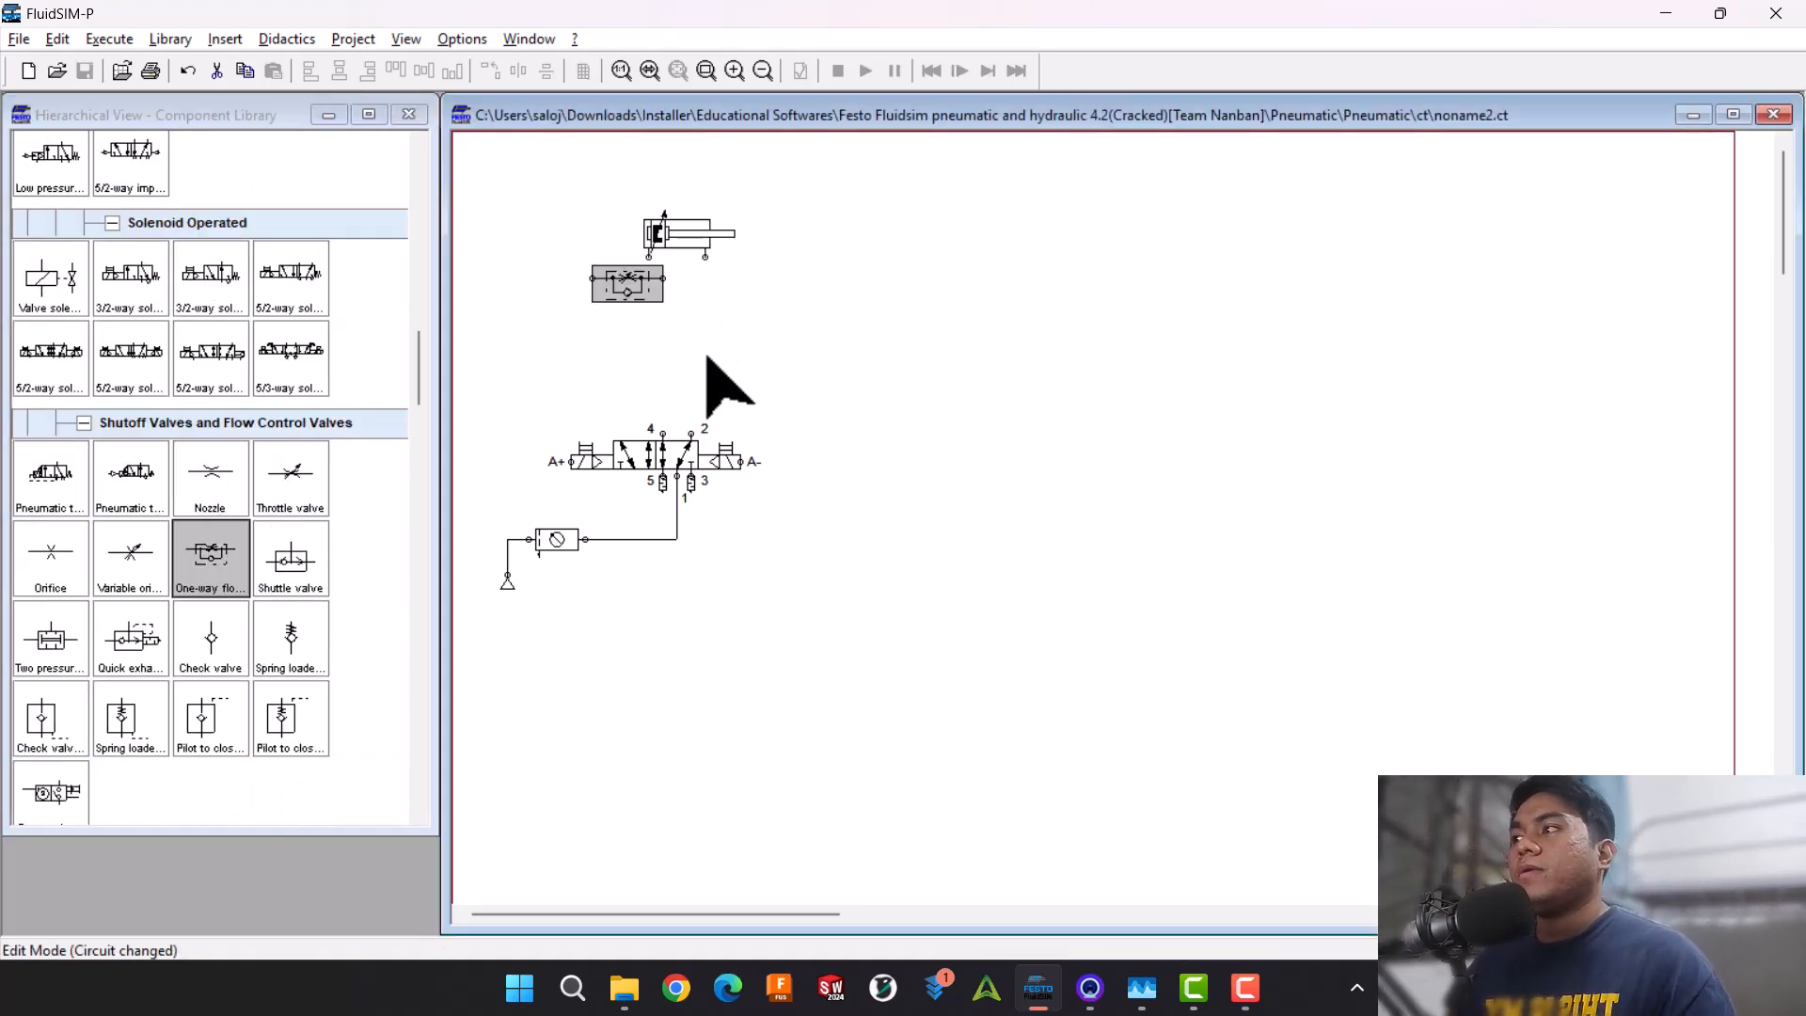
left_click_drag(633, 296, 646, 325)
- Rotate the flow control valve upright, mirror it horizontally, and connect it between the cylinder's left port and valve port 4
left_click(494, 69)
left_click(493, 70)
left_click(494, 70)
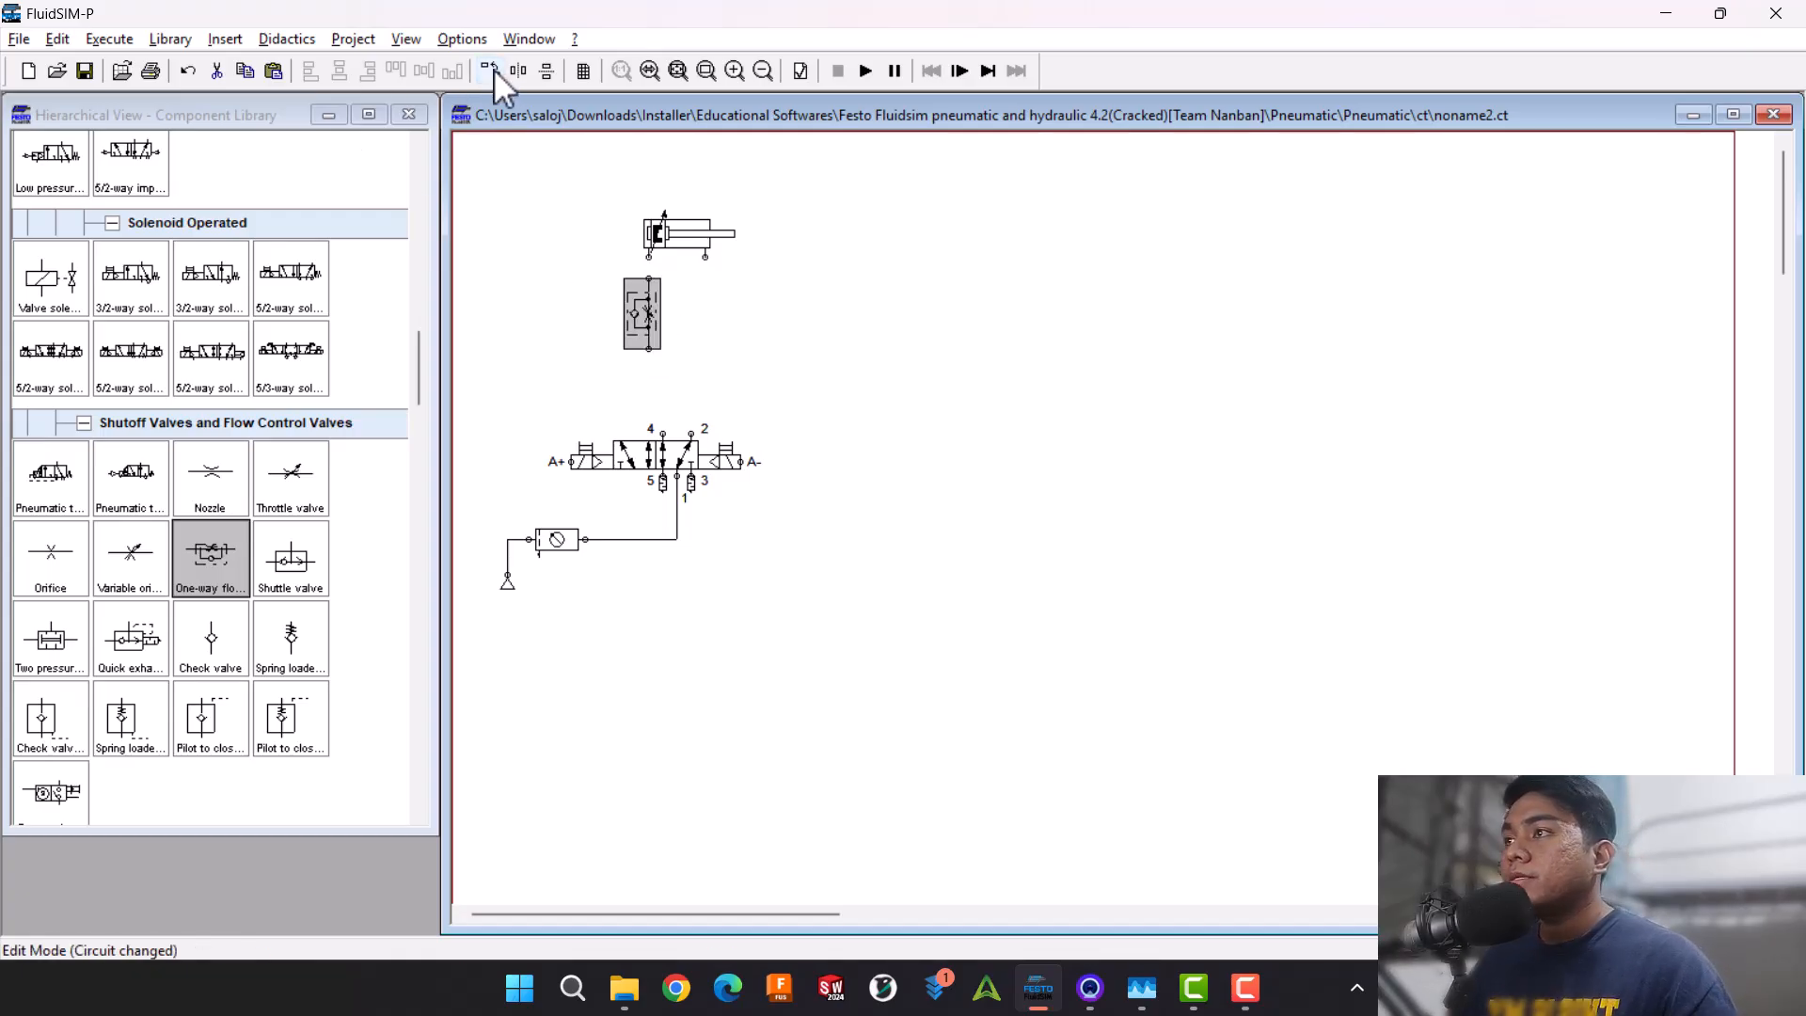
left_click(519, 71)
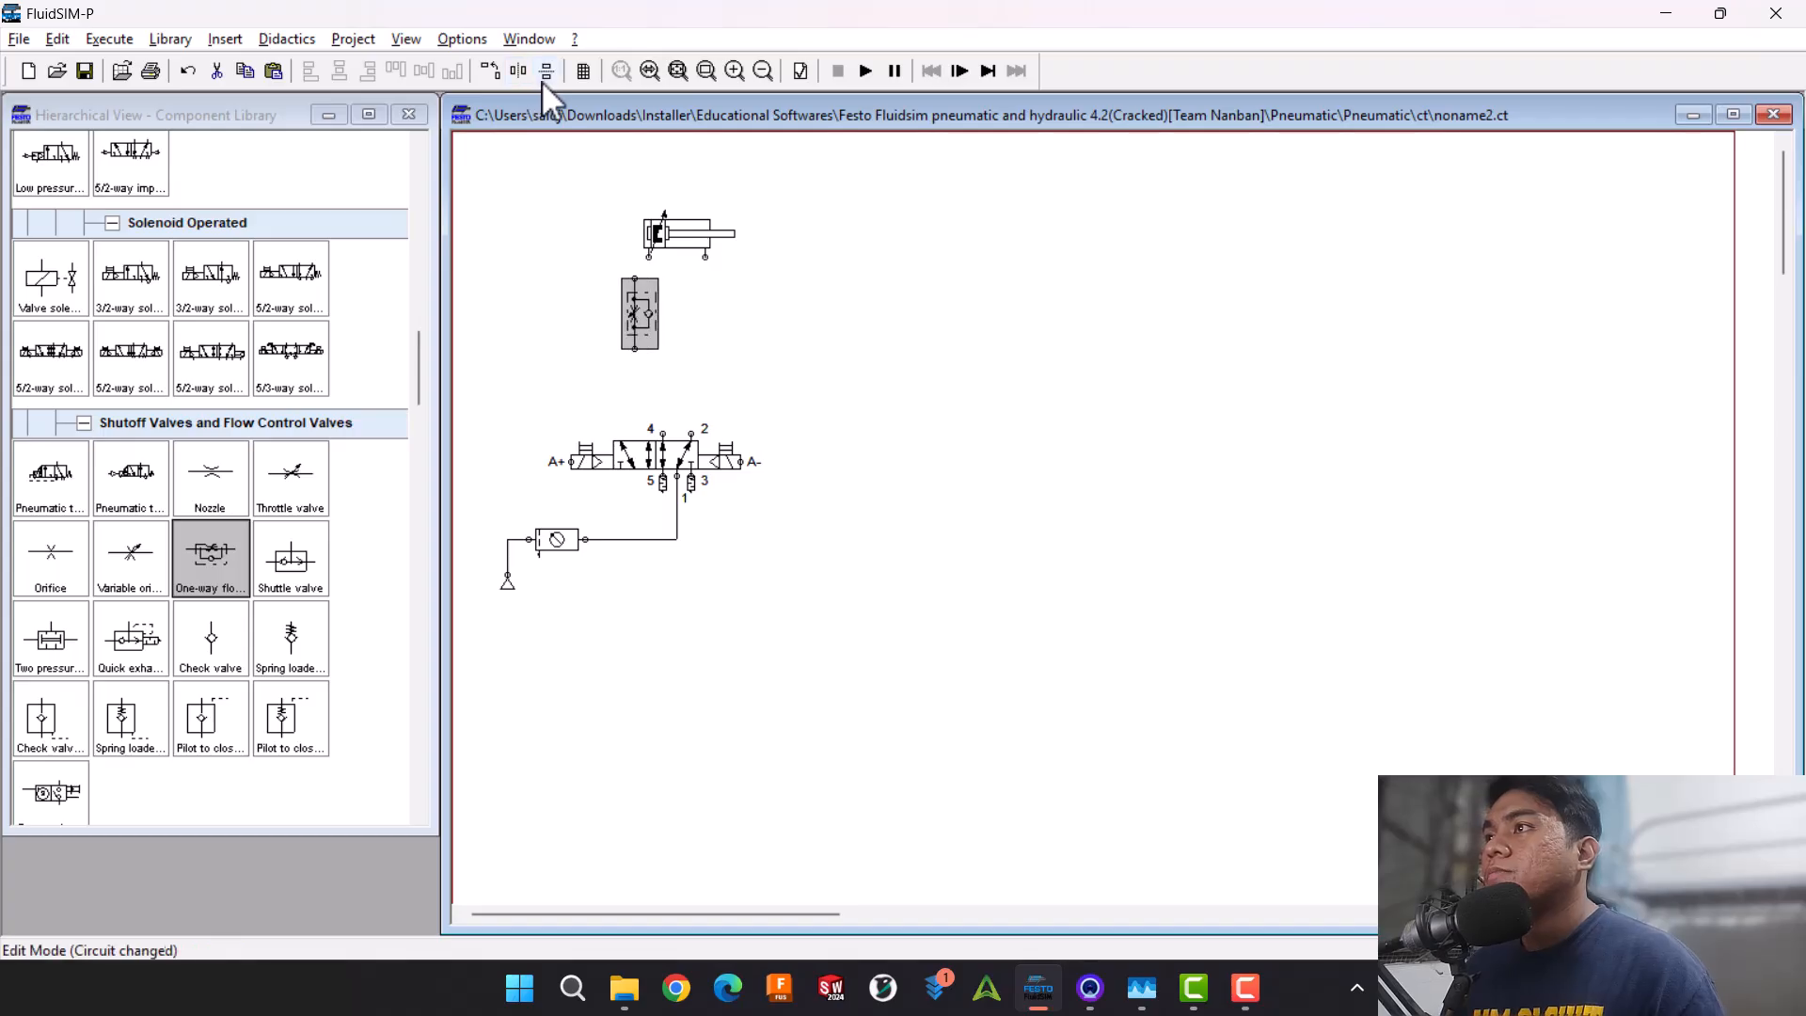
left_click_drag(640, 329, 653, 256)
left_click_drag(649, 370, 665, 434)
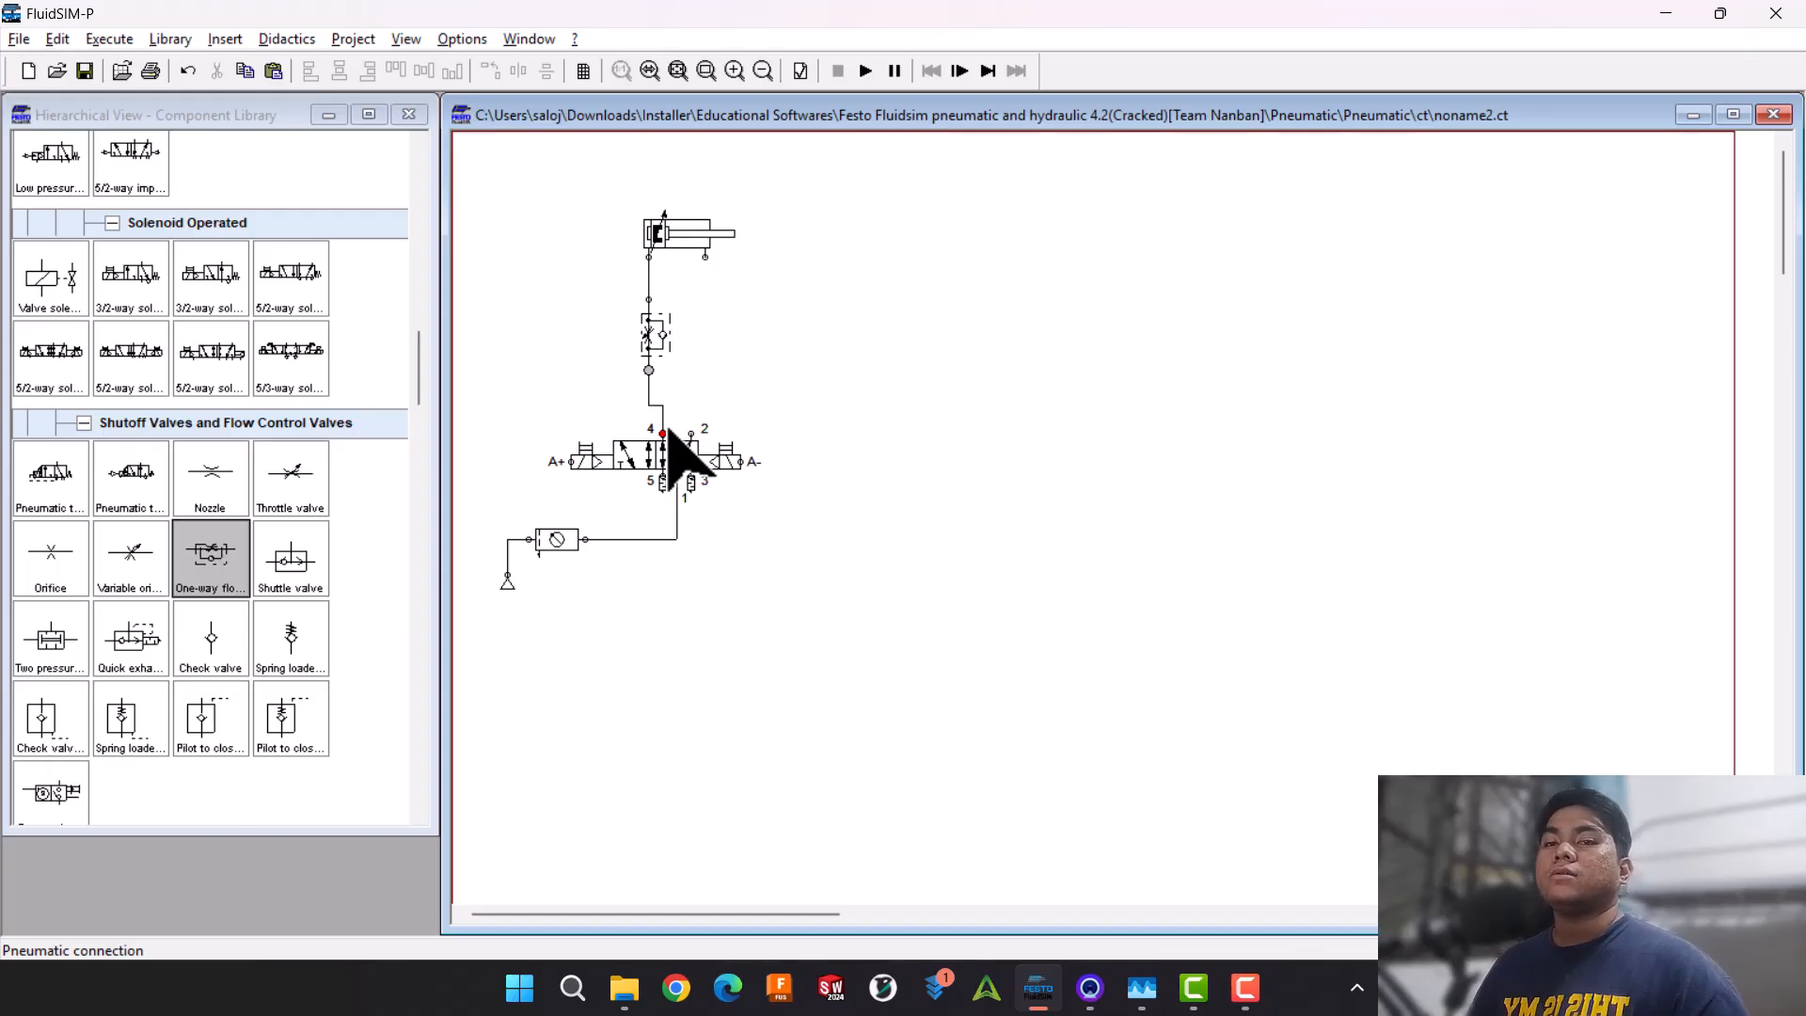
- Connect a second one-way flow control valve between the cylinder's right port and valve port 2, shifting the cylinder assembly left to straighten its line
mouse_move(658, 355)
left_mouse_down()
mouse_move(859, 415)
mouse_move(1140, 567)
mouse_move(701, 338)
mouse_move(705, 257)
mouse_move(692, 434)
left_mouse_up()
left_click_drag(594, 196, 758, 414)
key("Left")
key("Left")
left_click(903, 565)
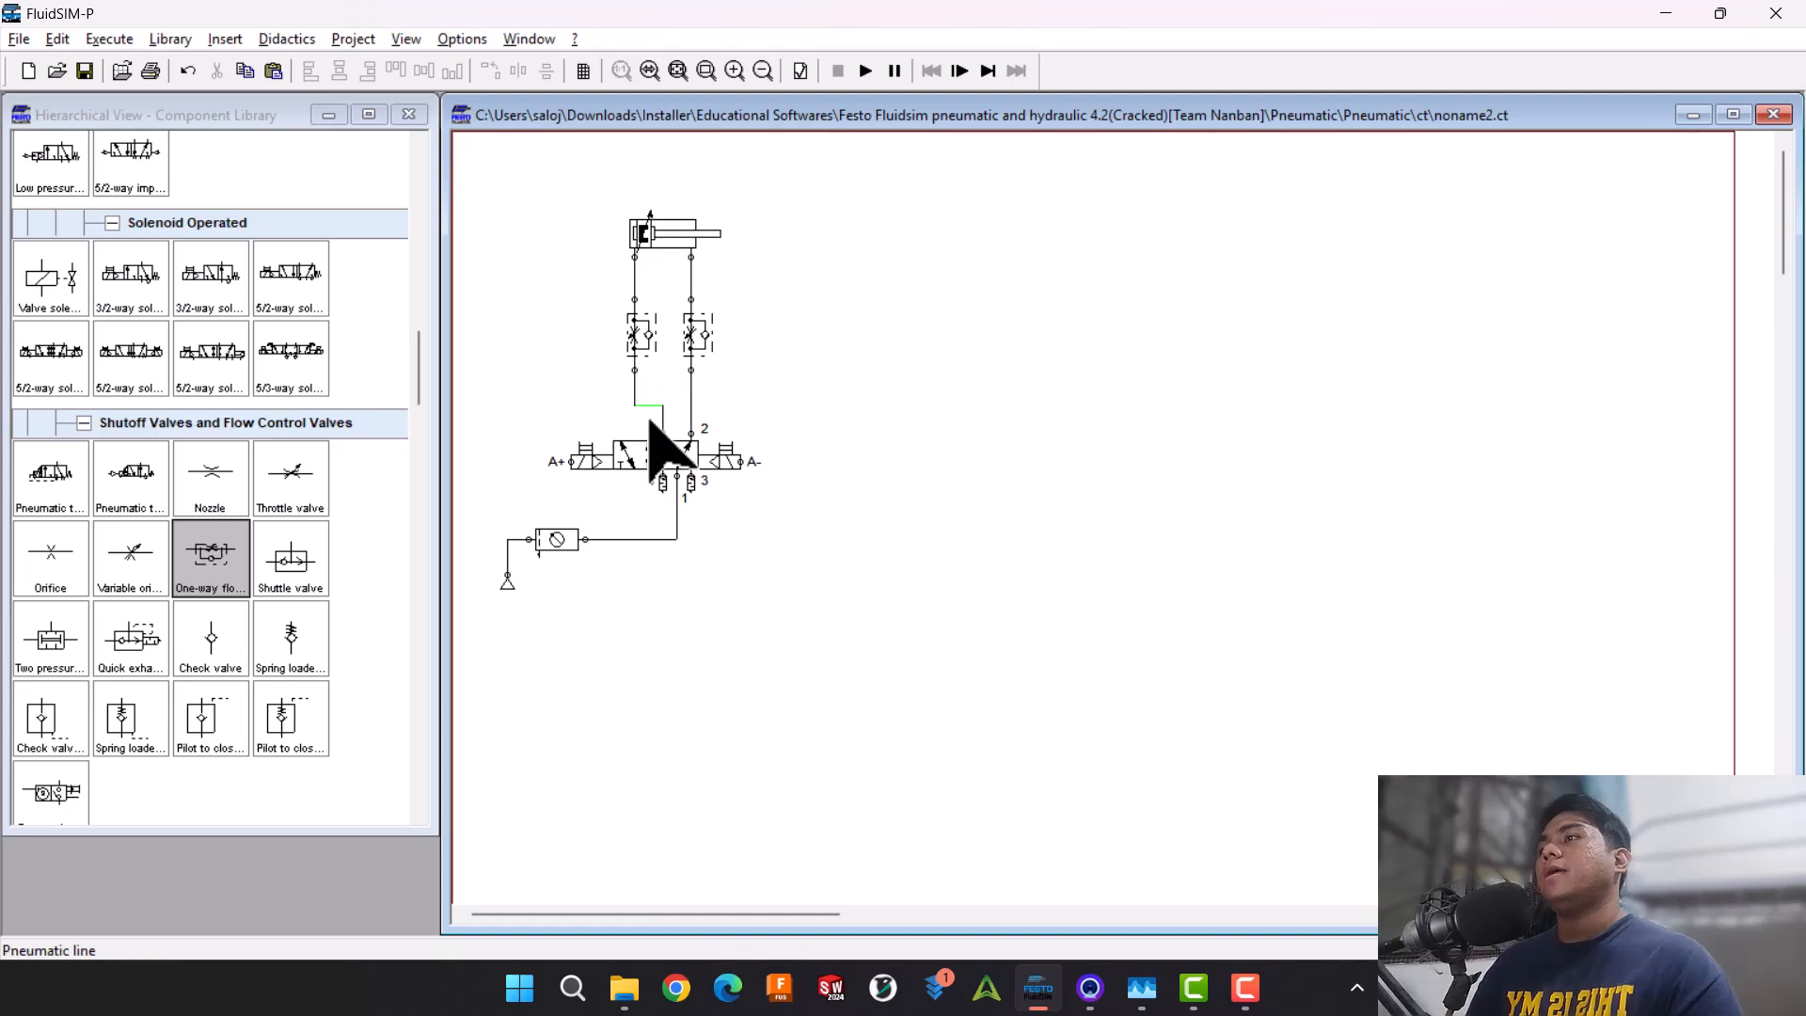
- Set the double acting cylinder's label to A
double_click(662, 240)
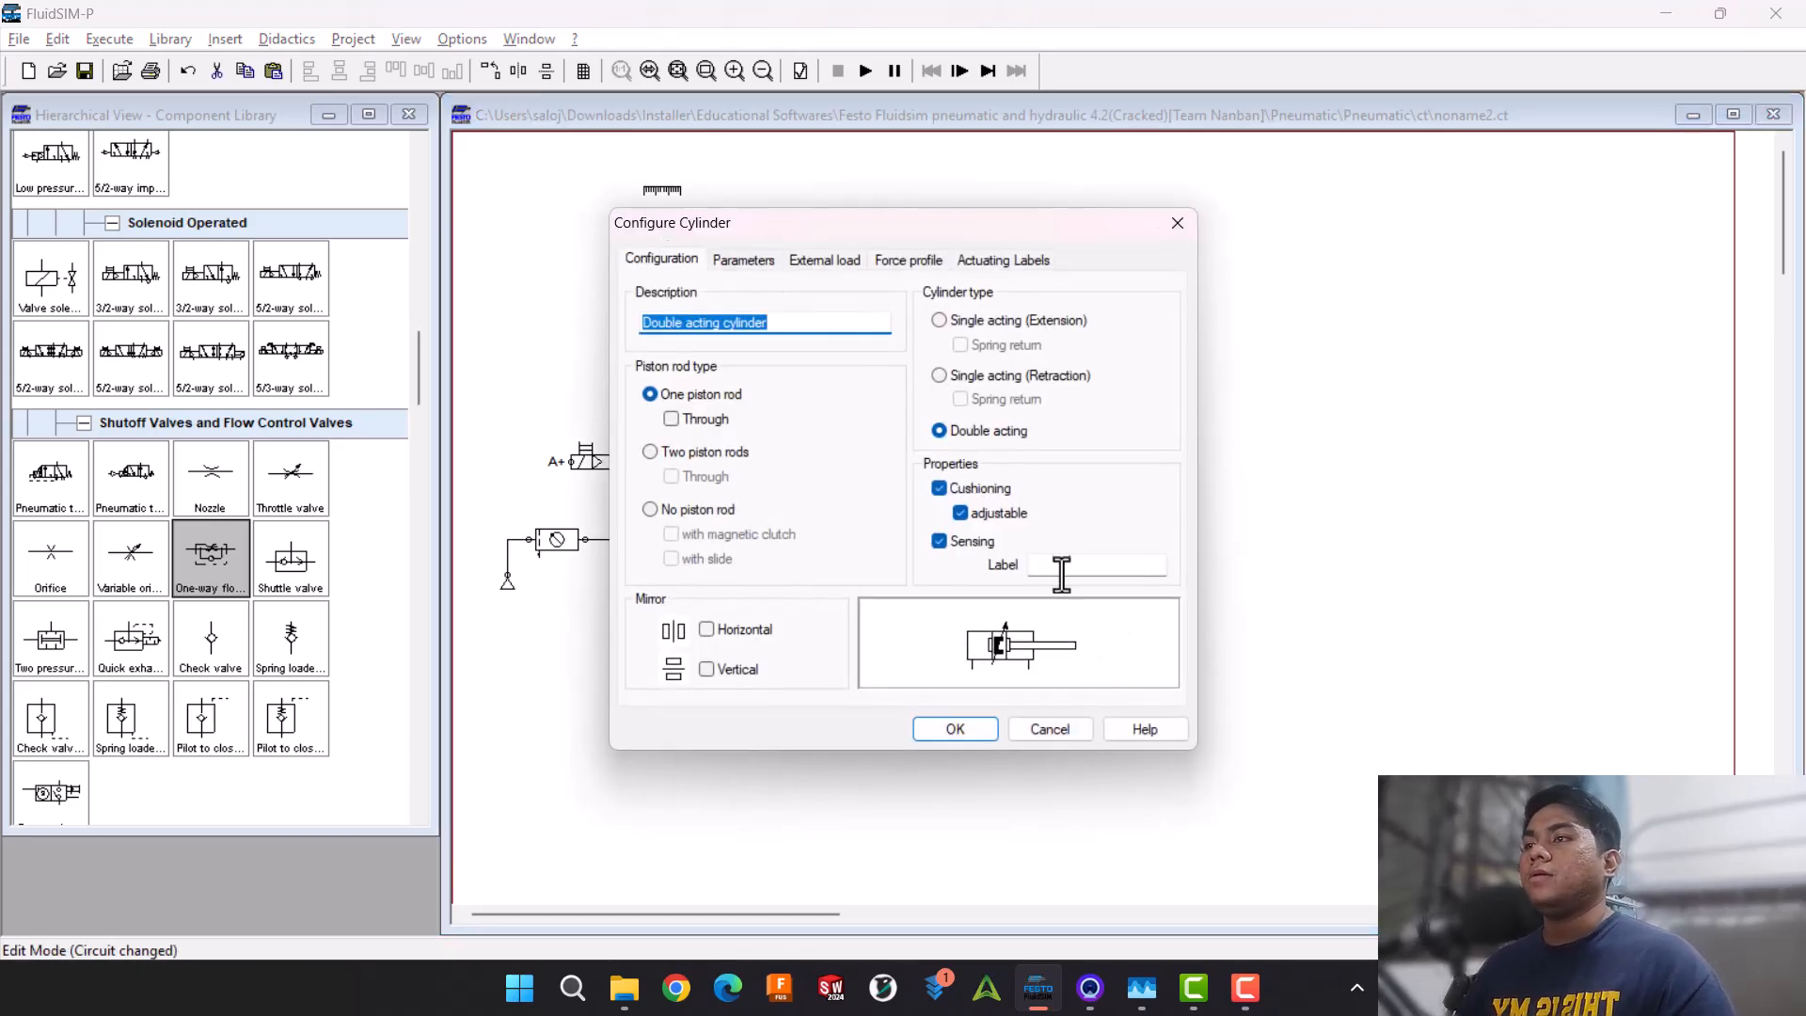
left_click(1061, 567)
type("a")
key("Return")
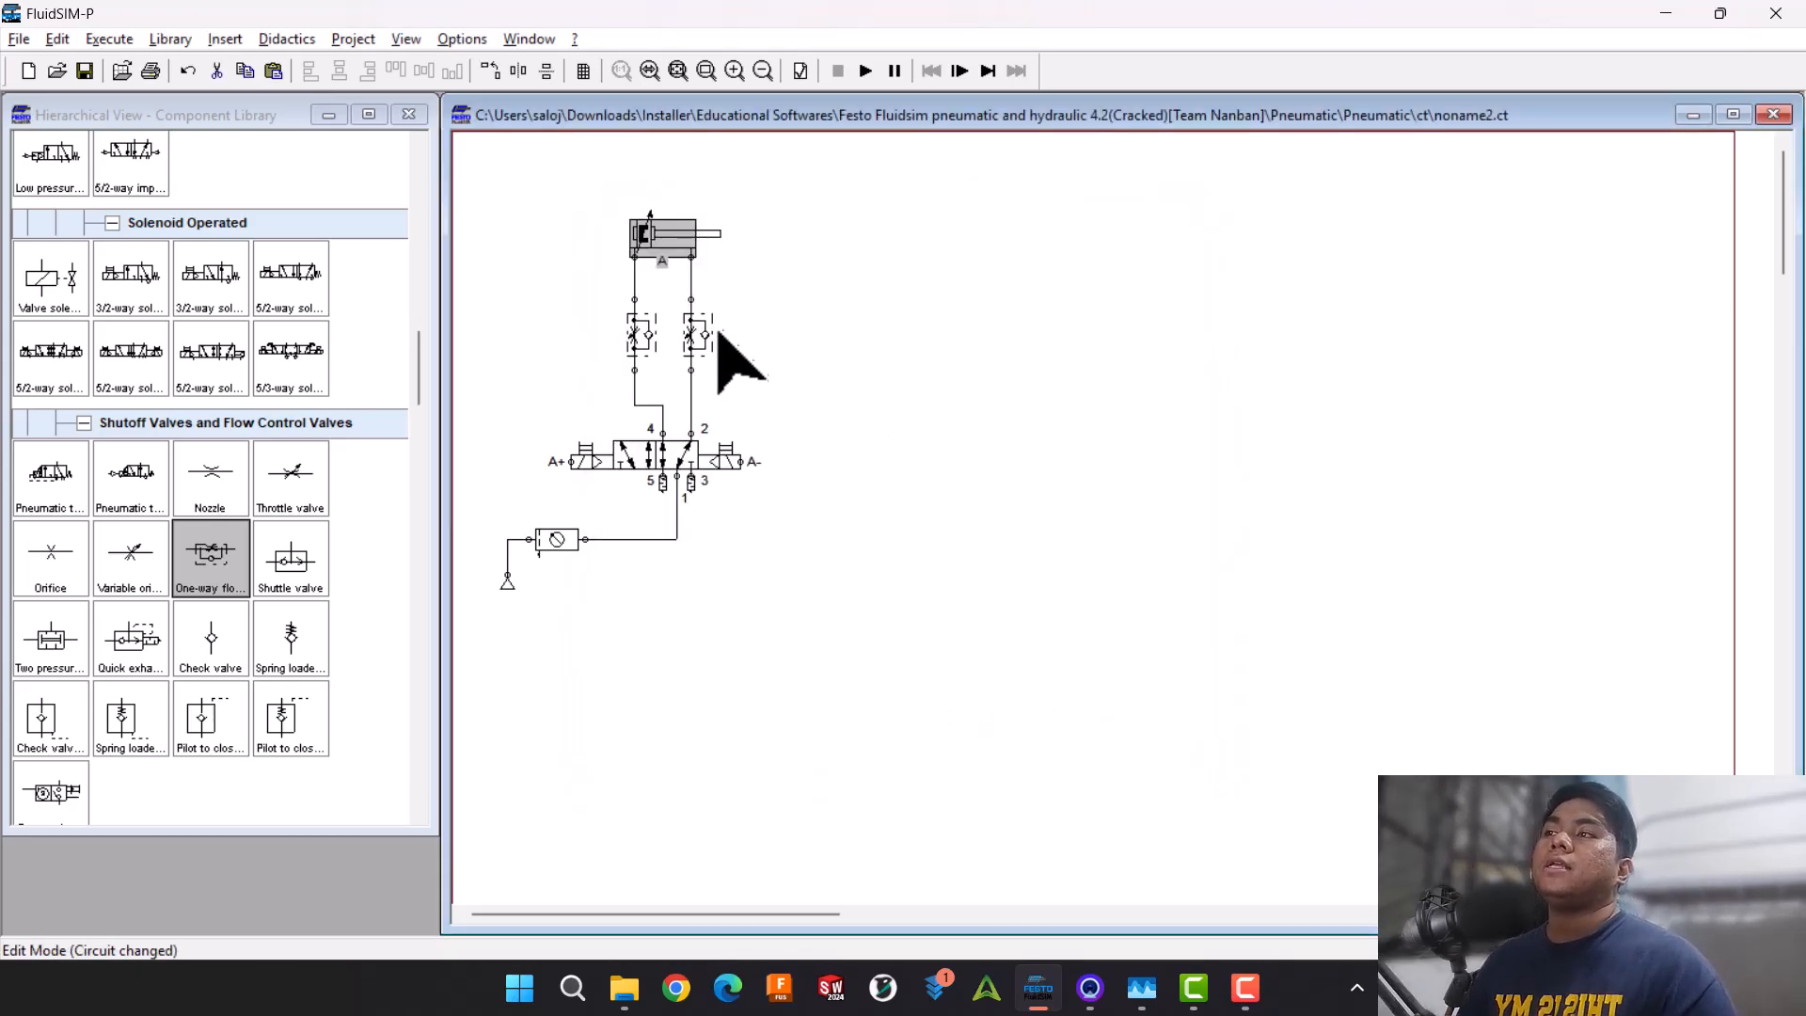
- Duplicate the cylinder, both flow control valves and the solenoid valve, and place the copy level with the original to its right
left_click_drag(482, 199, 877, 493)
key("ctrl+c")
key("ctrl+v")
left_click_drag(1127, 454, 890, 239)
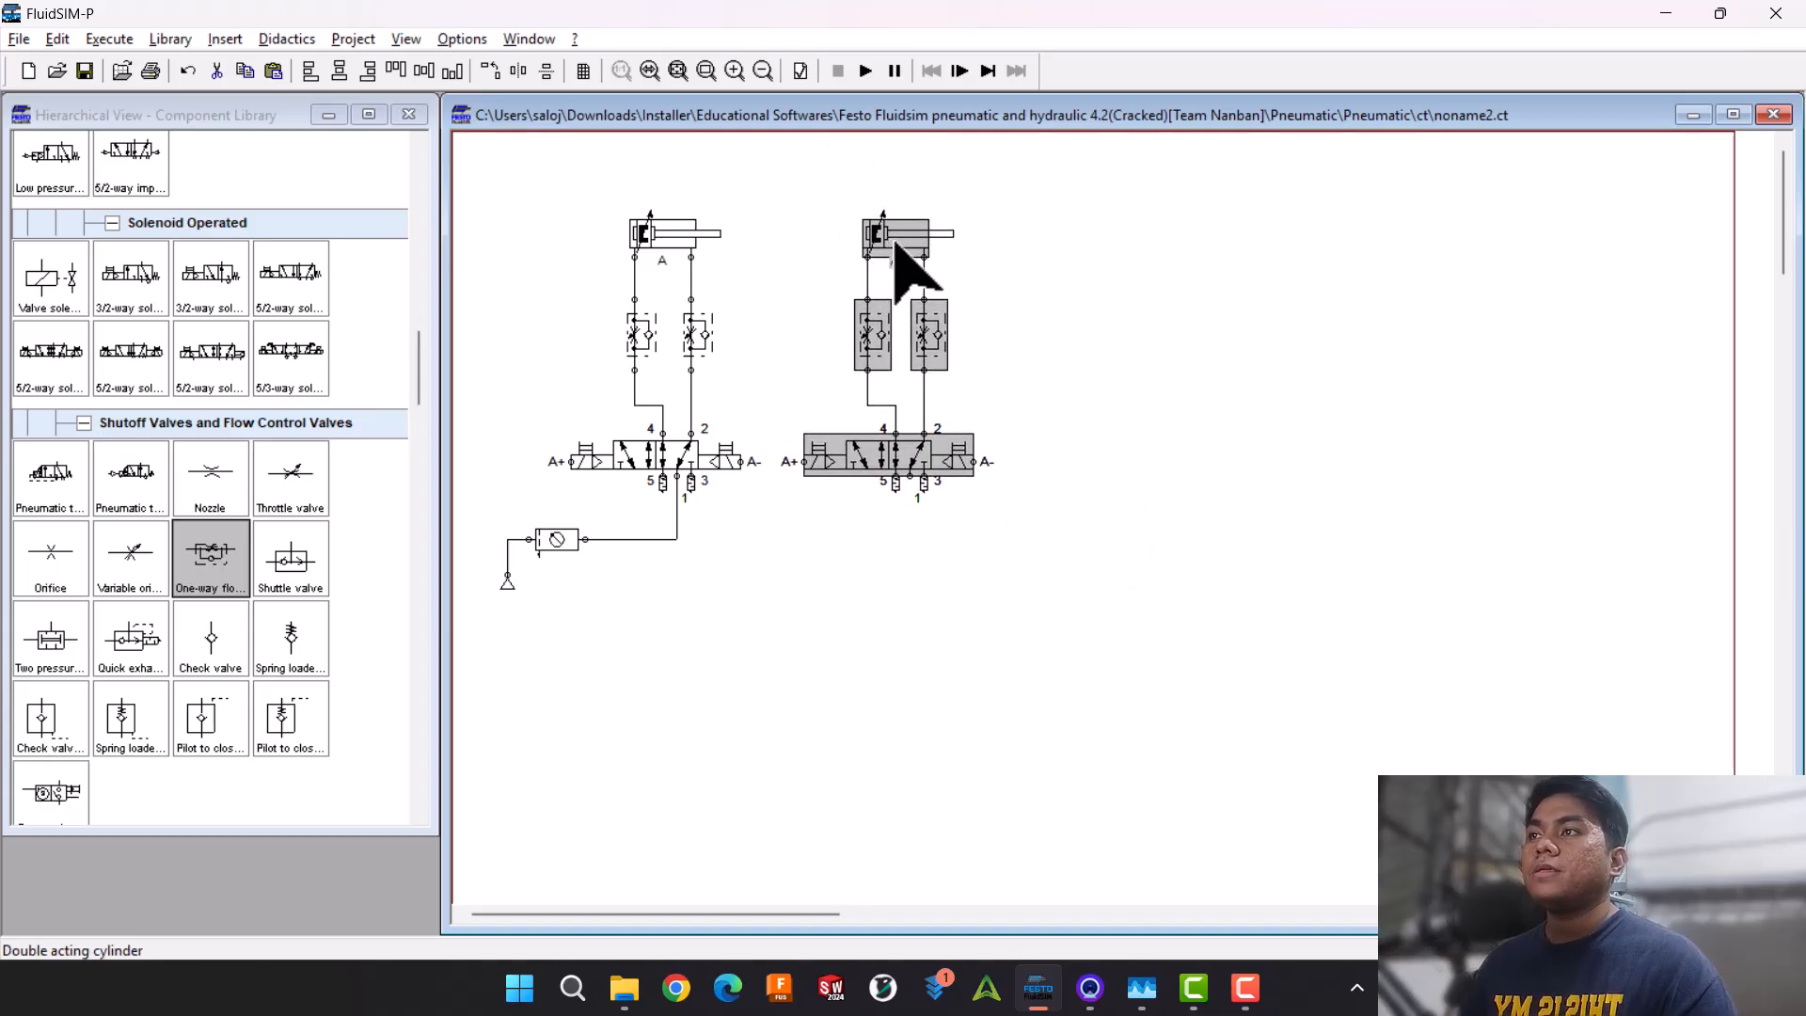
- Set the copied double acting cylinder's label to B
double_click(896, 236)
left_click(1051, 565)
key("BackSpace")
type("B")
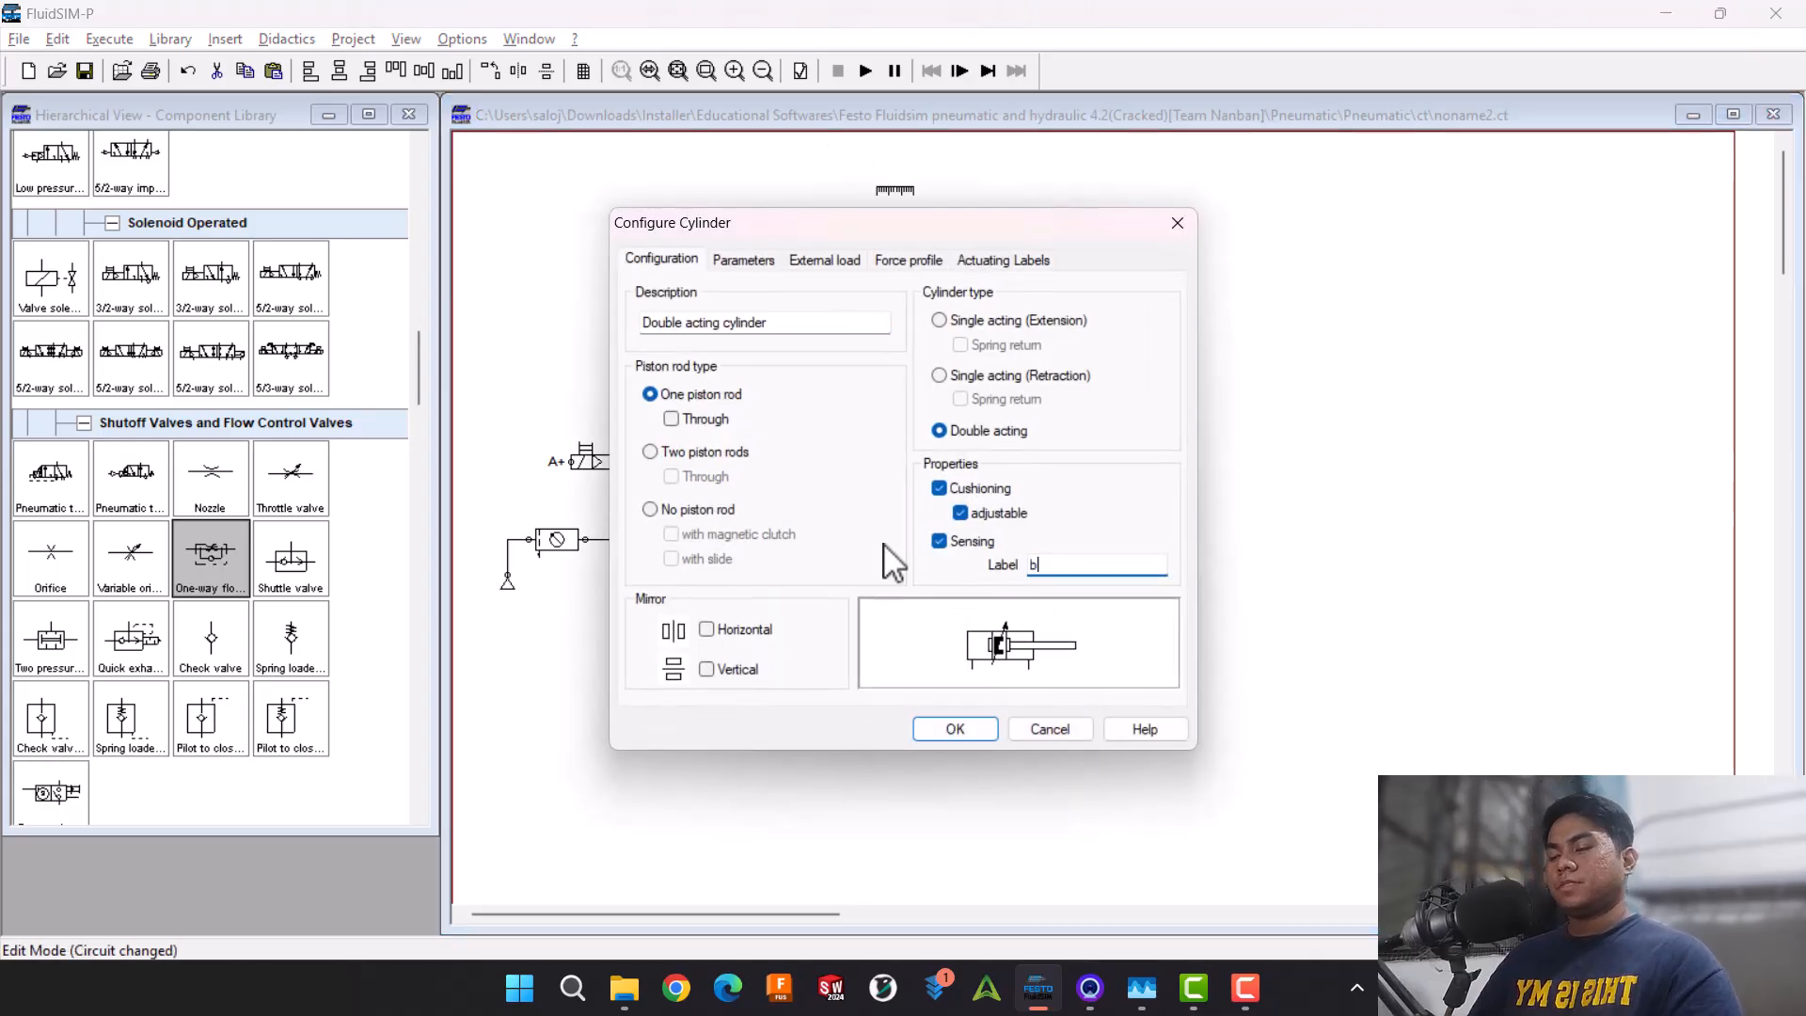
key("Return")
- Label the copied 5/2-way valve's left solenoid B+ and its right solenoid B-
double_click(802, 463)
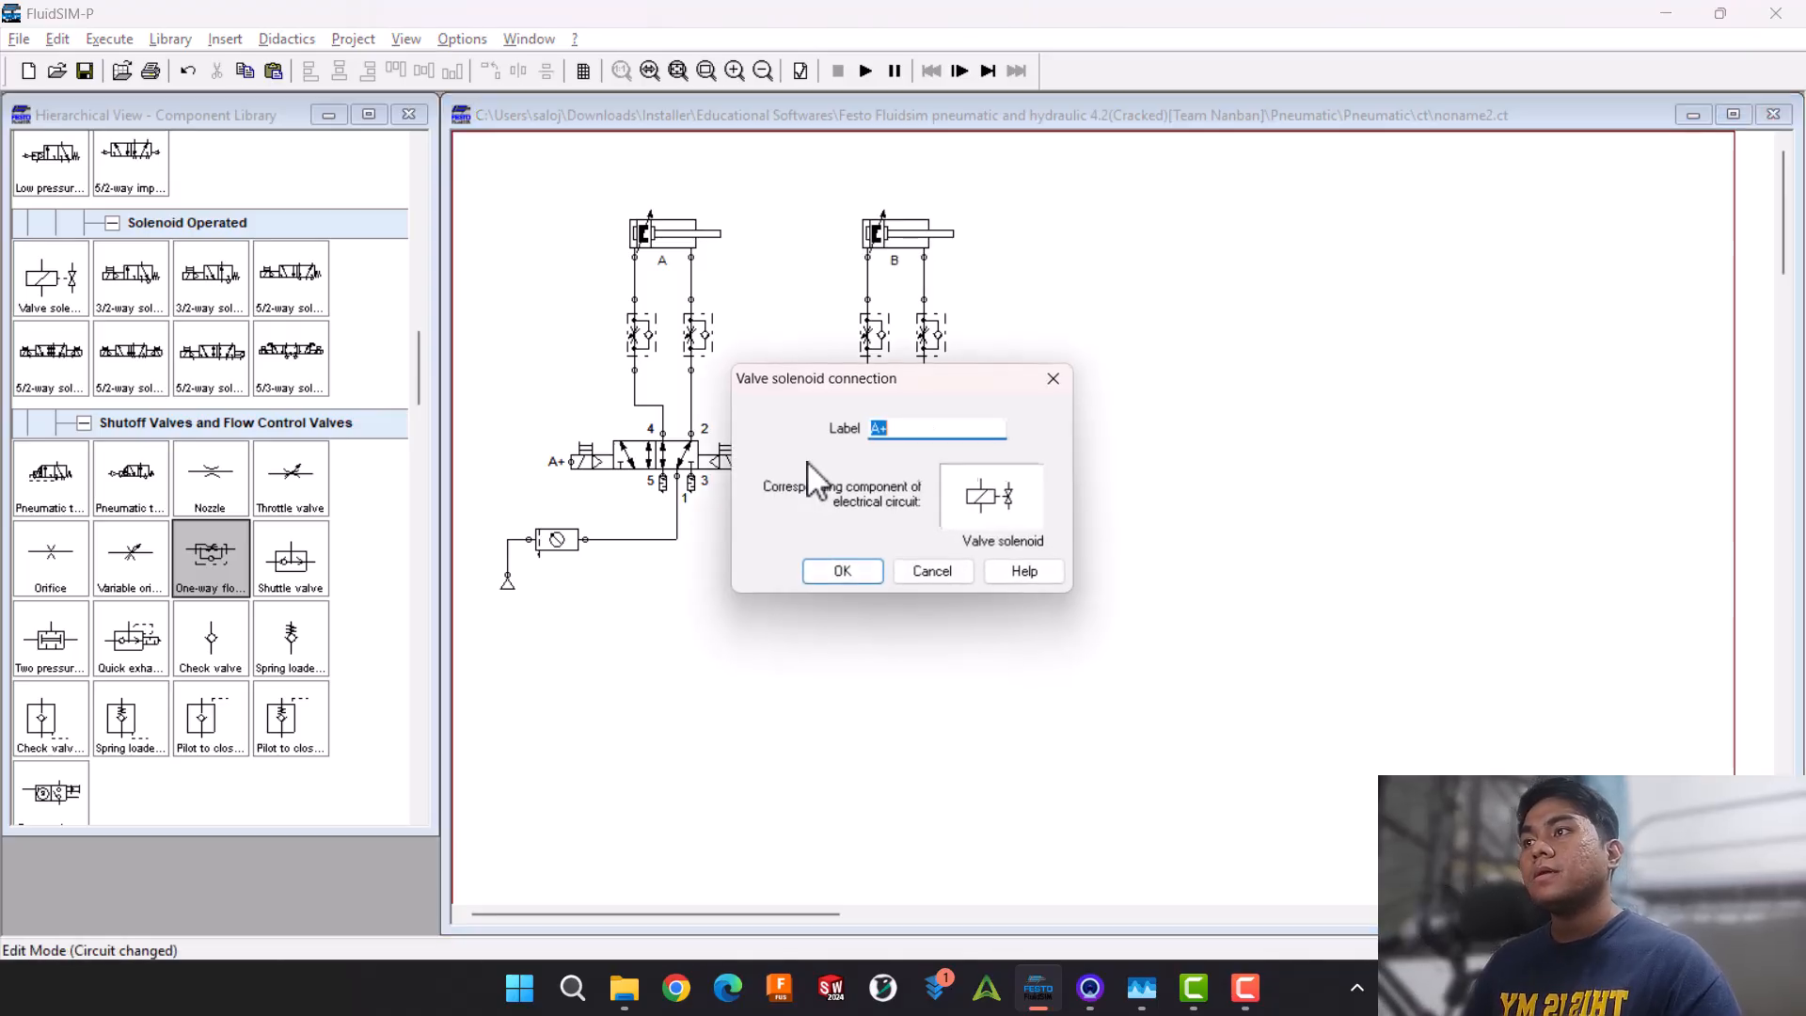
type("B+")
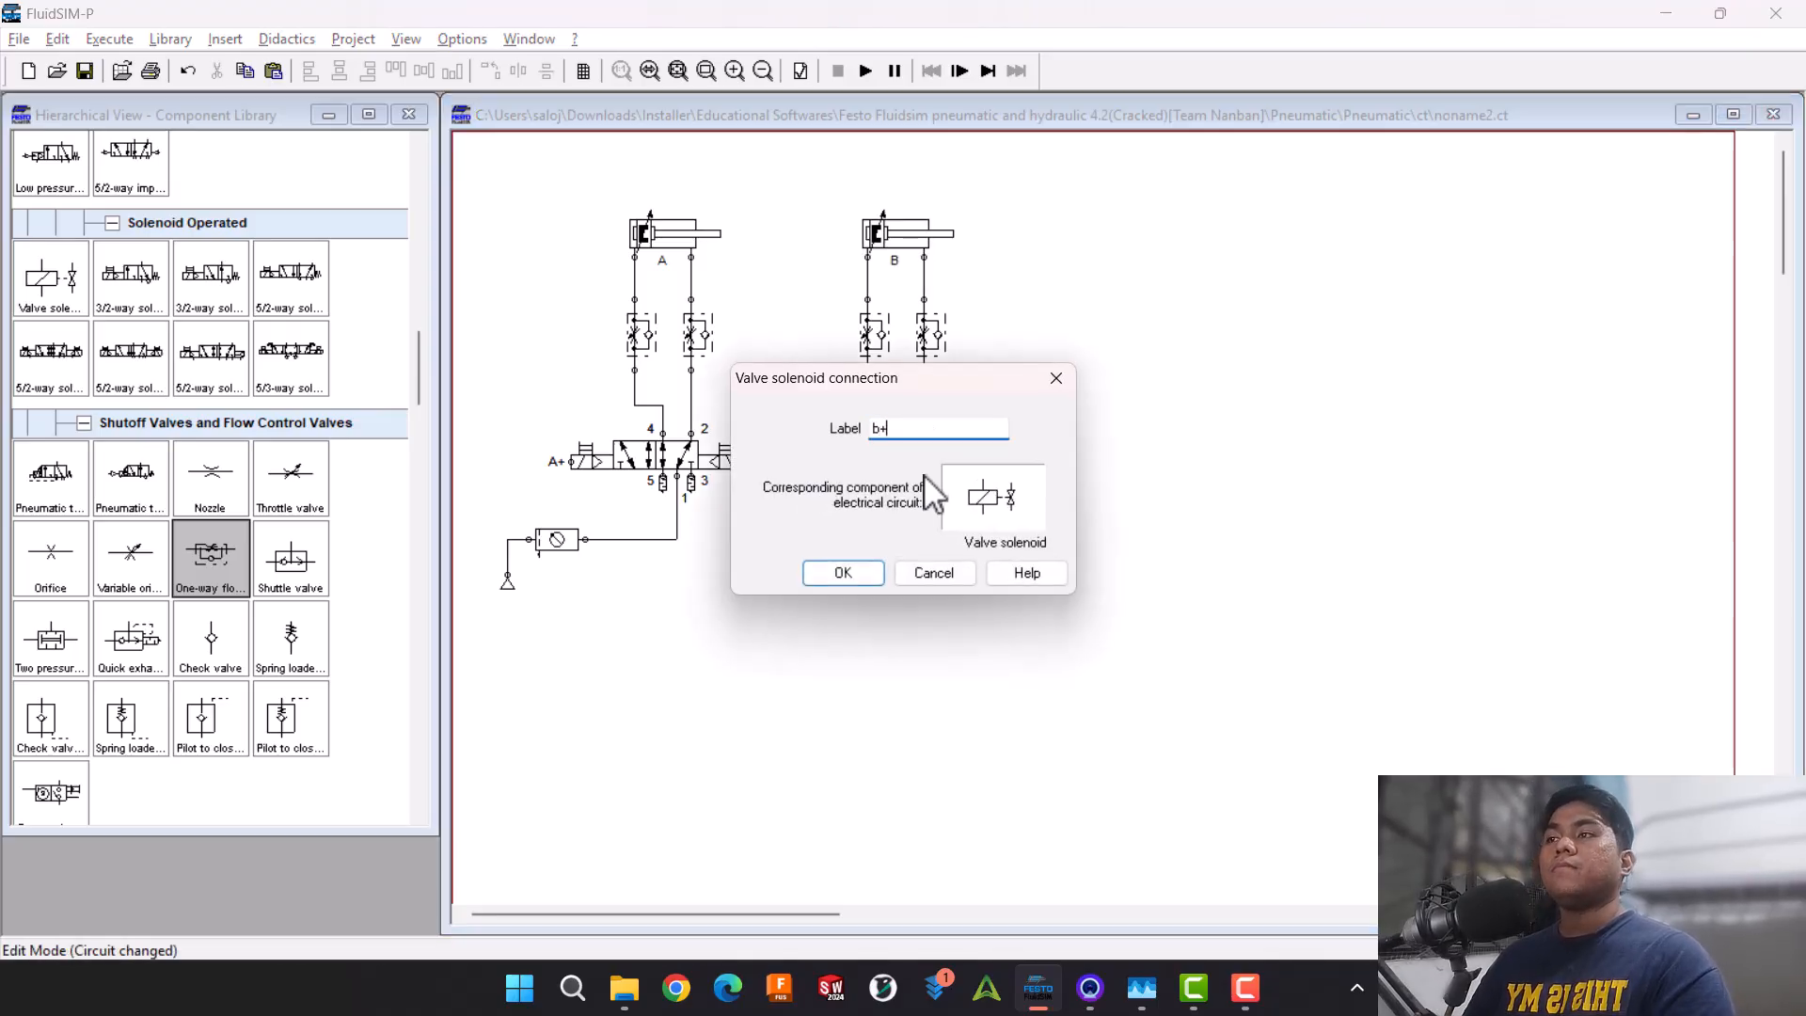
key("Return")
double_click(977, 462)
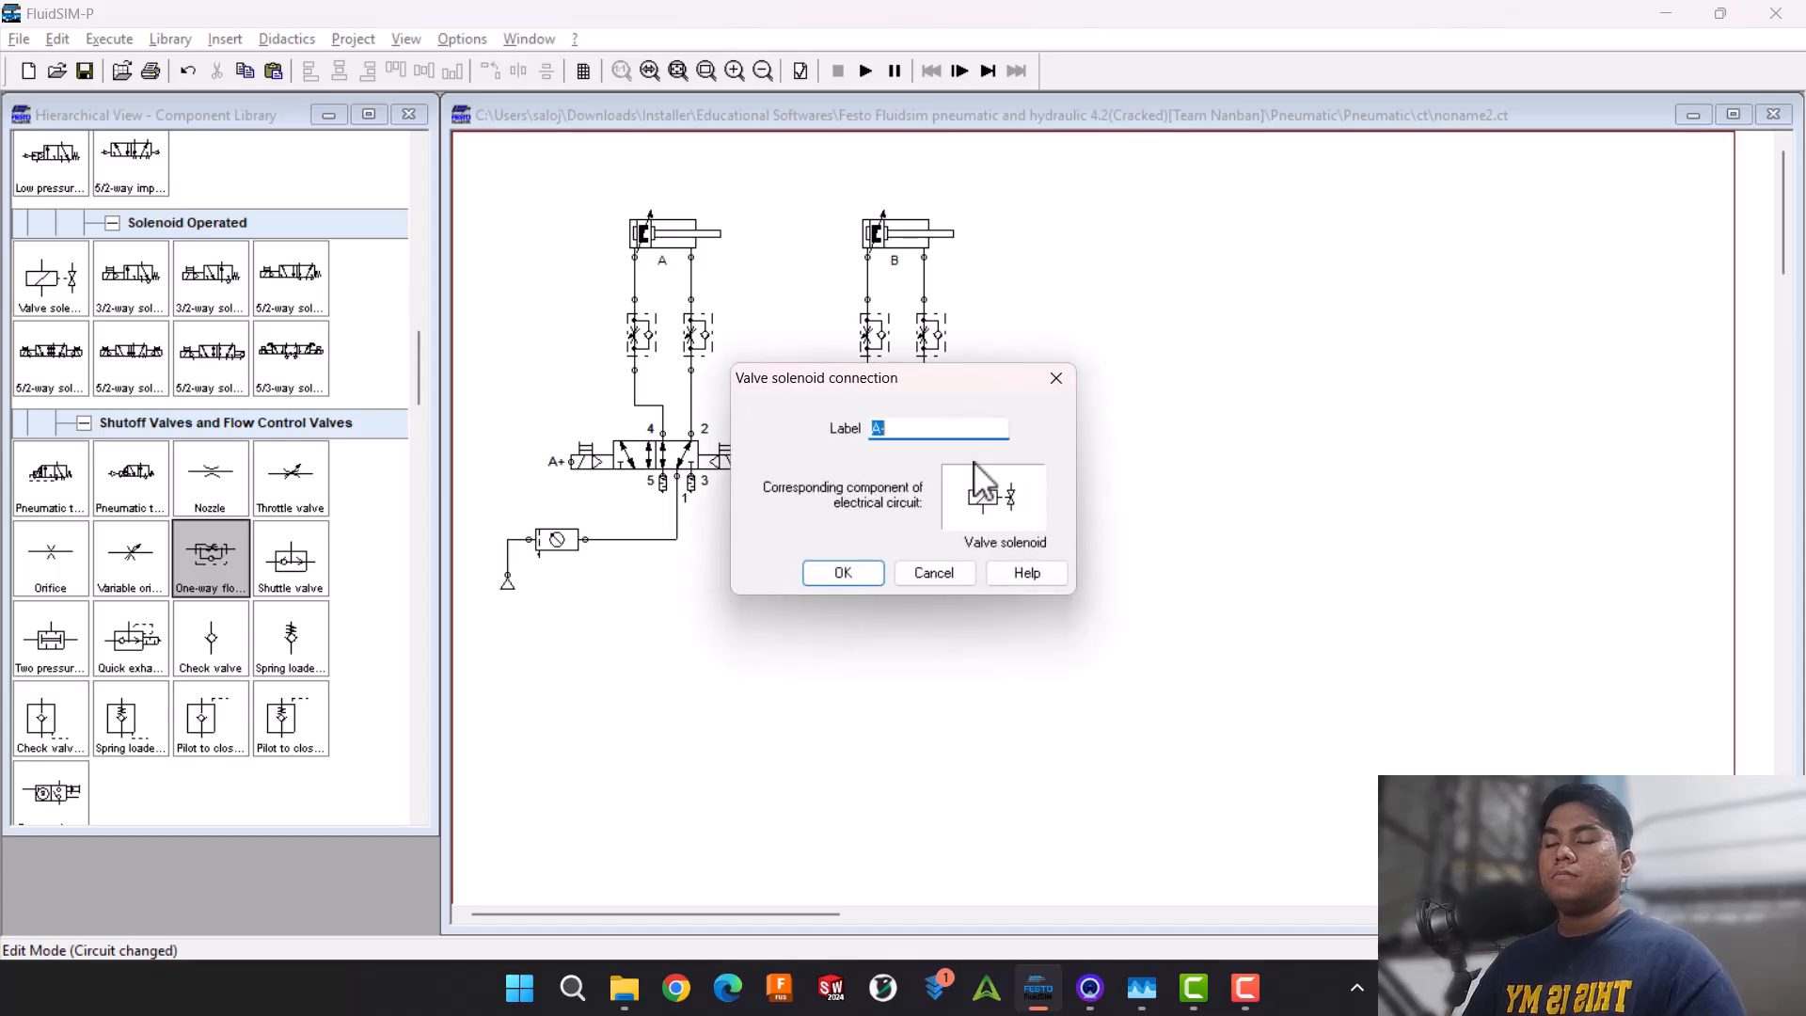
type("B-")
key("Return")
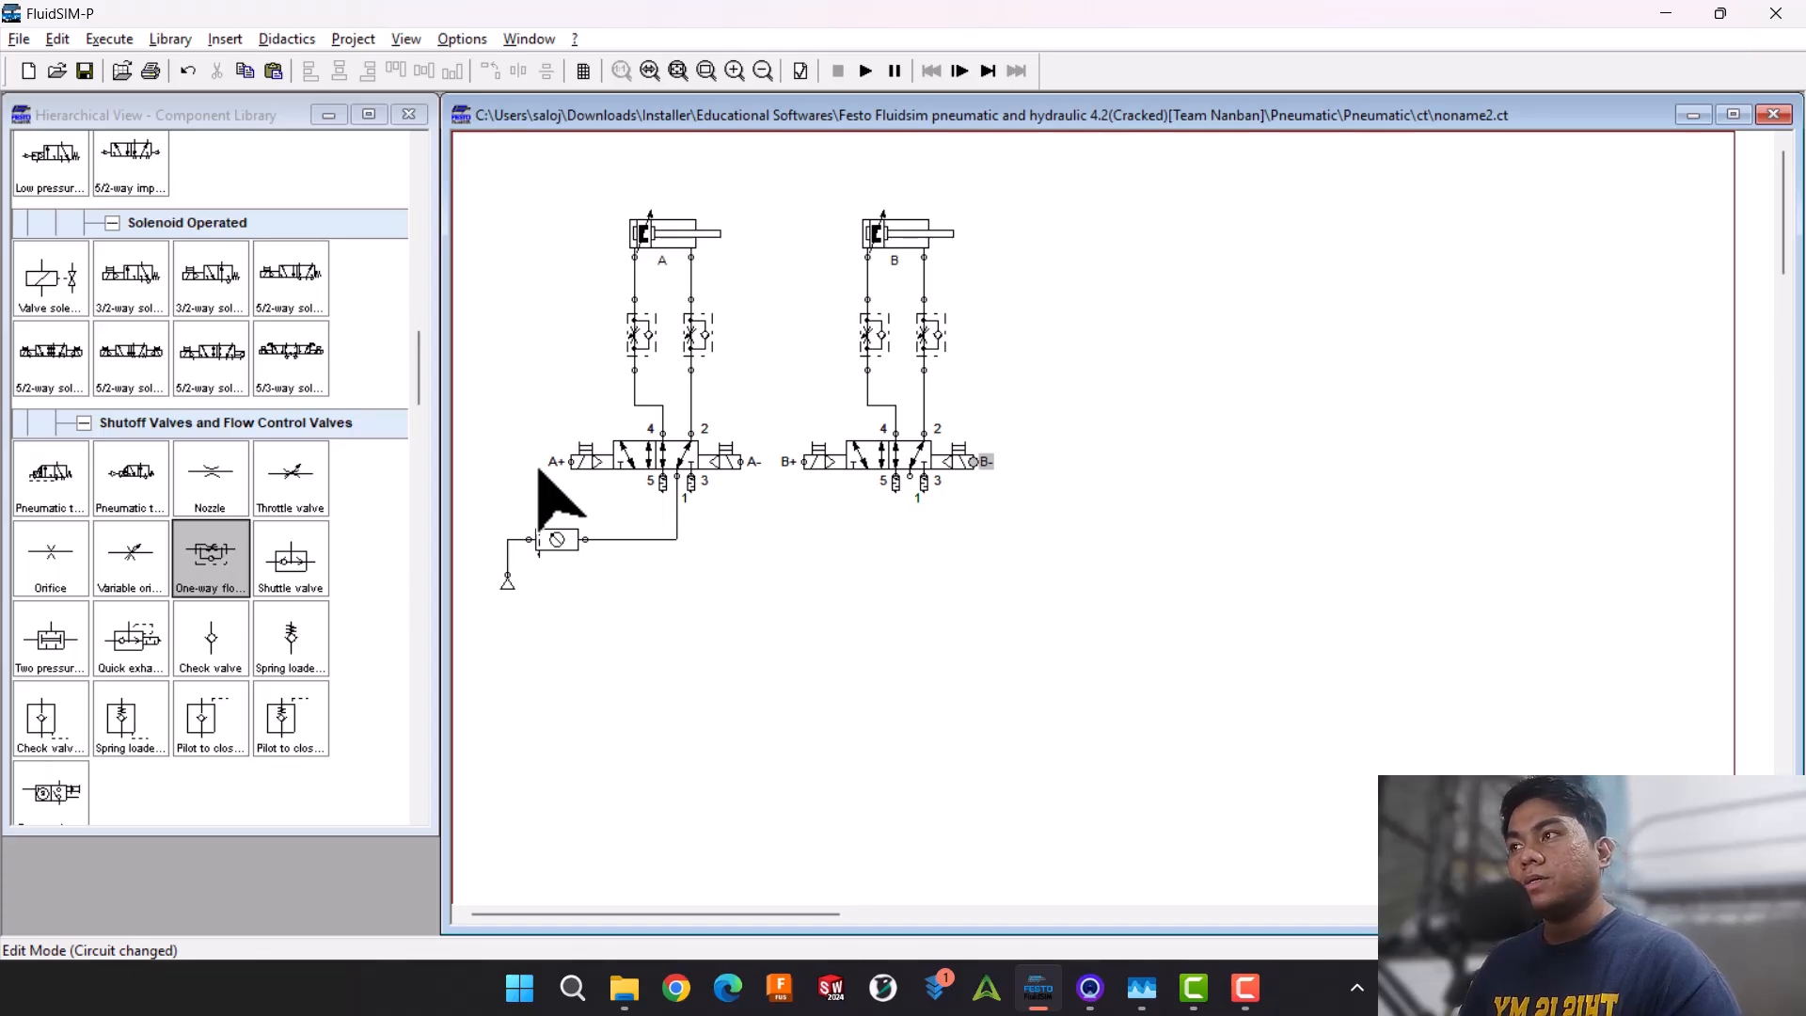
- Try the label 1A on the first cylinder and check the second cylinder's configuration without changing it
double_click(662, 237)
double_click(1073, 564)
type("1")
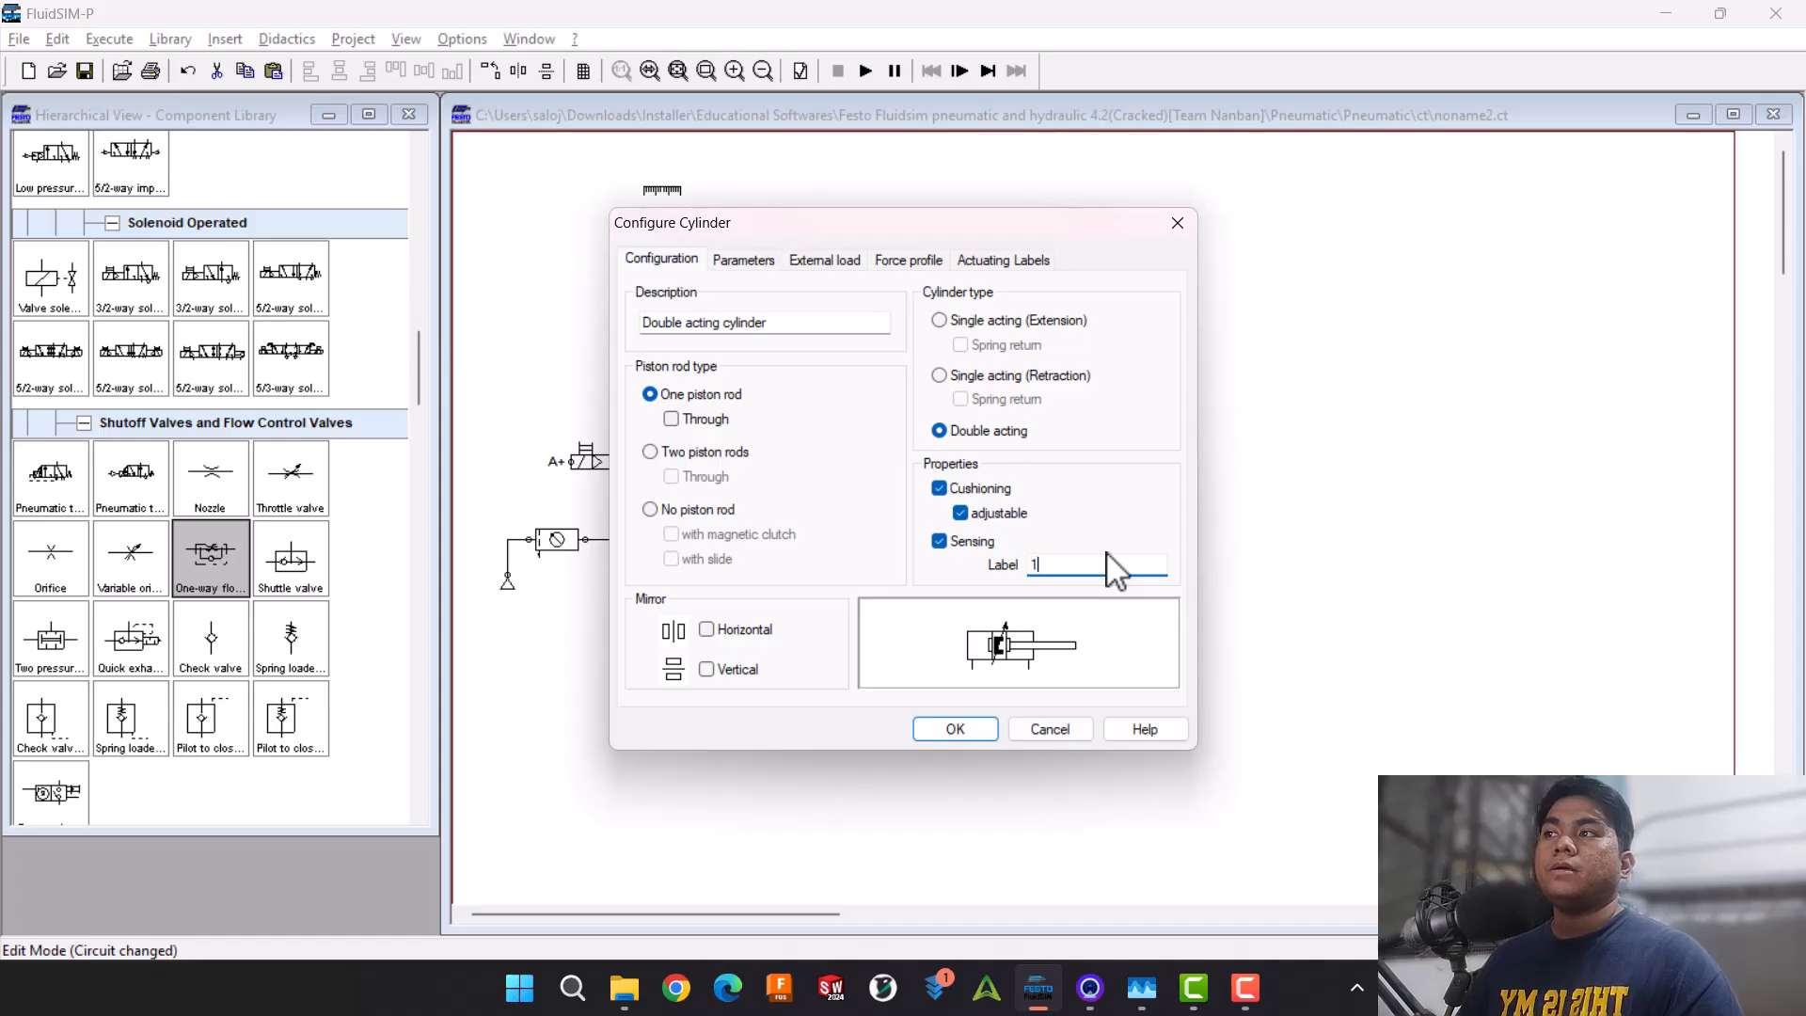
type("a")
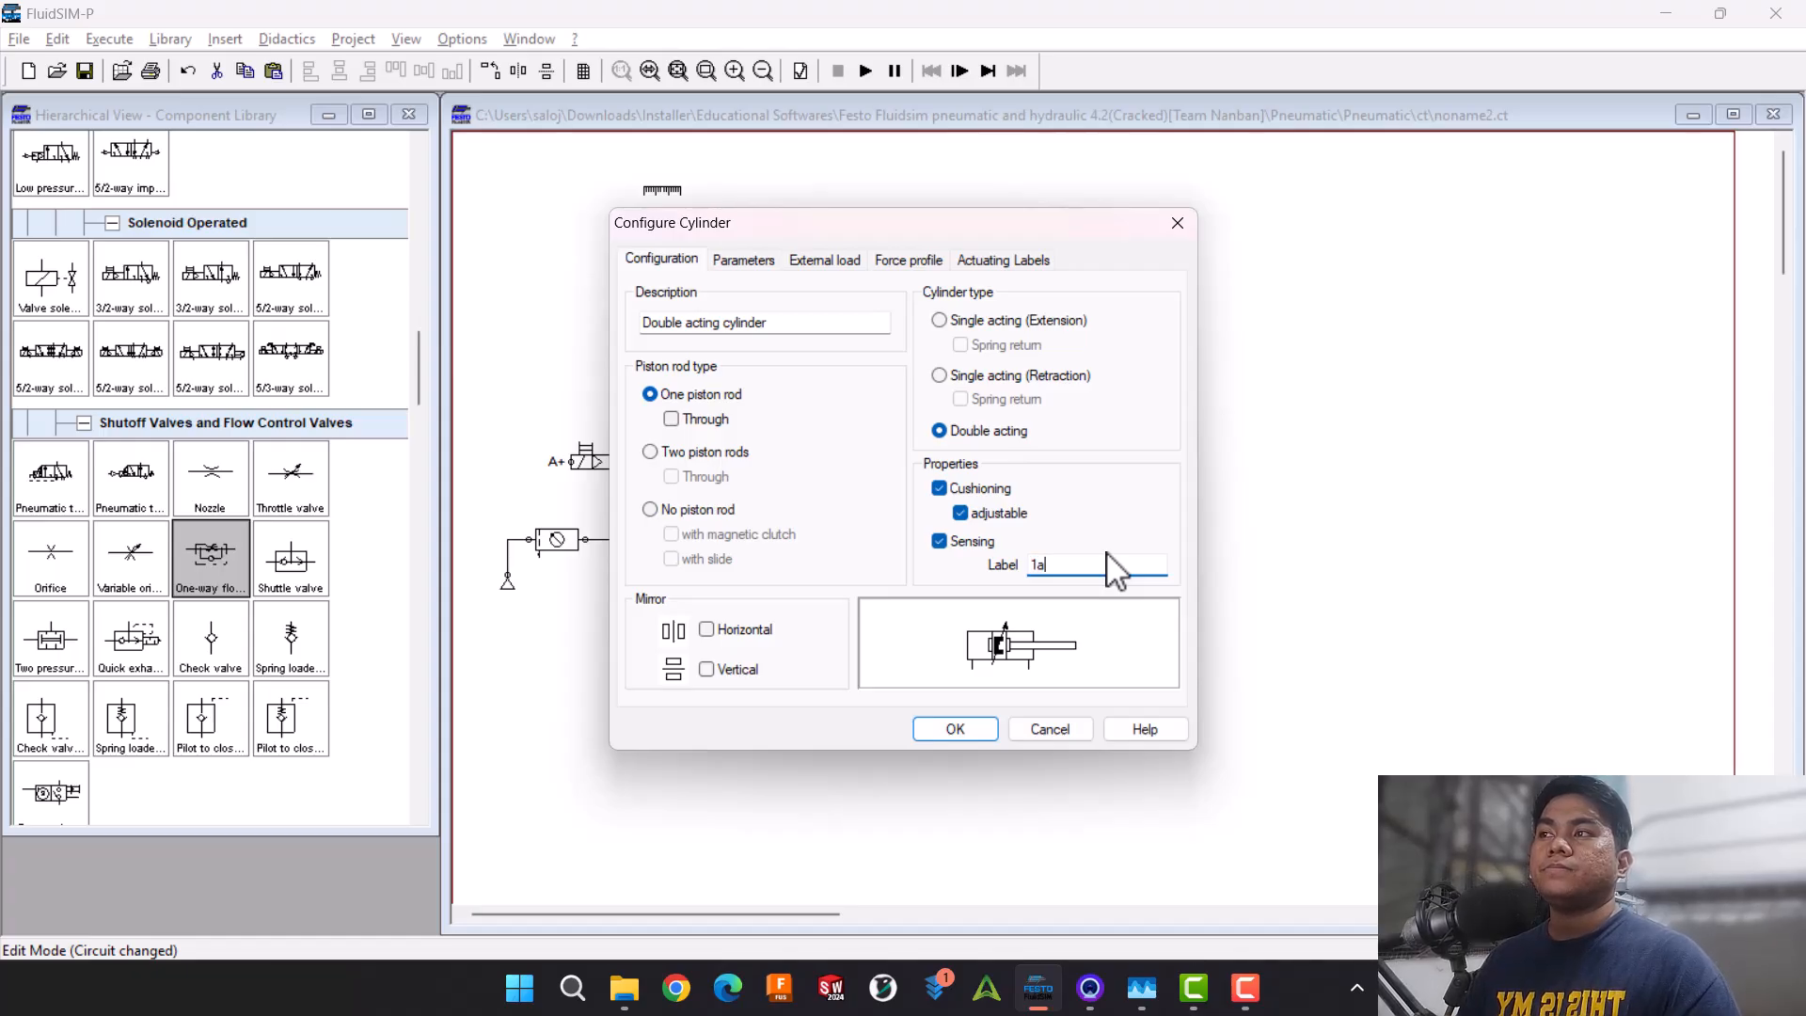
key("Return")
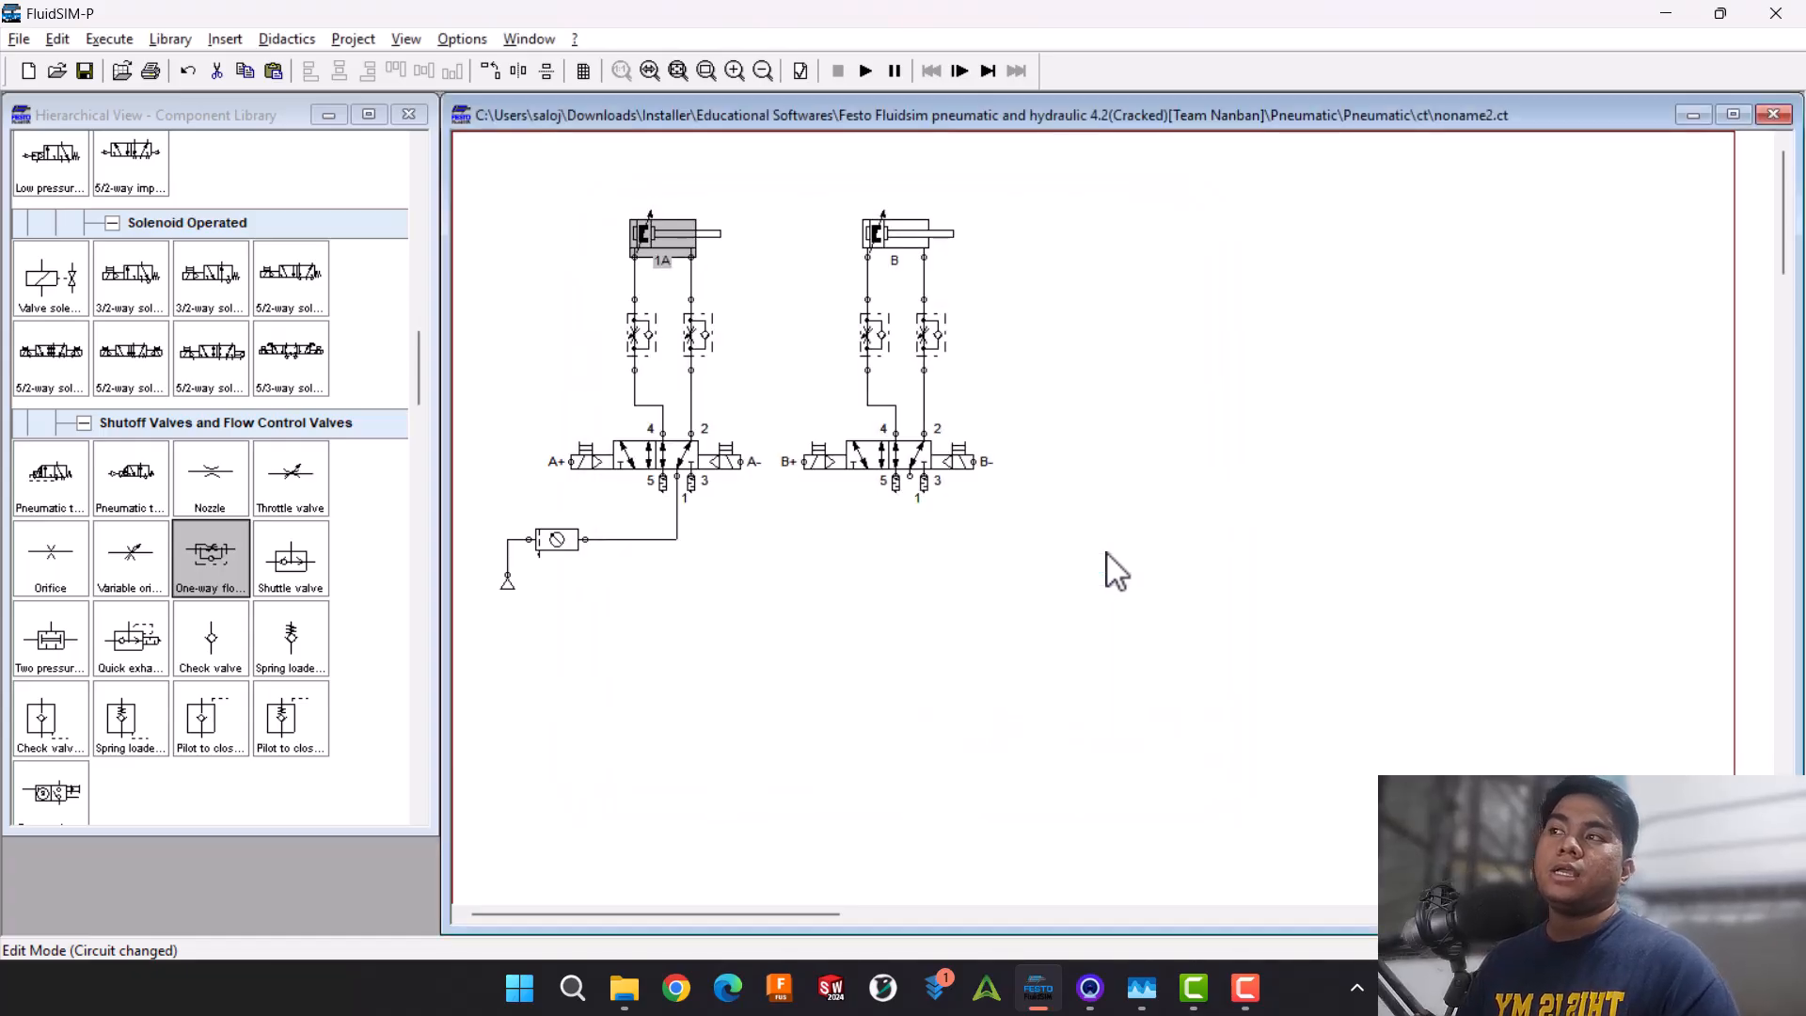
double_click(896, 256)
left_click(1177, 223)
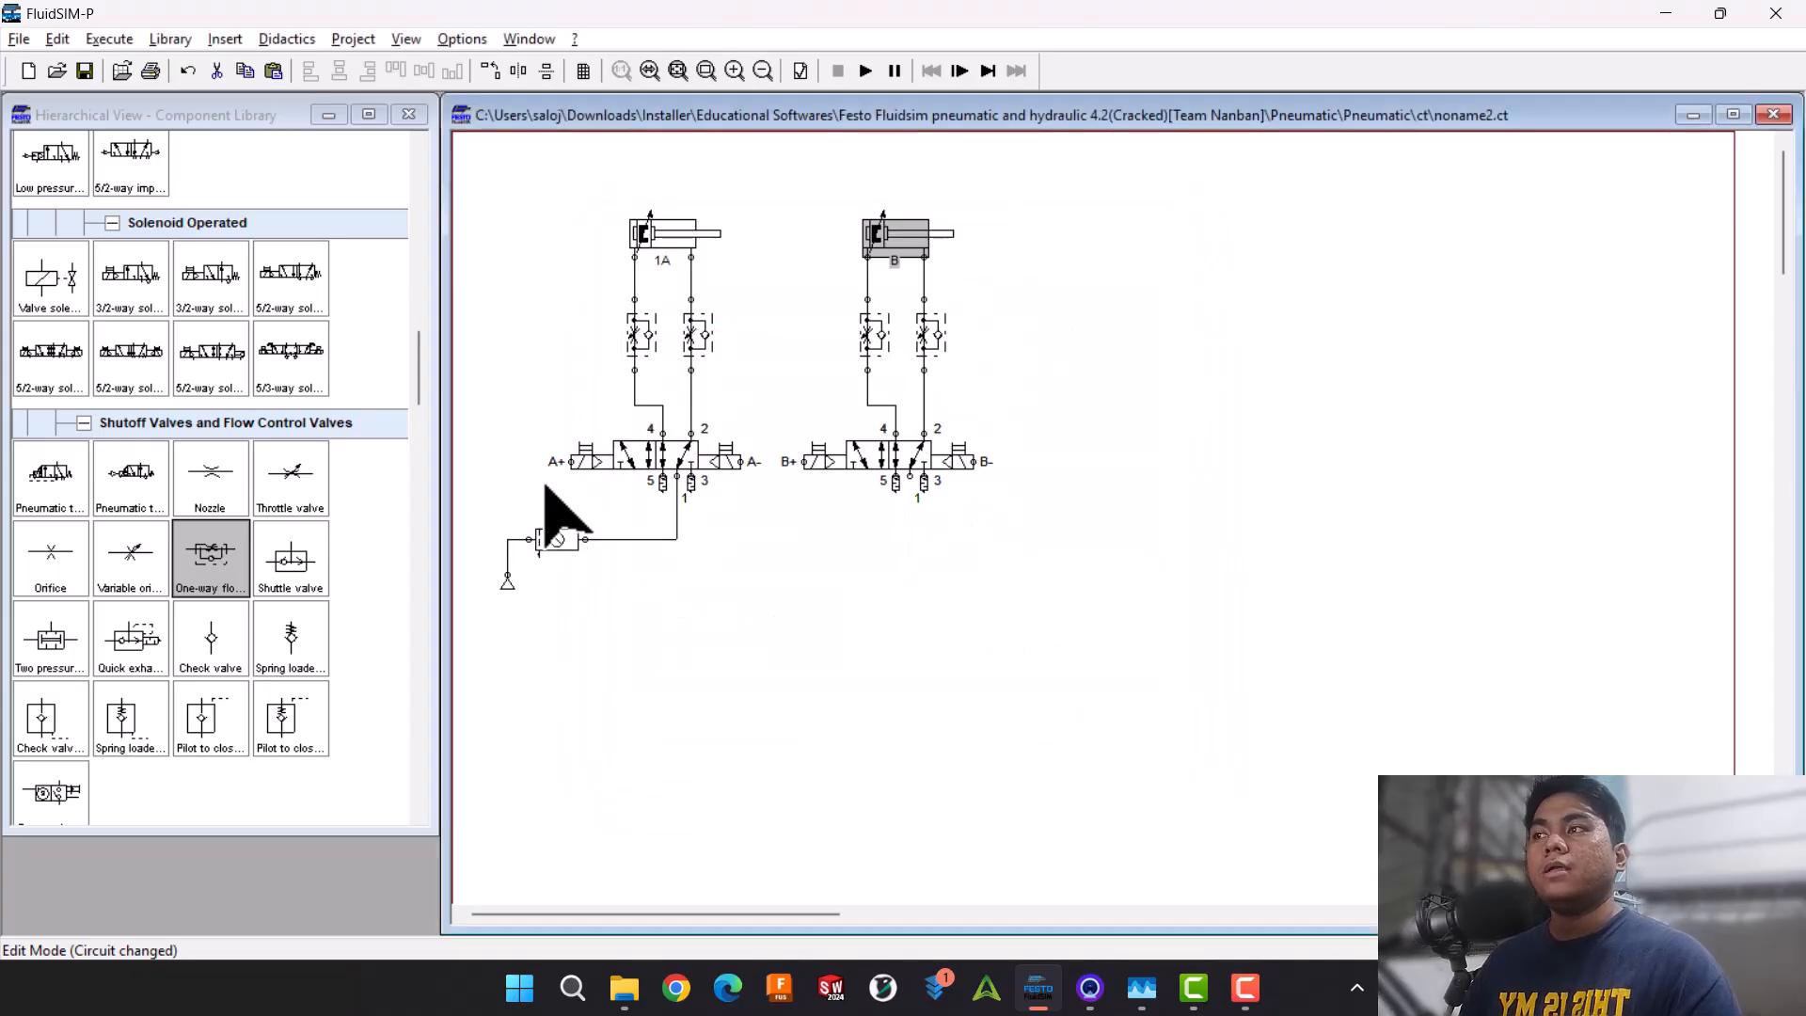
- Try the label 1M1 on the first valve's left solenoid, and undo both the solenoid and cylinder relabeling
double_click(569, 463)
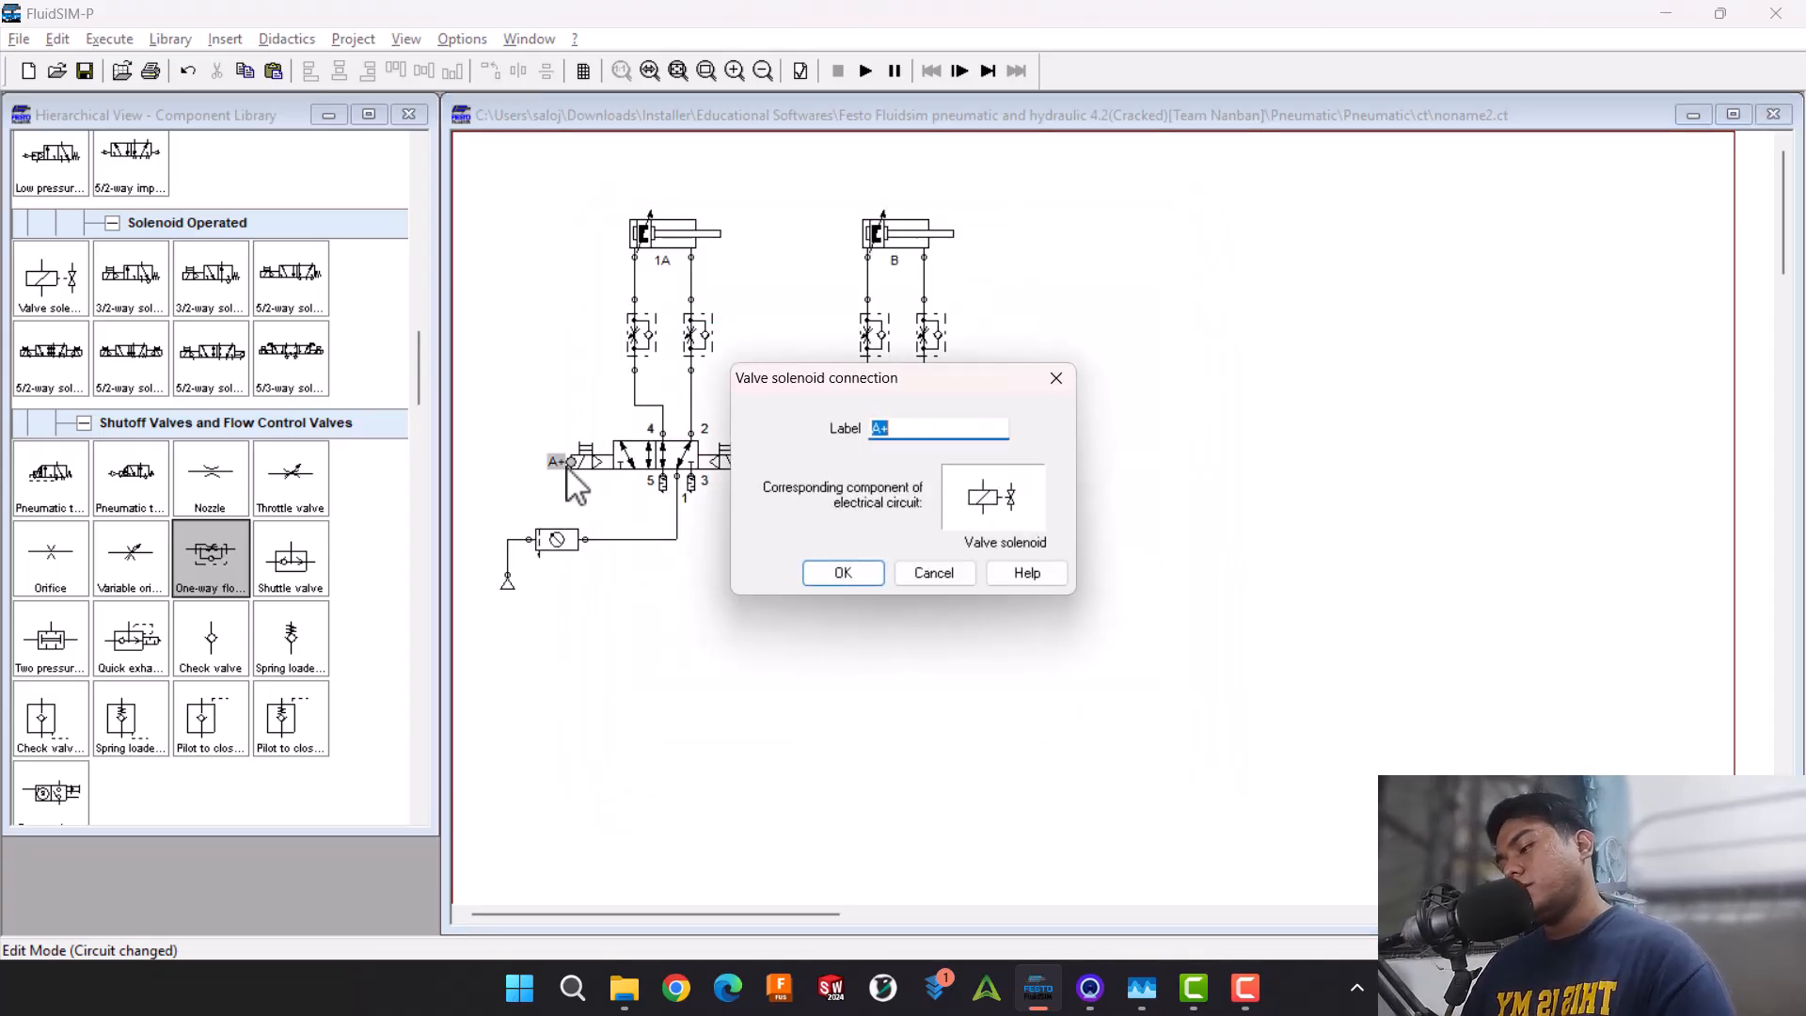
key("BackSpace")
type("1M")
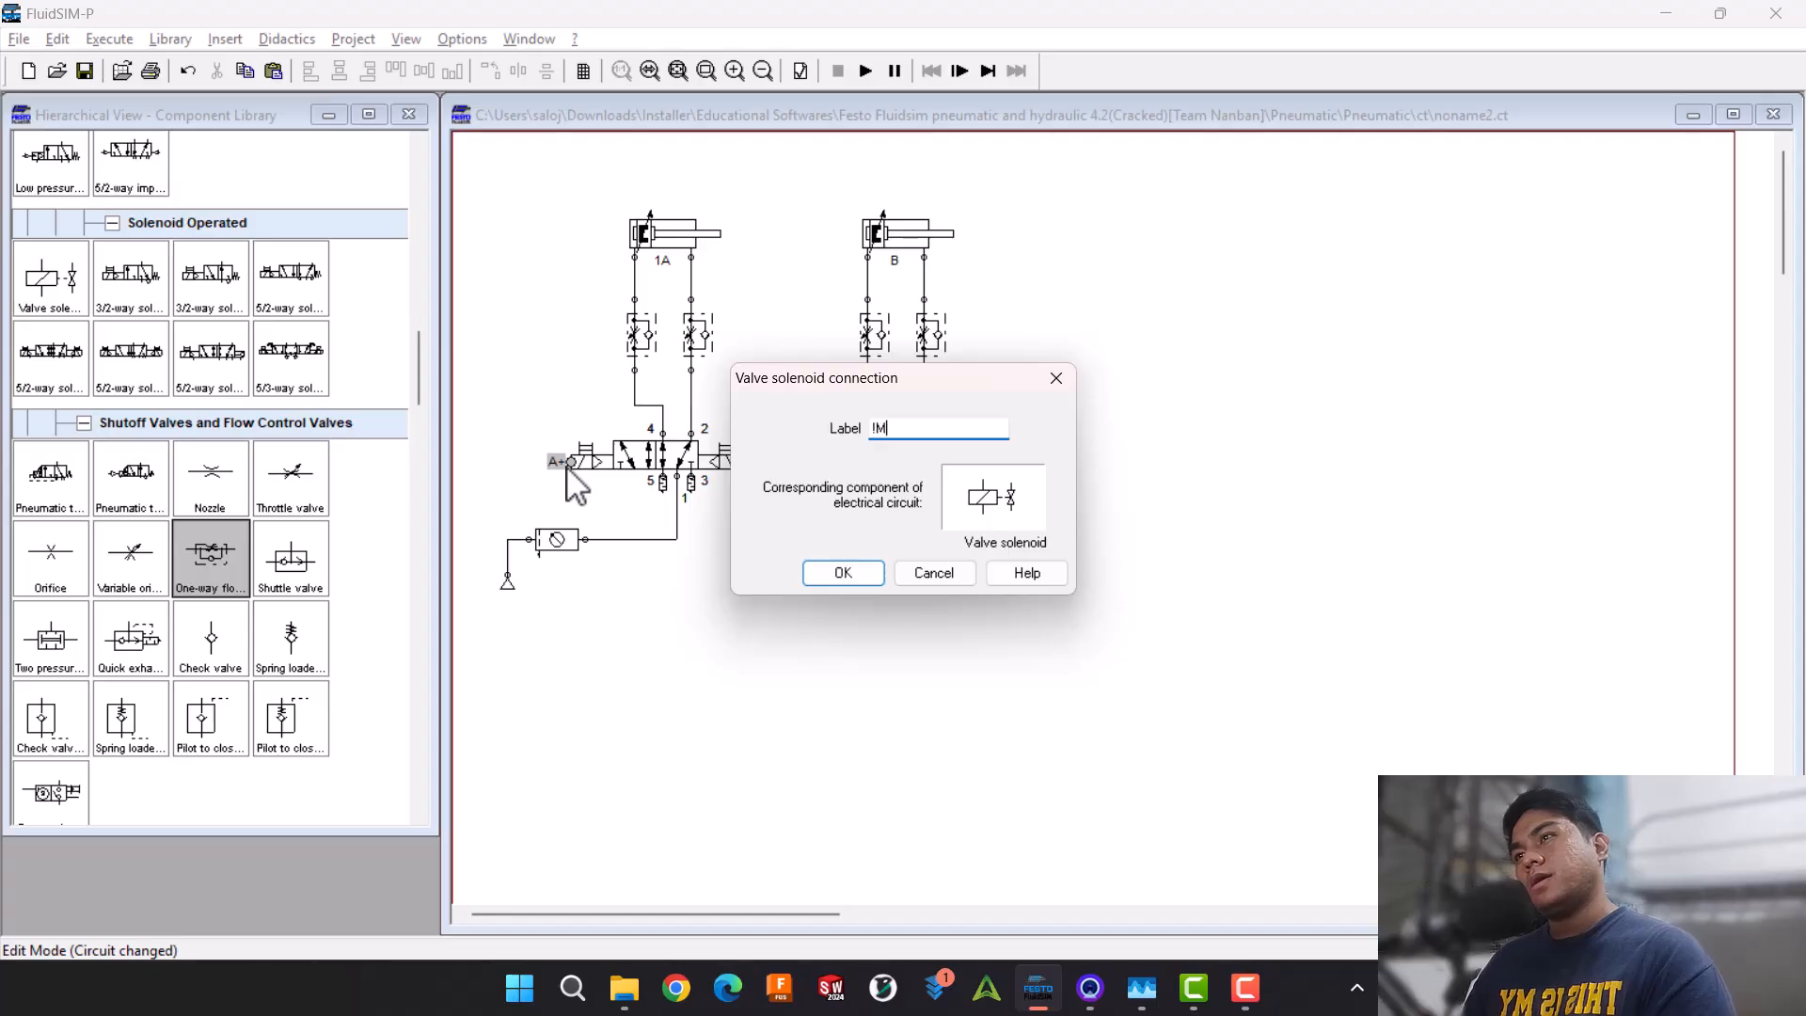
type("1")
key("Return")
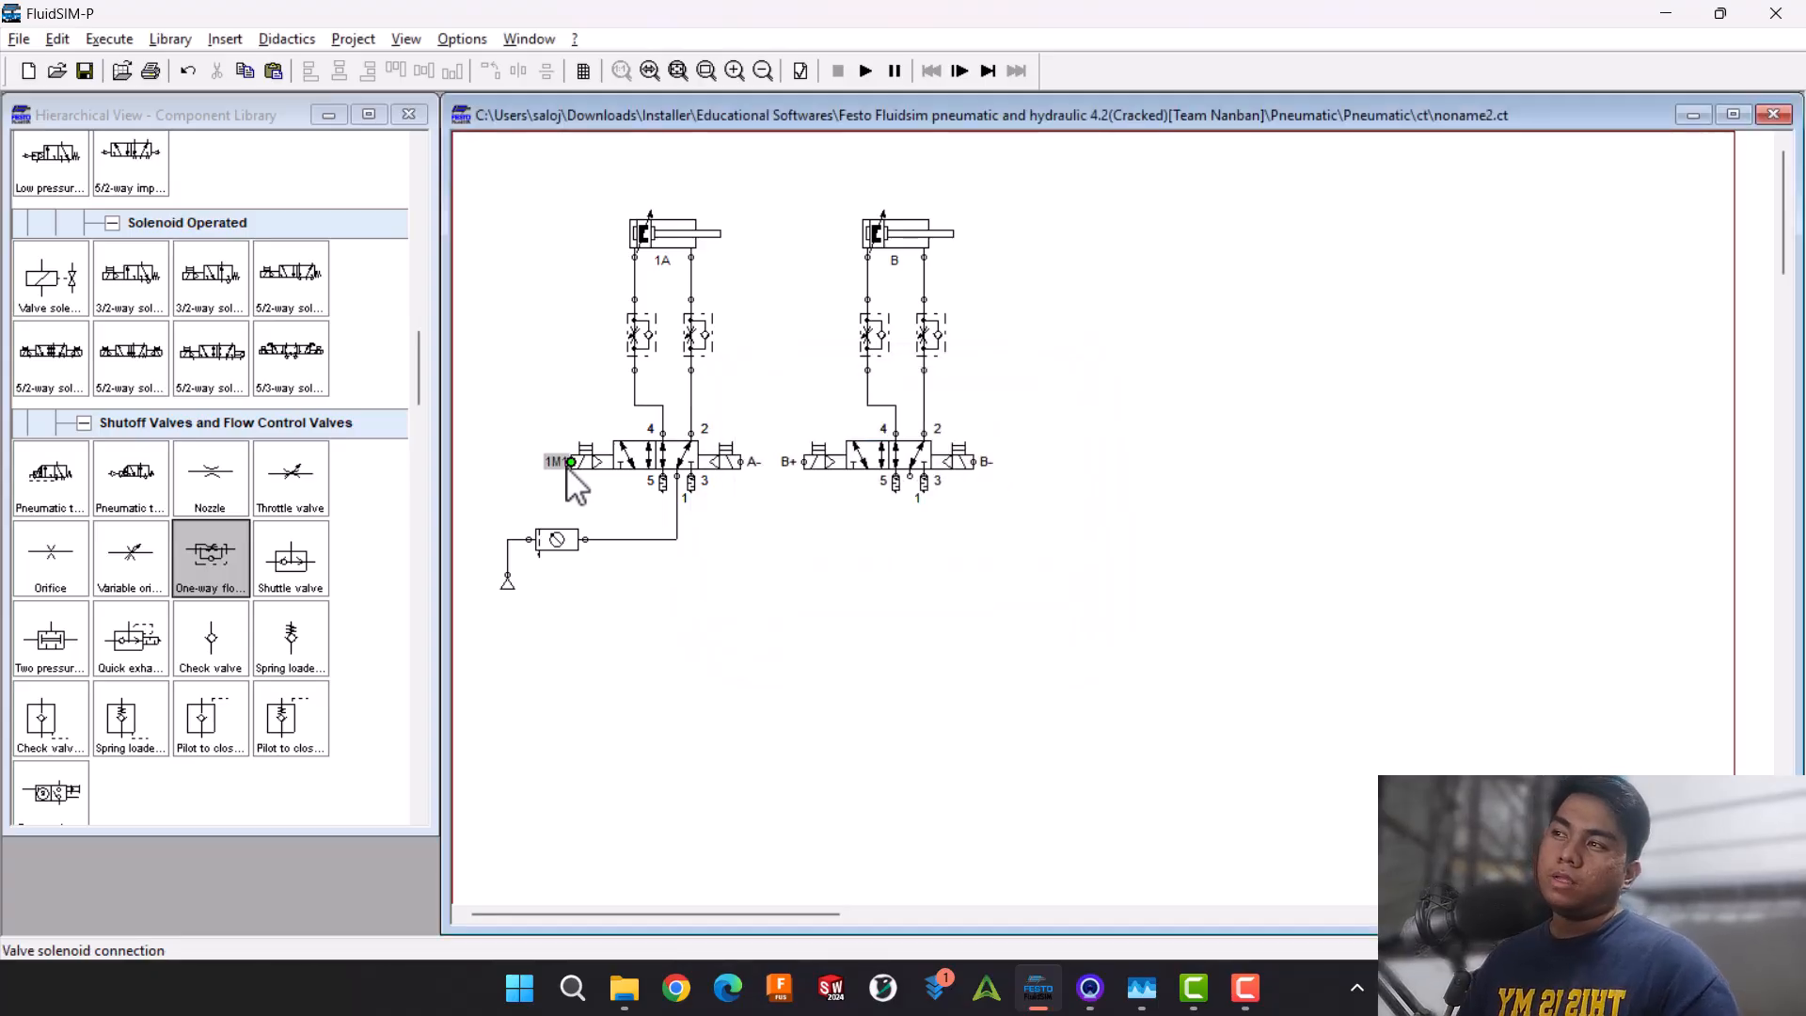
left_click(188, 71)
left_click(188, 70)
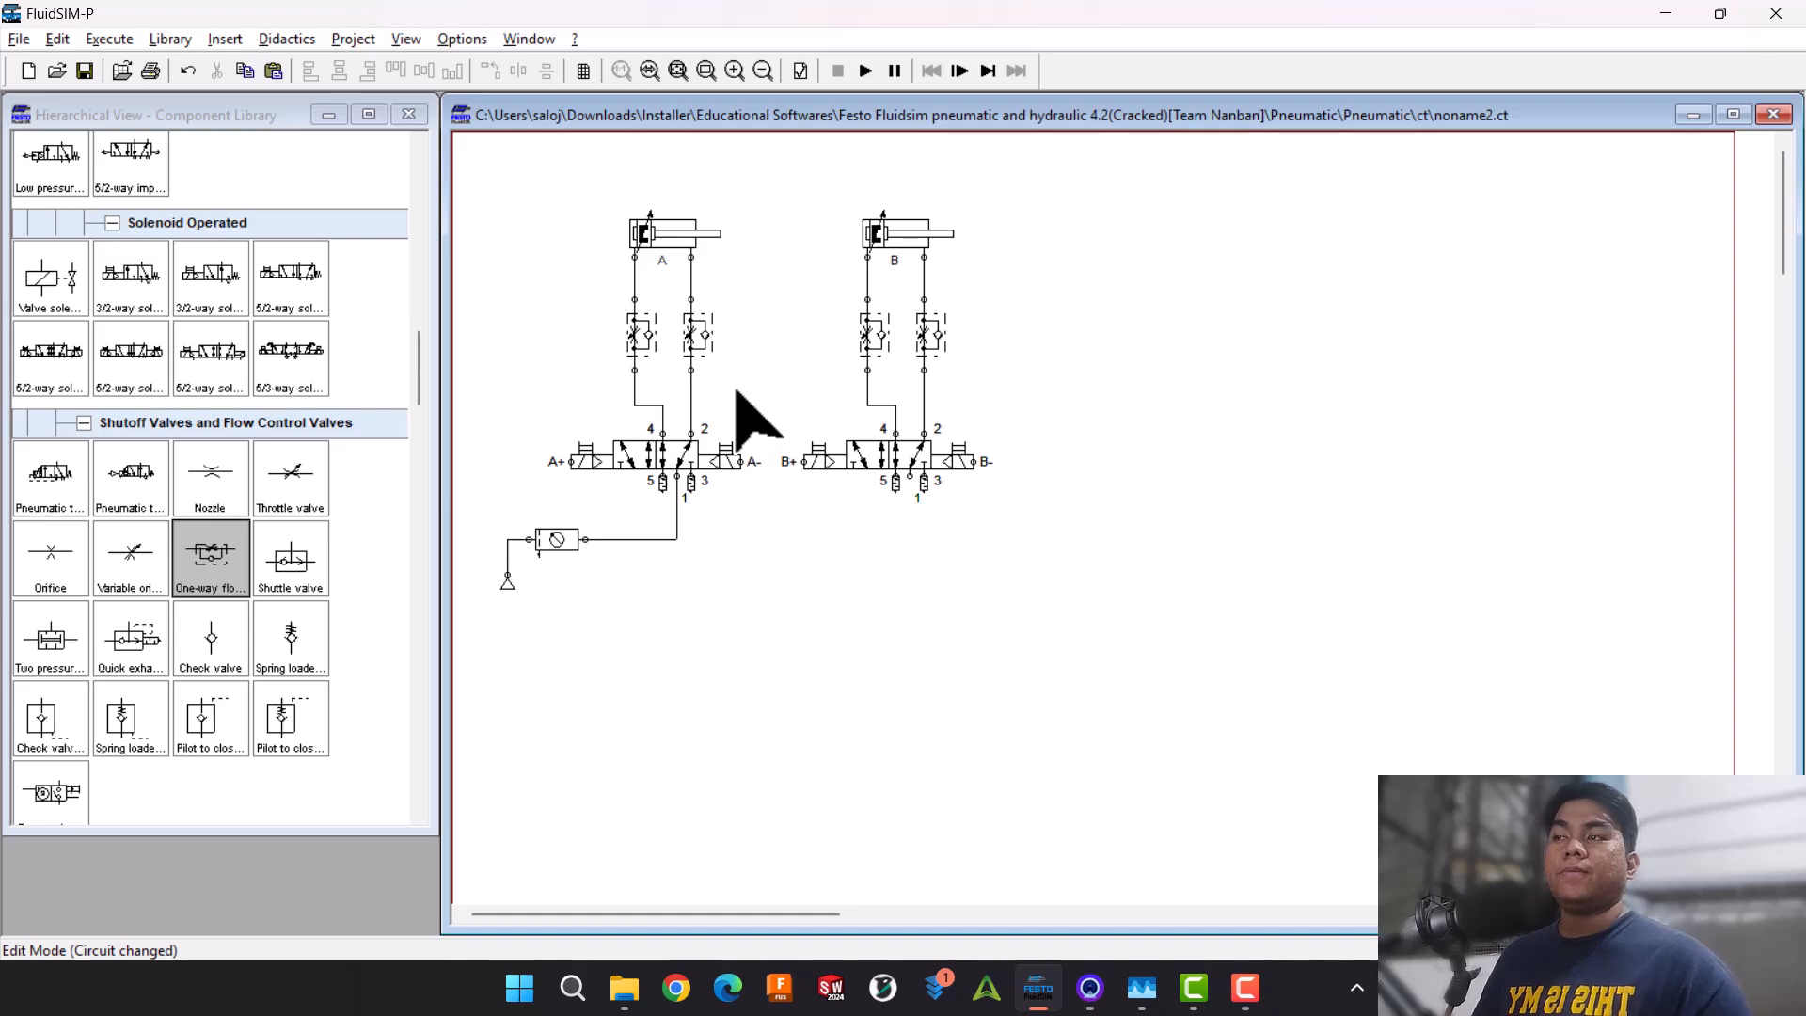
- Connect port 1 of cylinder B's valve to the air supply line below cylinder A's valve
left_click_drag(910, 476, 677, 539)
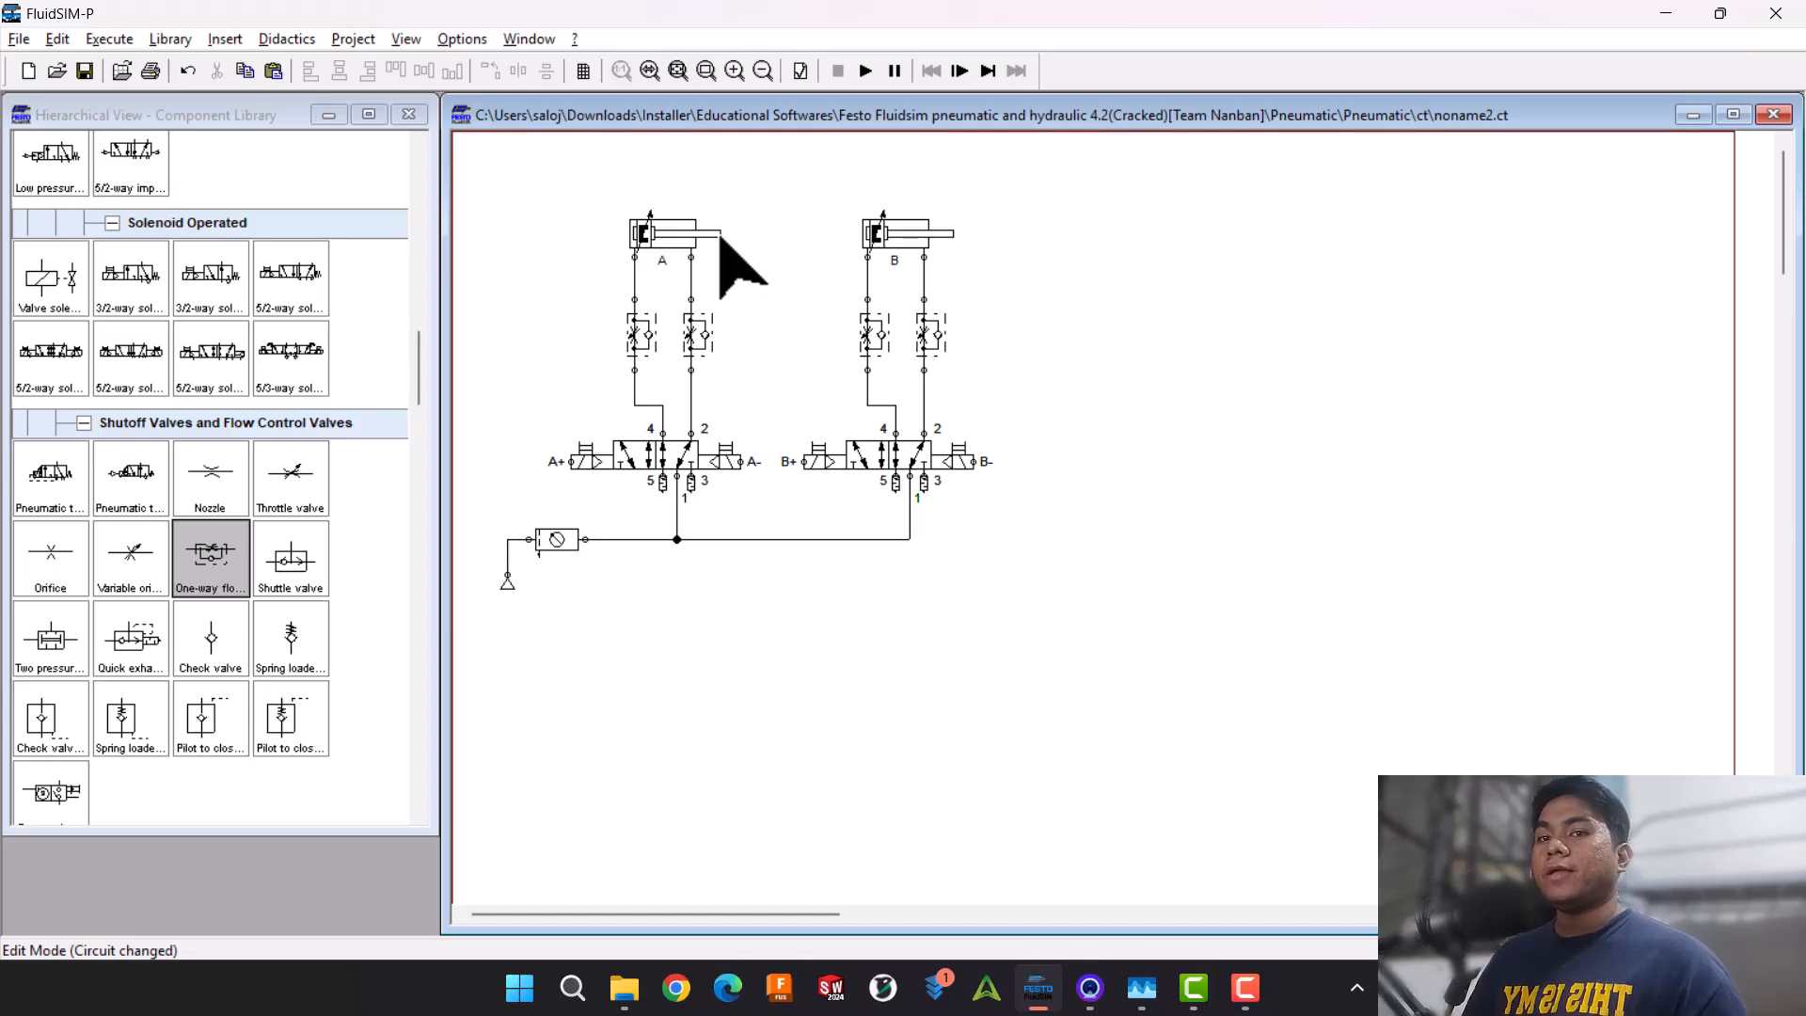
- Add the actuating label a0 to cylinder A with begin and end positions of 0 mm
double_click(665, 235)
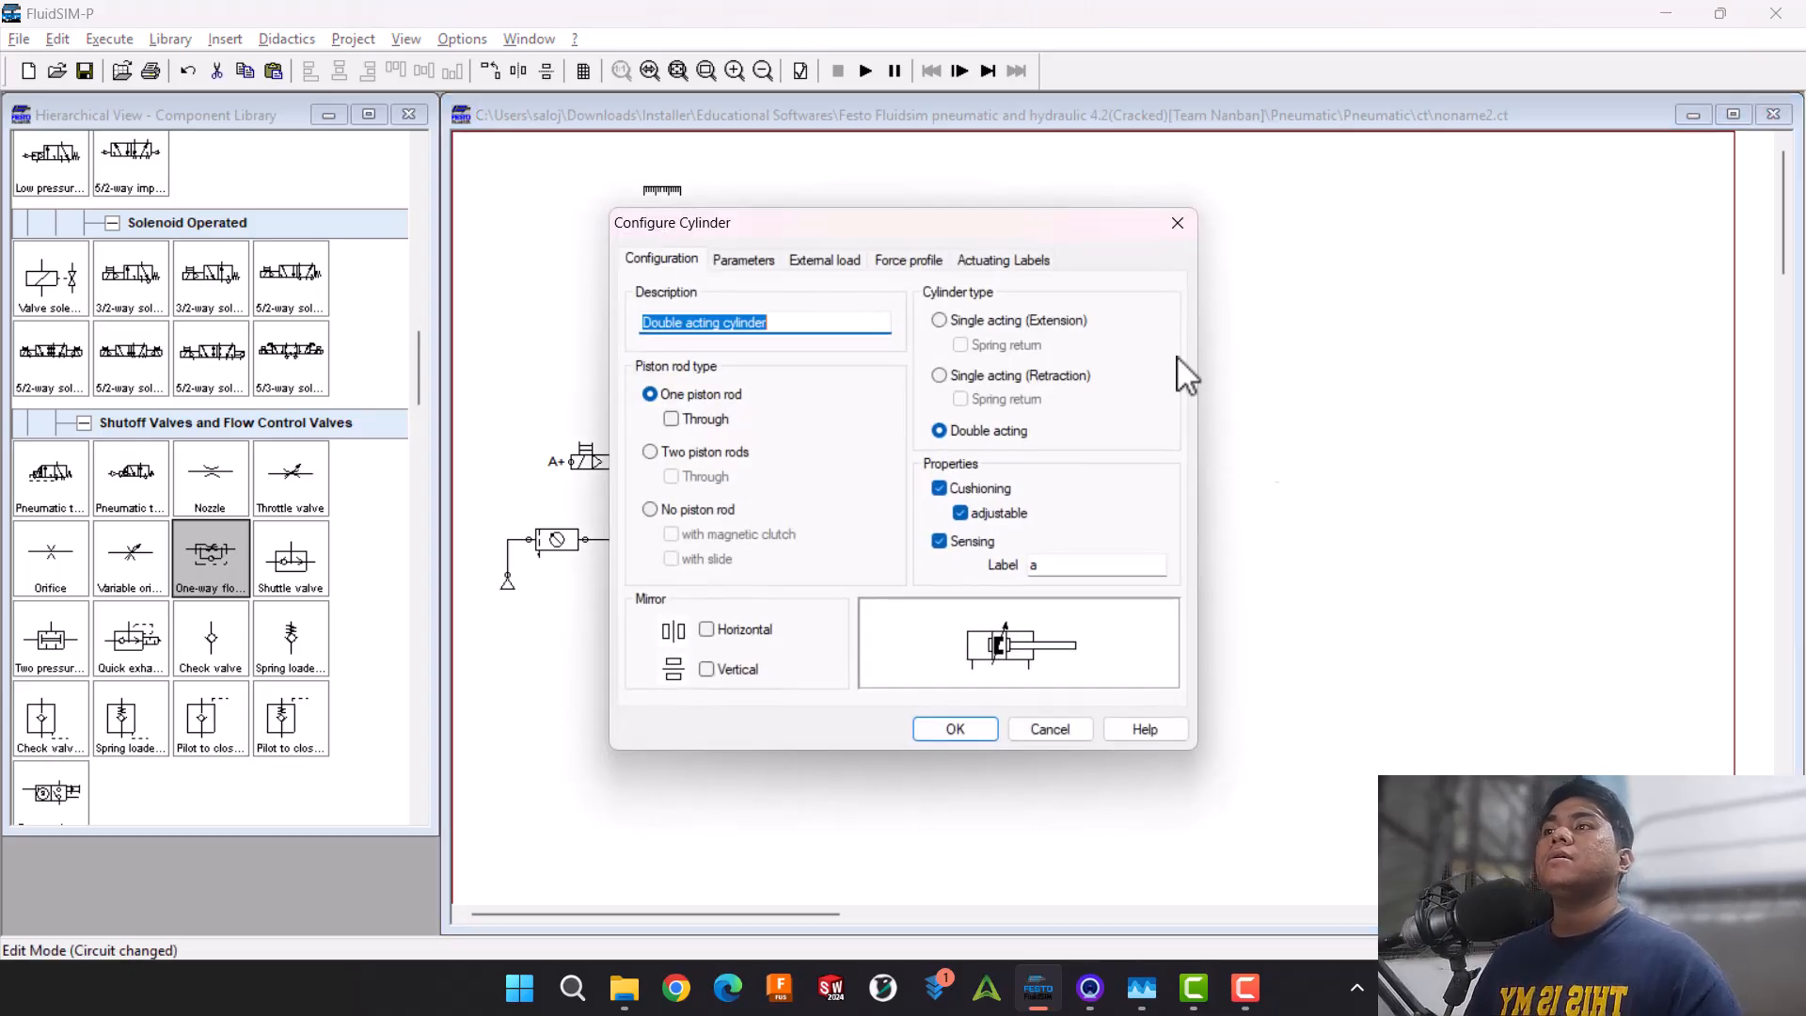
left_click(1039, 270)
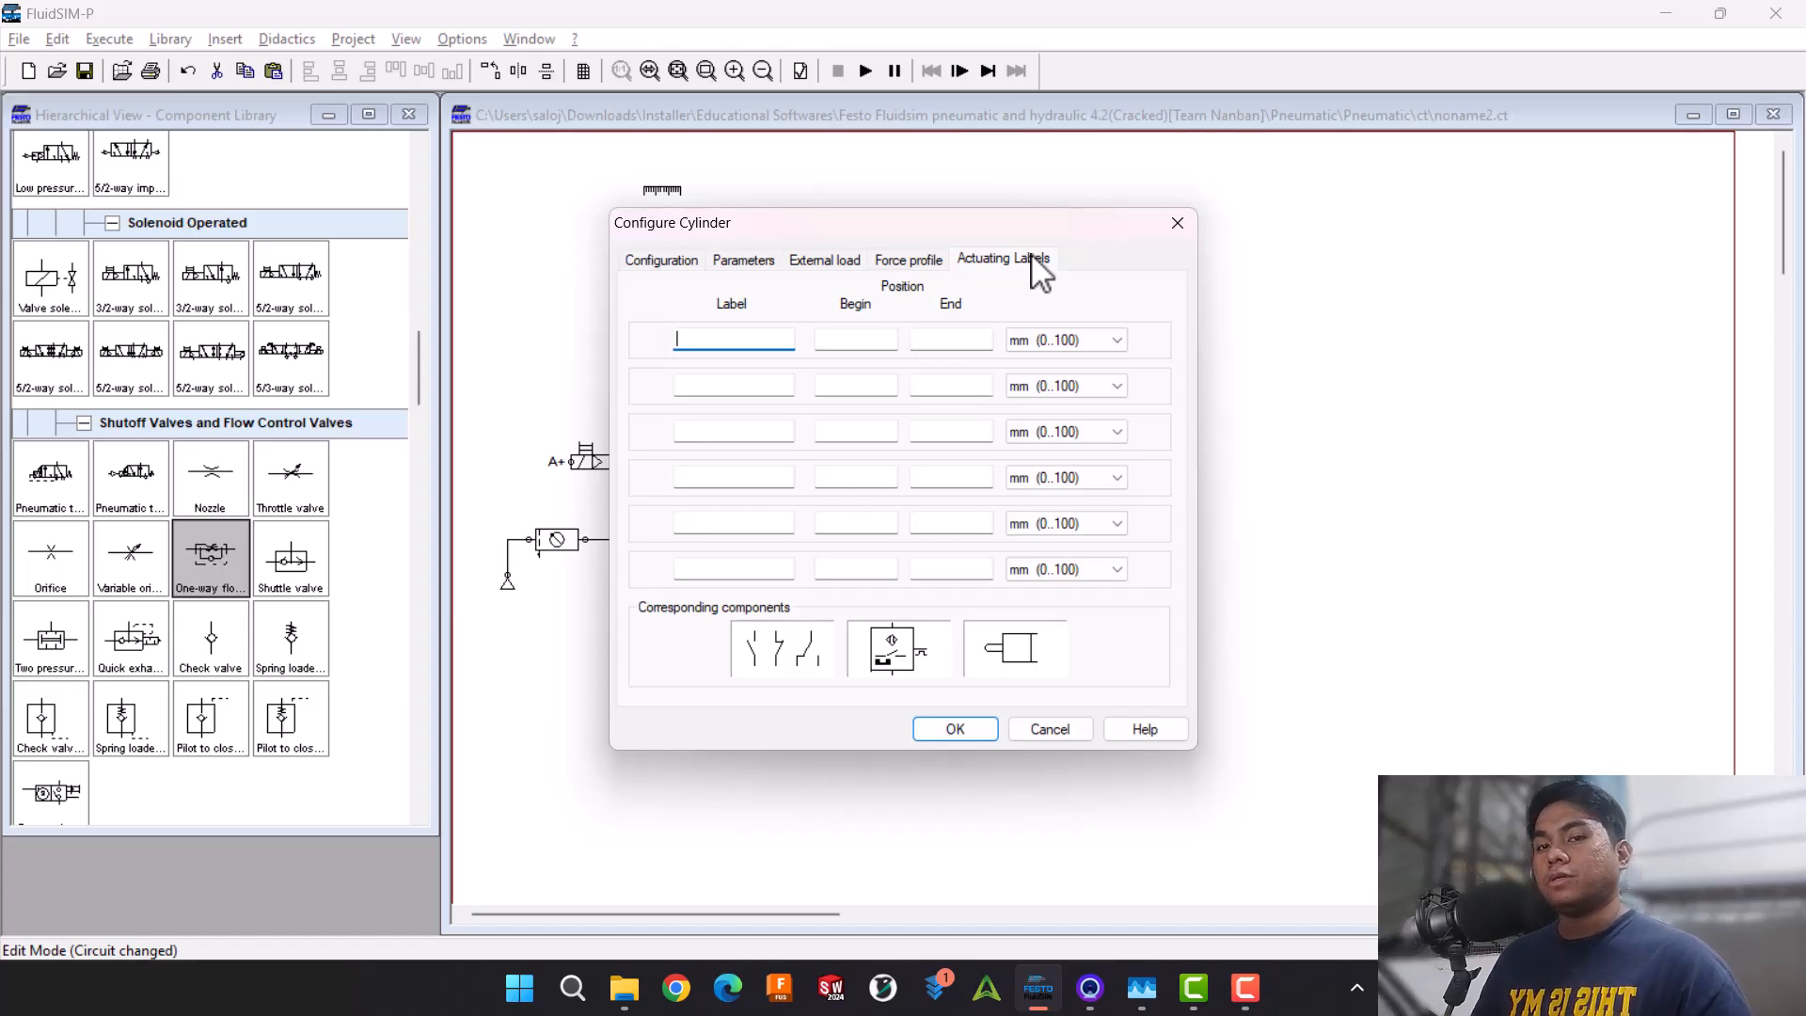
type("a")
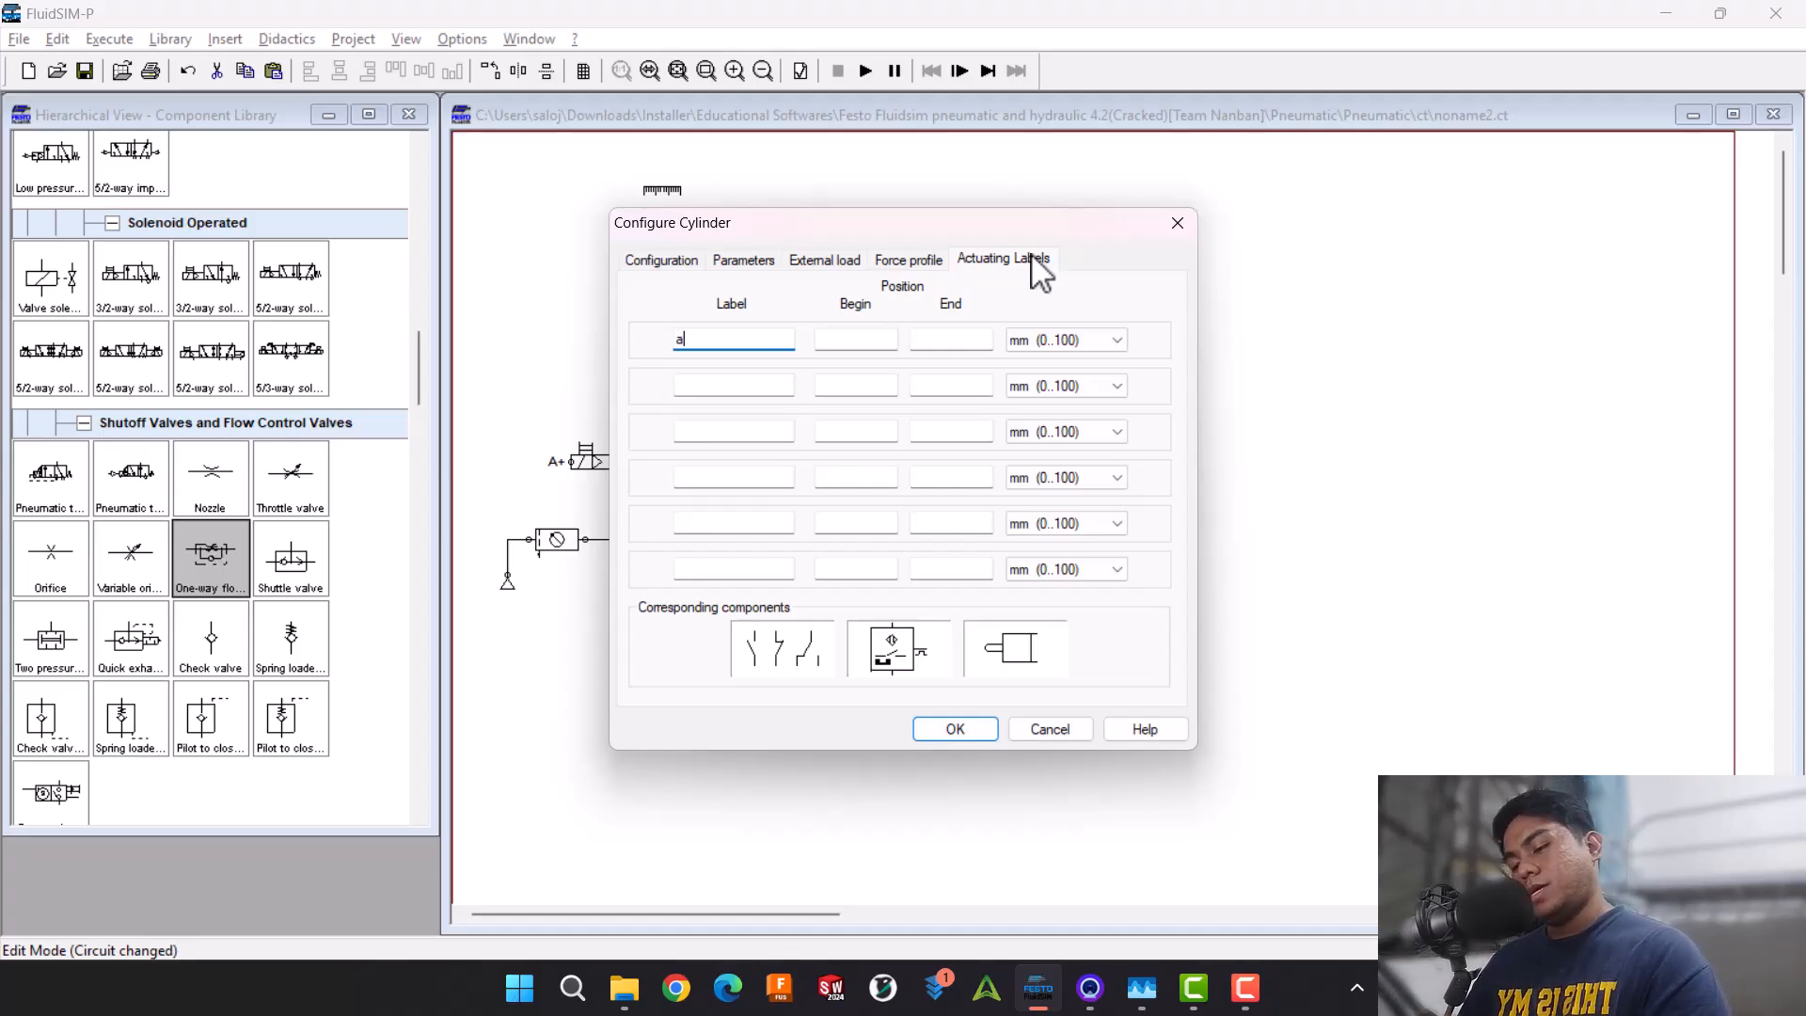
type("1")
key("BackSpace")
type("0")
key("Tab")
type("0")
key("Tab")
type("0")
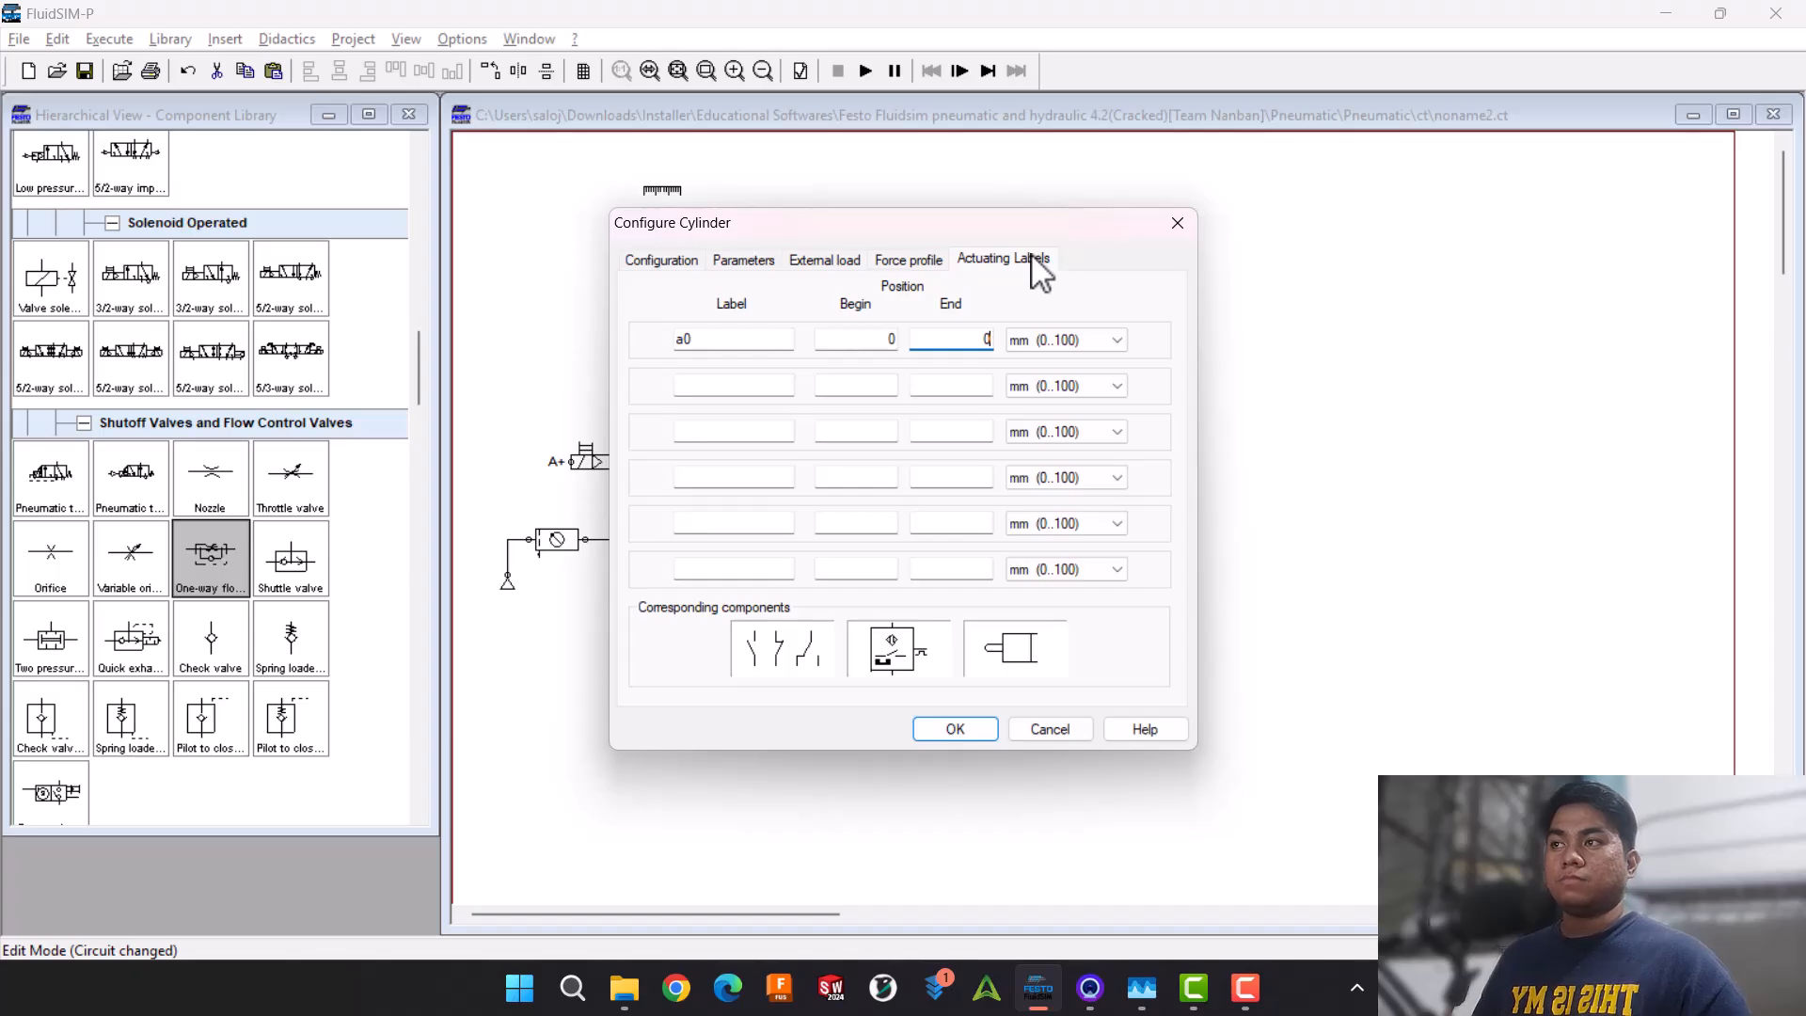
- Add a second actuating label A1 to cylinder A with begin and end positions of 100 mm
left_click(771, 384)
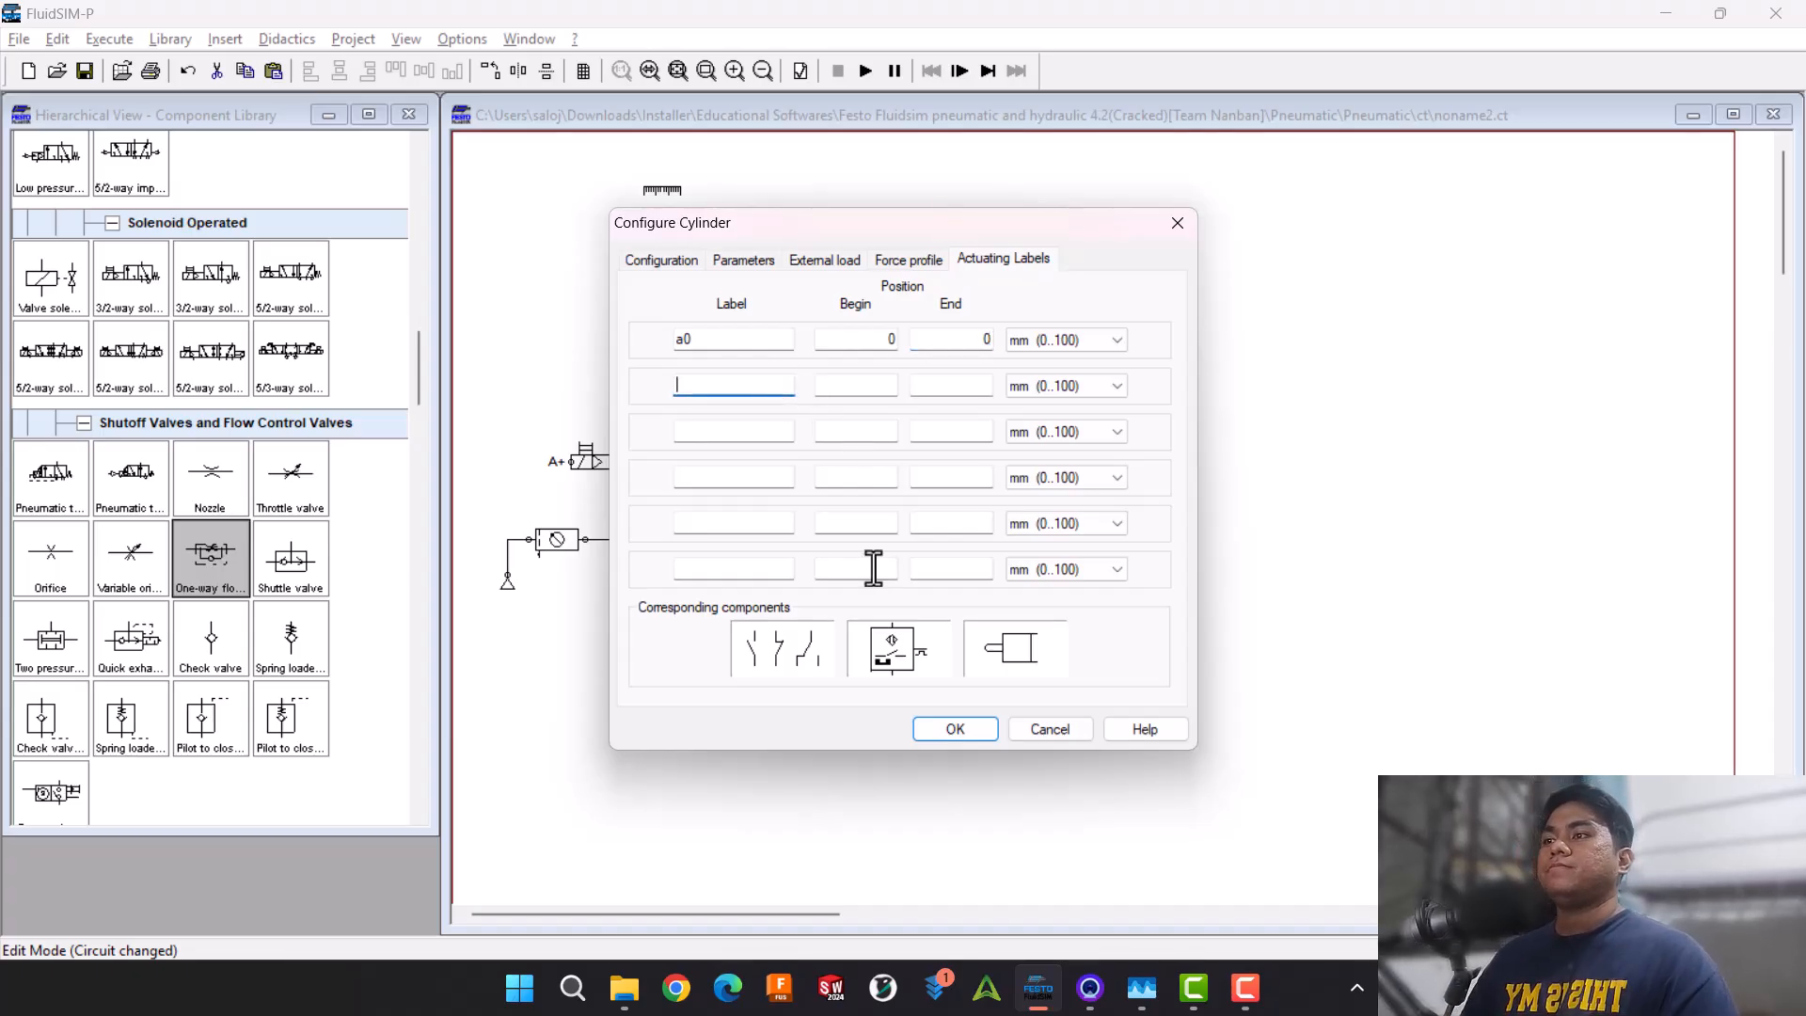
type("A1")
key("Tab")
type("100")
key("Tab")
type("100")
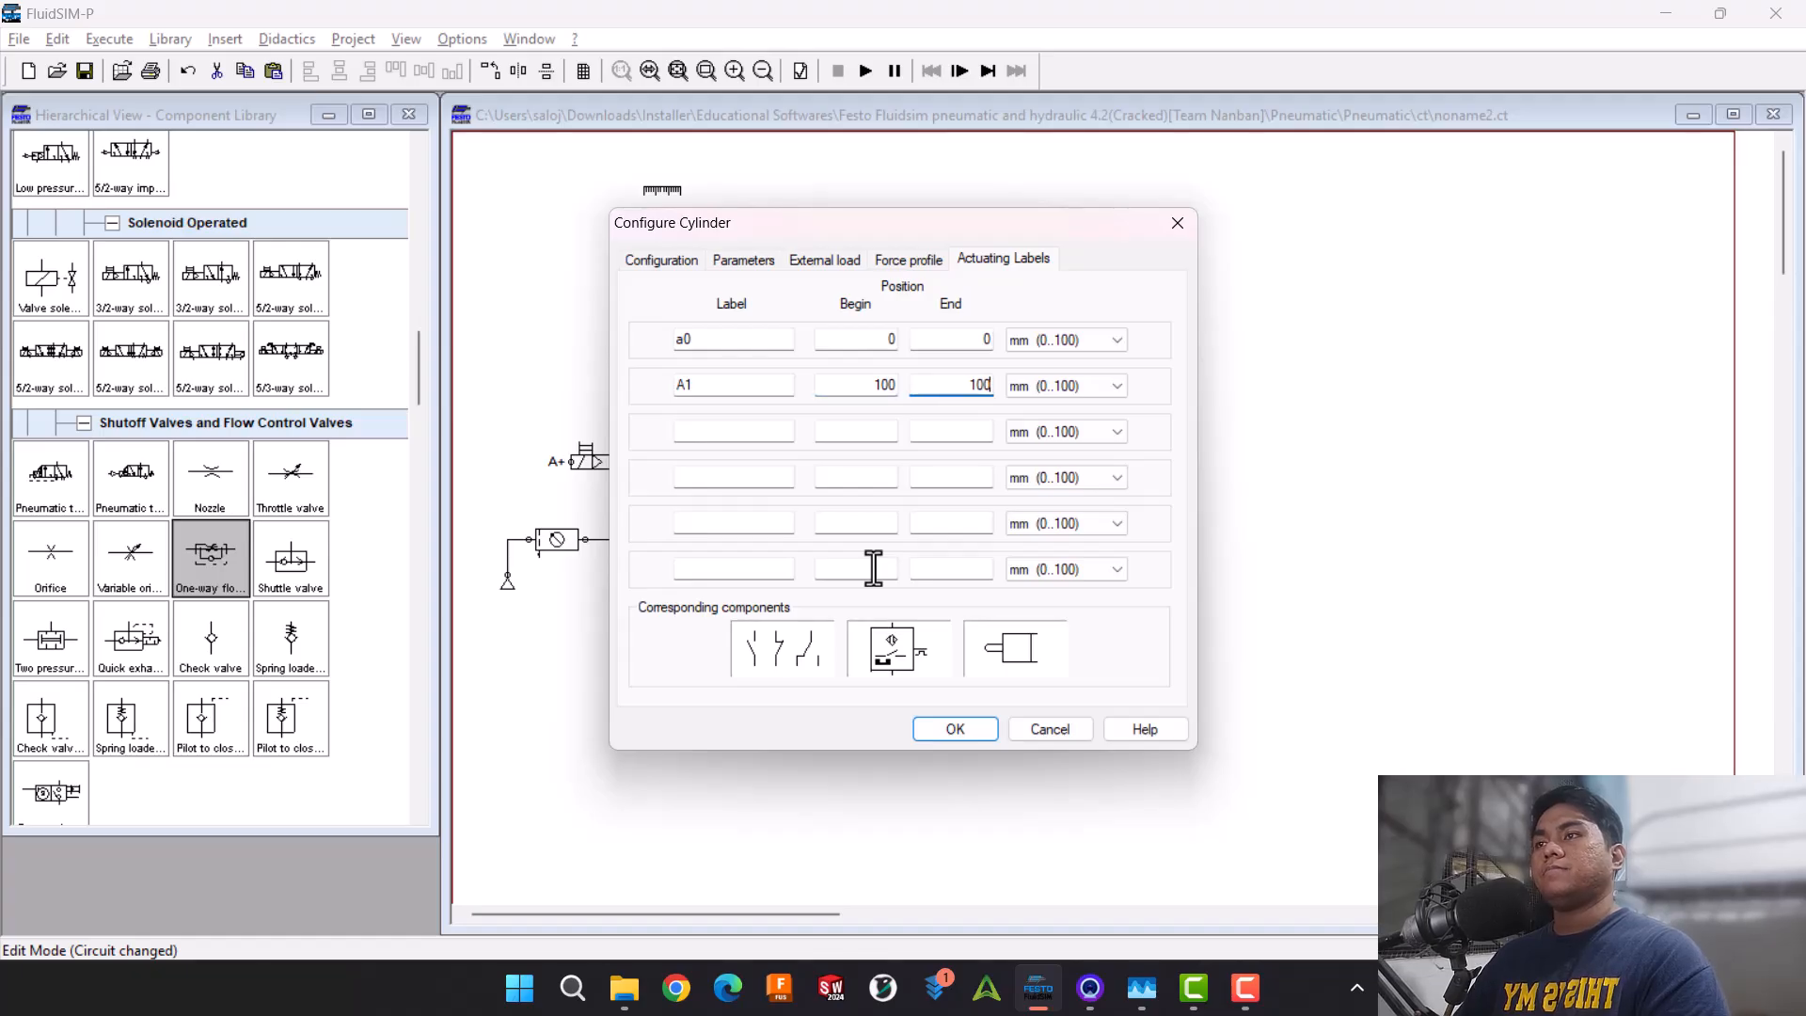
key("Return")
- Add the actuating label b0 to cylinder B with begin and end positions of 0 mm
double_click(898, 241)
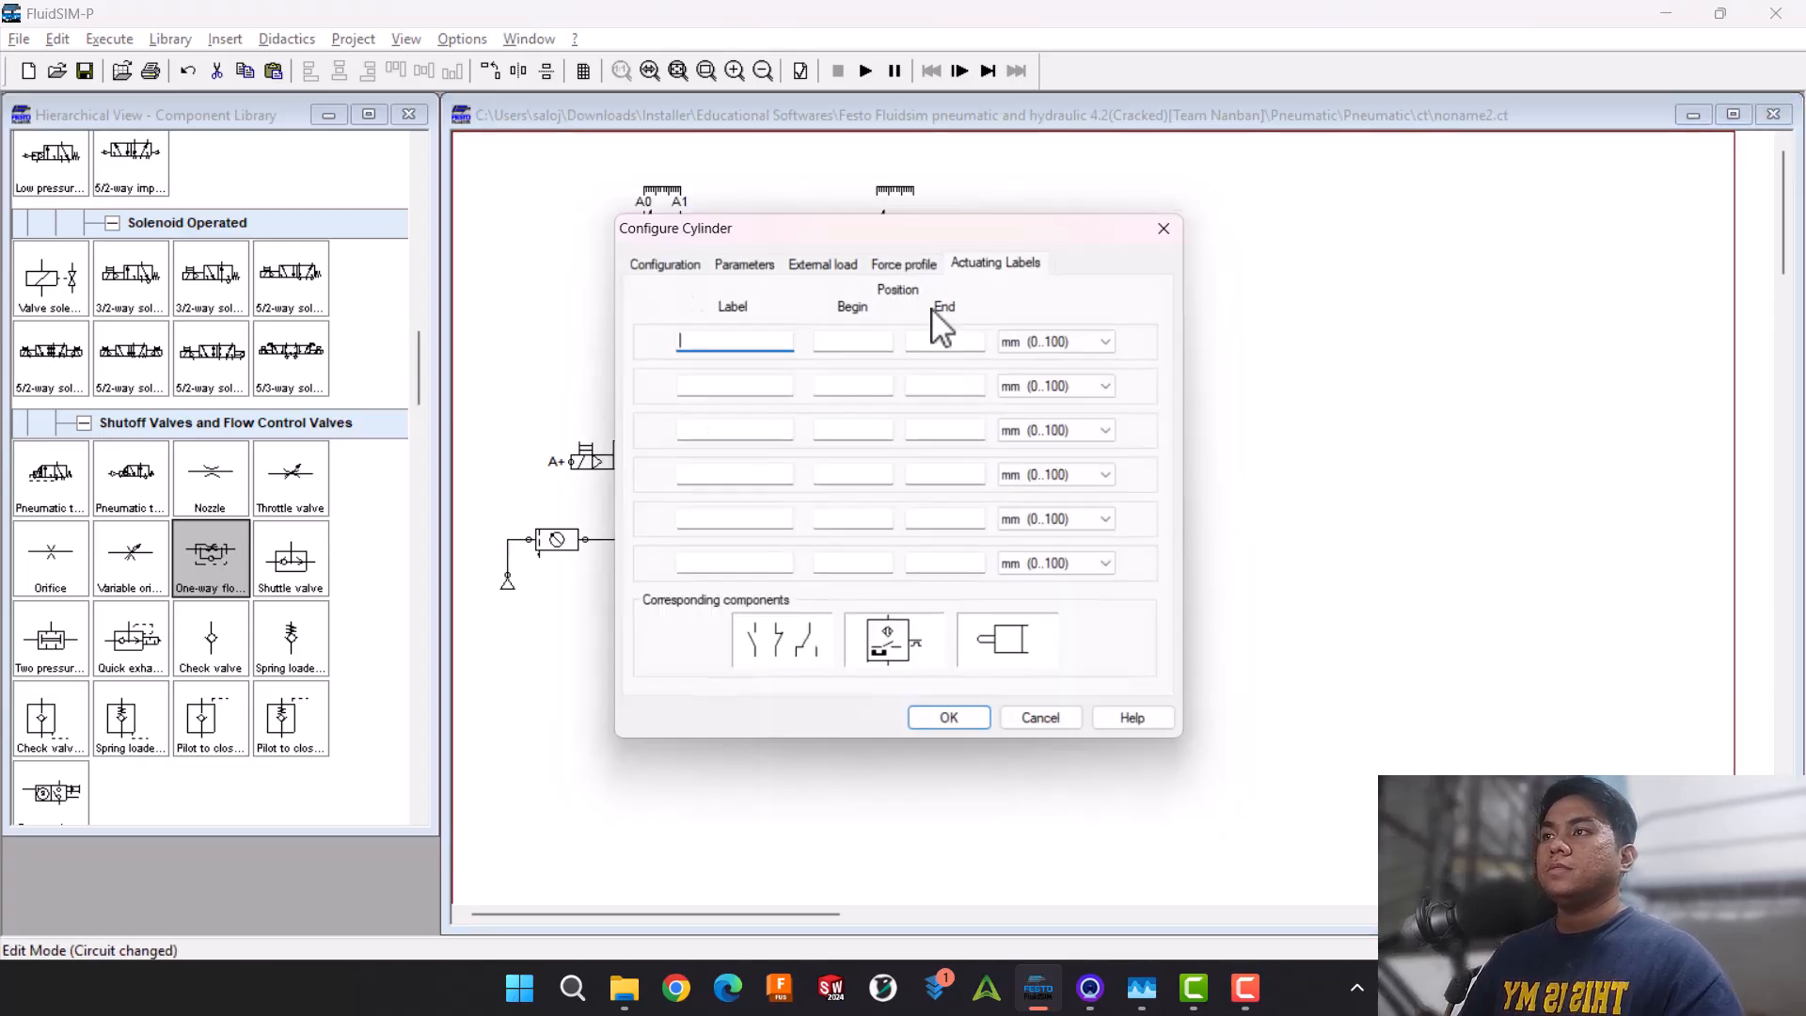
type("b0")
key("Tab")
type("1")
key("BackSpace")
type("0")
key("Tab")
type("0")
- Add a second actuating label B1 to cylinder B with begin and end positions of 100 mm
key("Tab")
type("B1")
key("Tab")
type("100")
key("Tab")
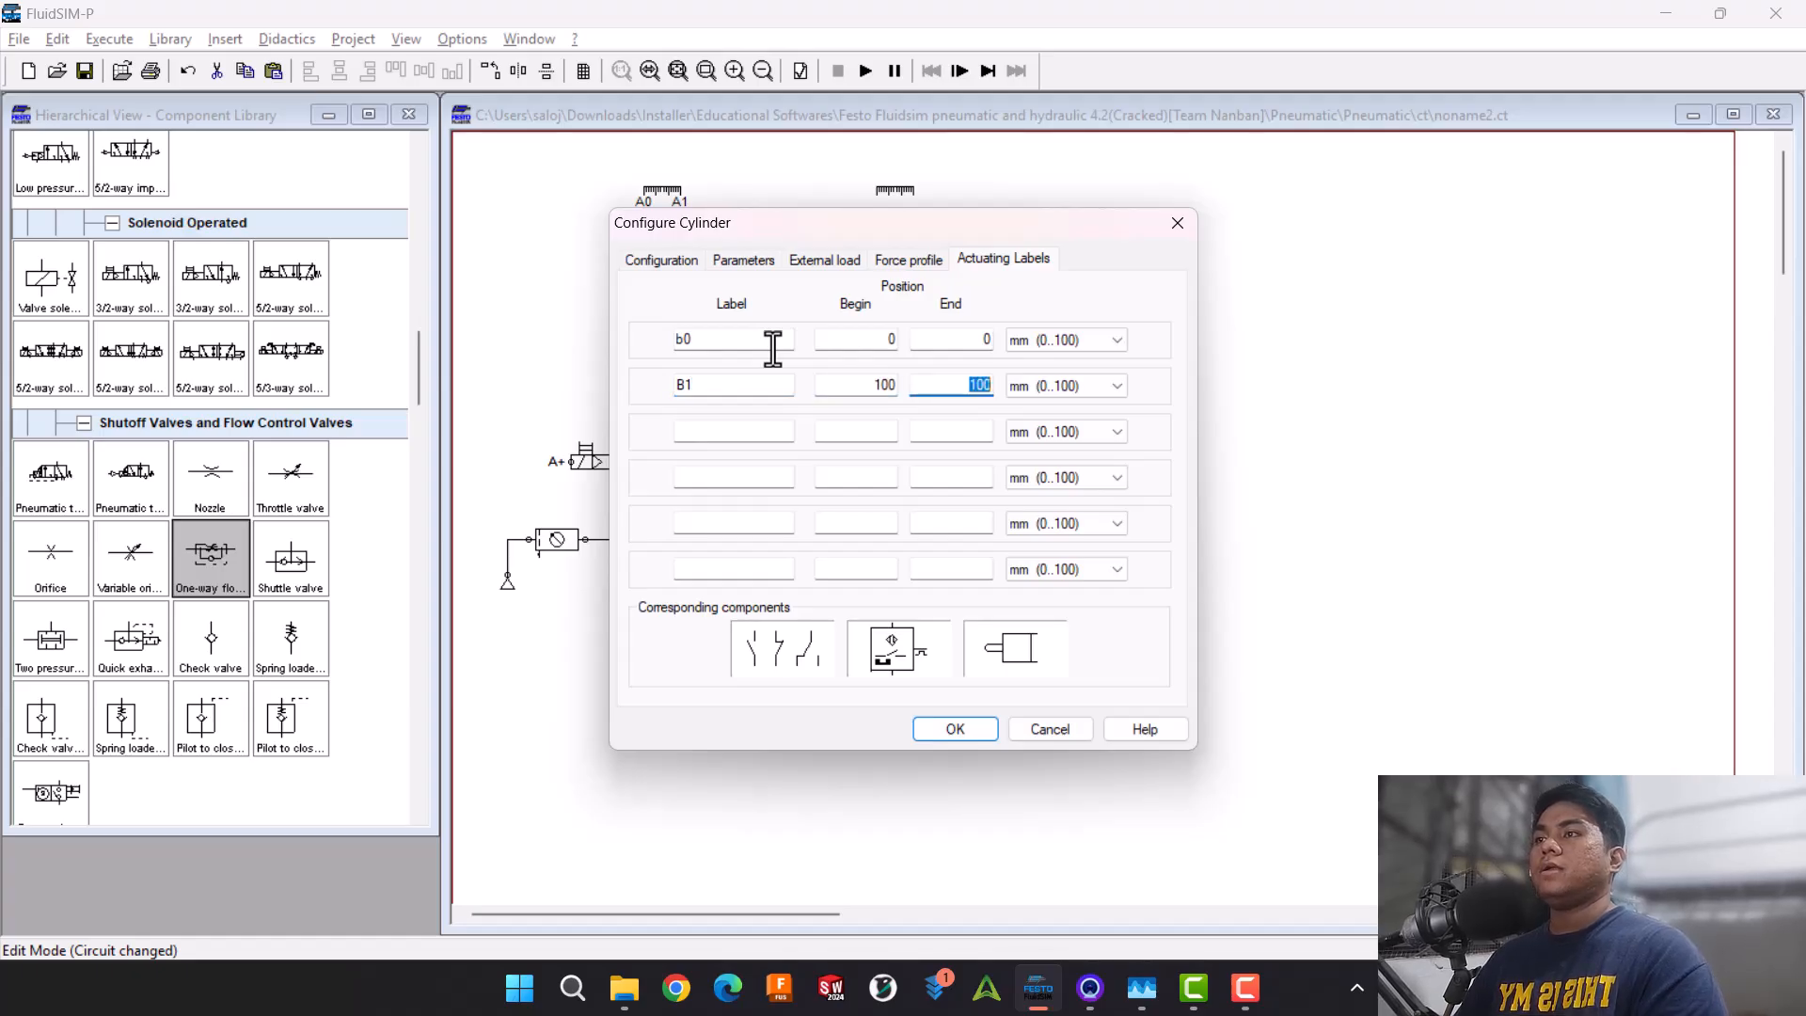
key("Return")
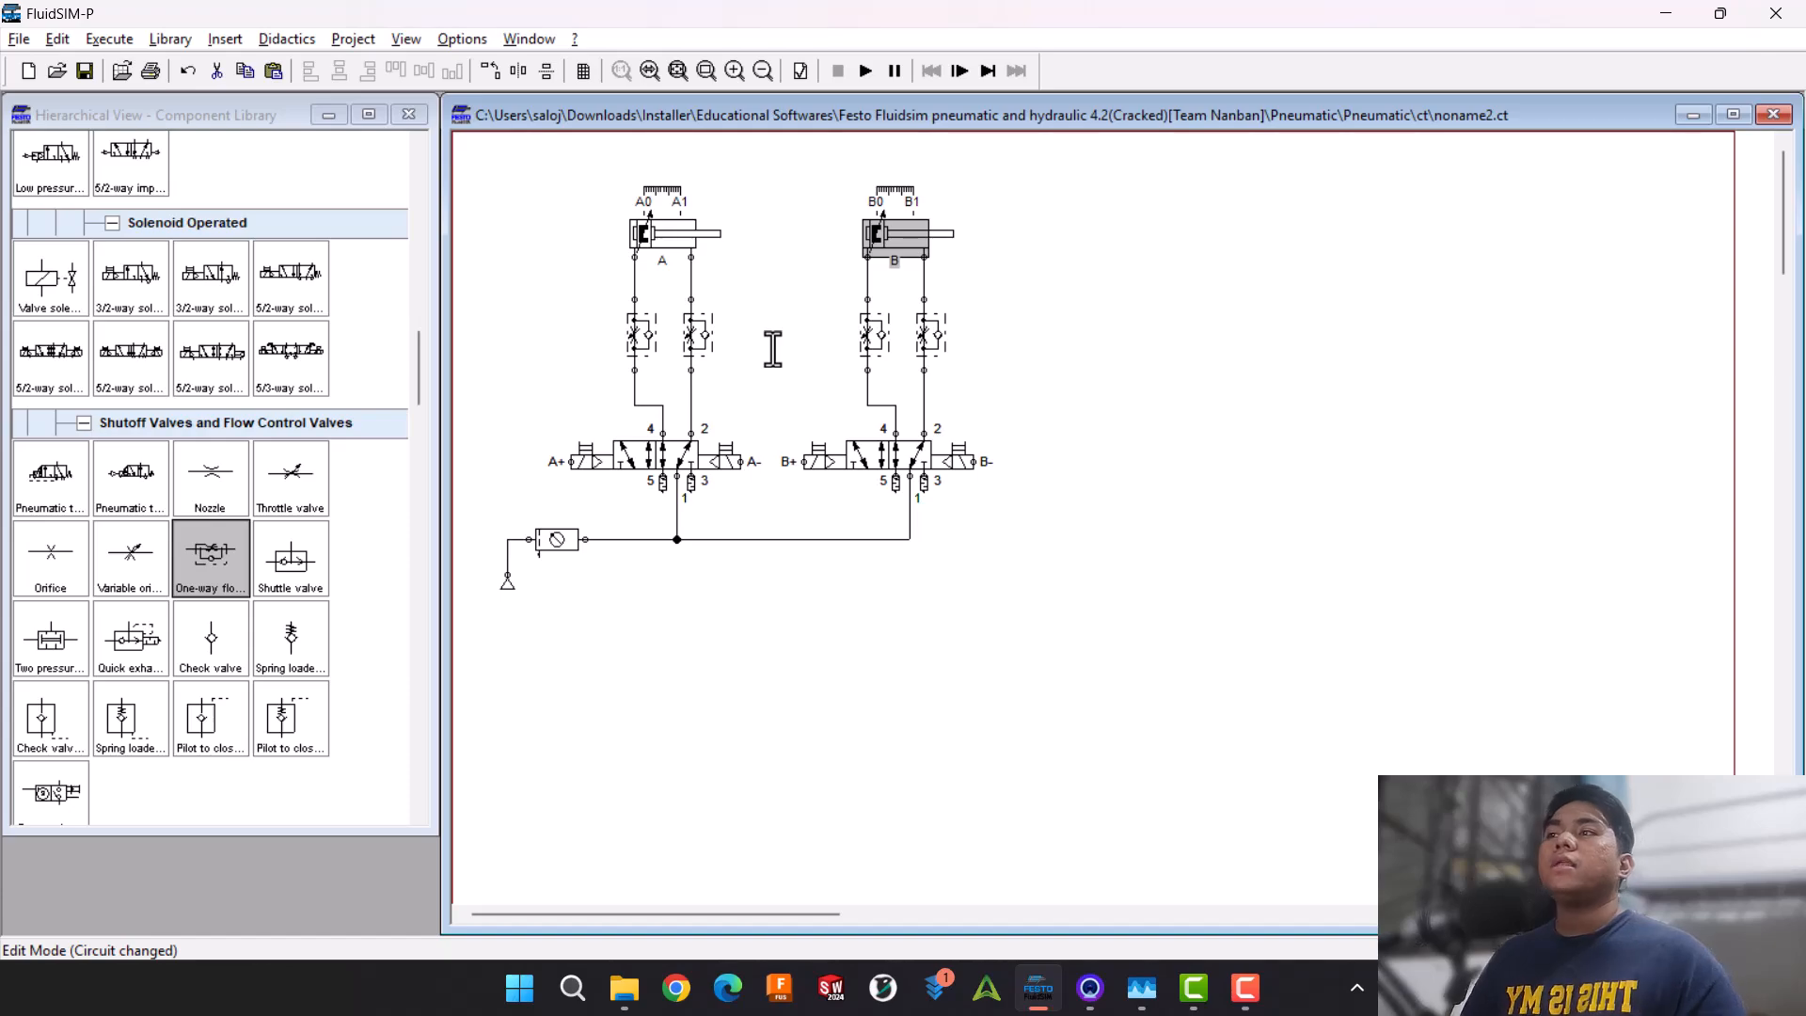
- Try cylinder A's distance rule beyond the end of the piston rod, and return it above the cylinder
mouse_move(649, 188)
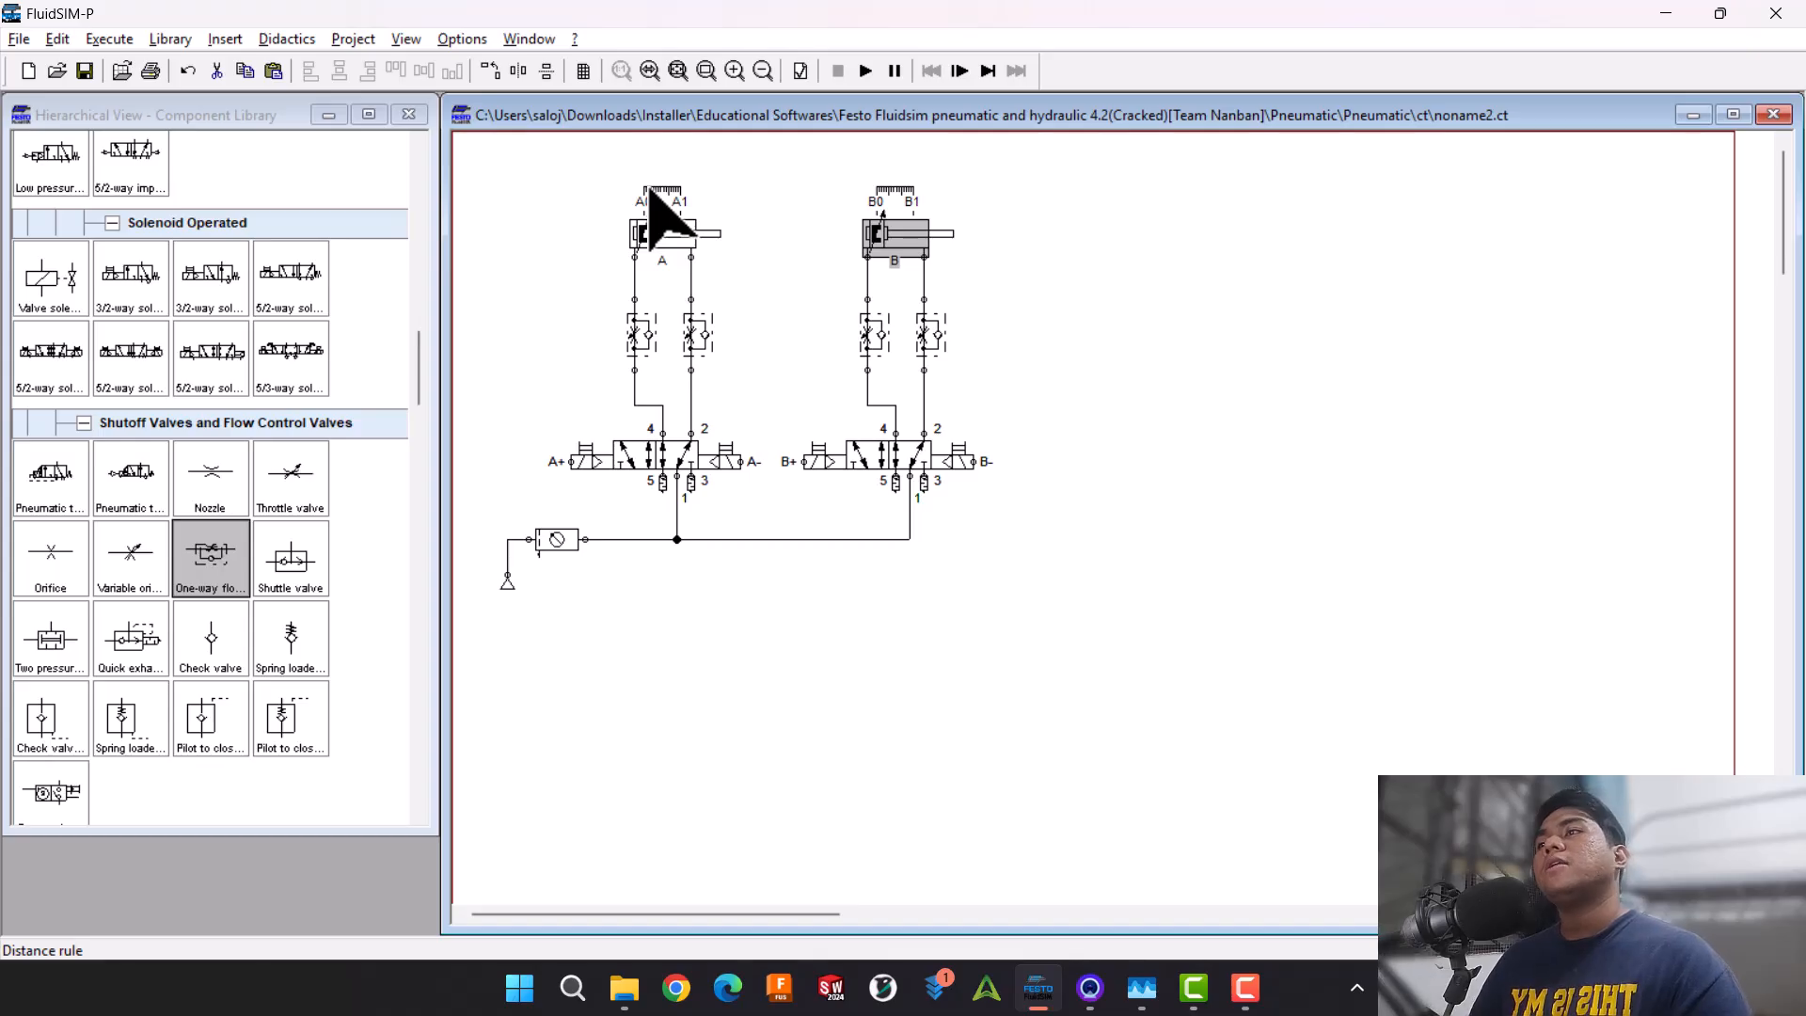
left_click(746, 237)
left_click(656, 194)
mouse_move(656, 194)
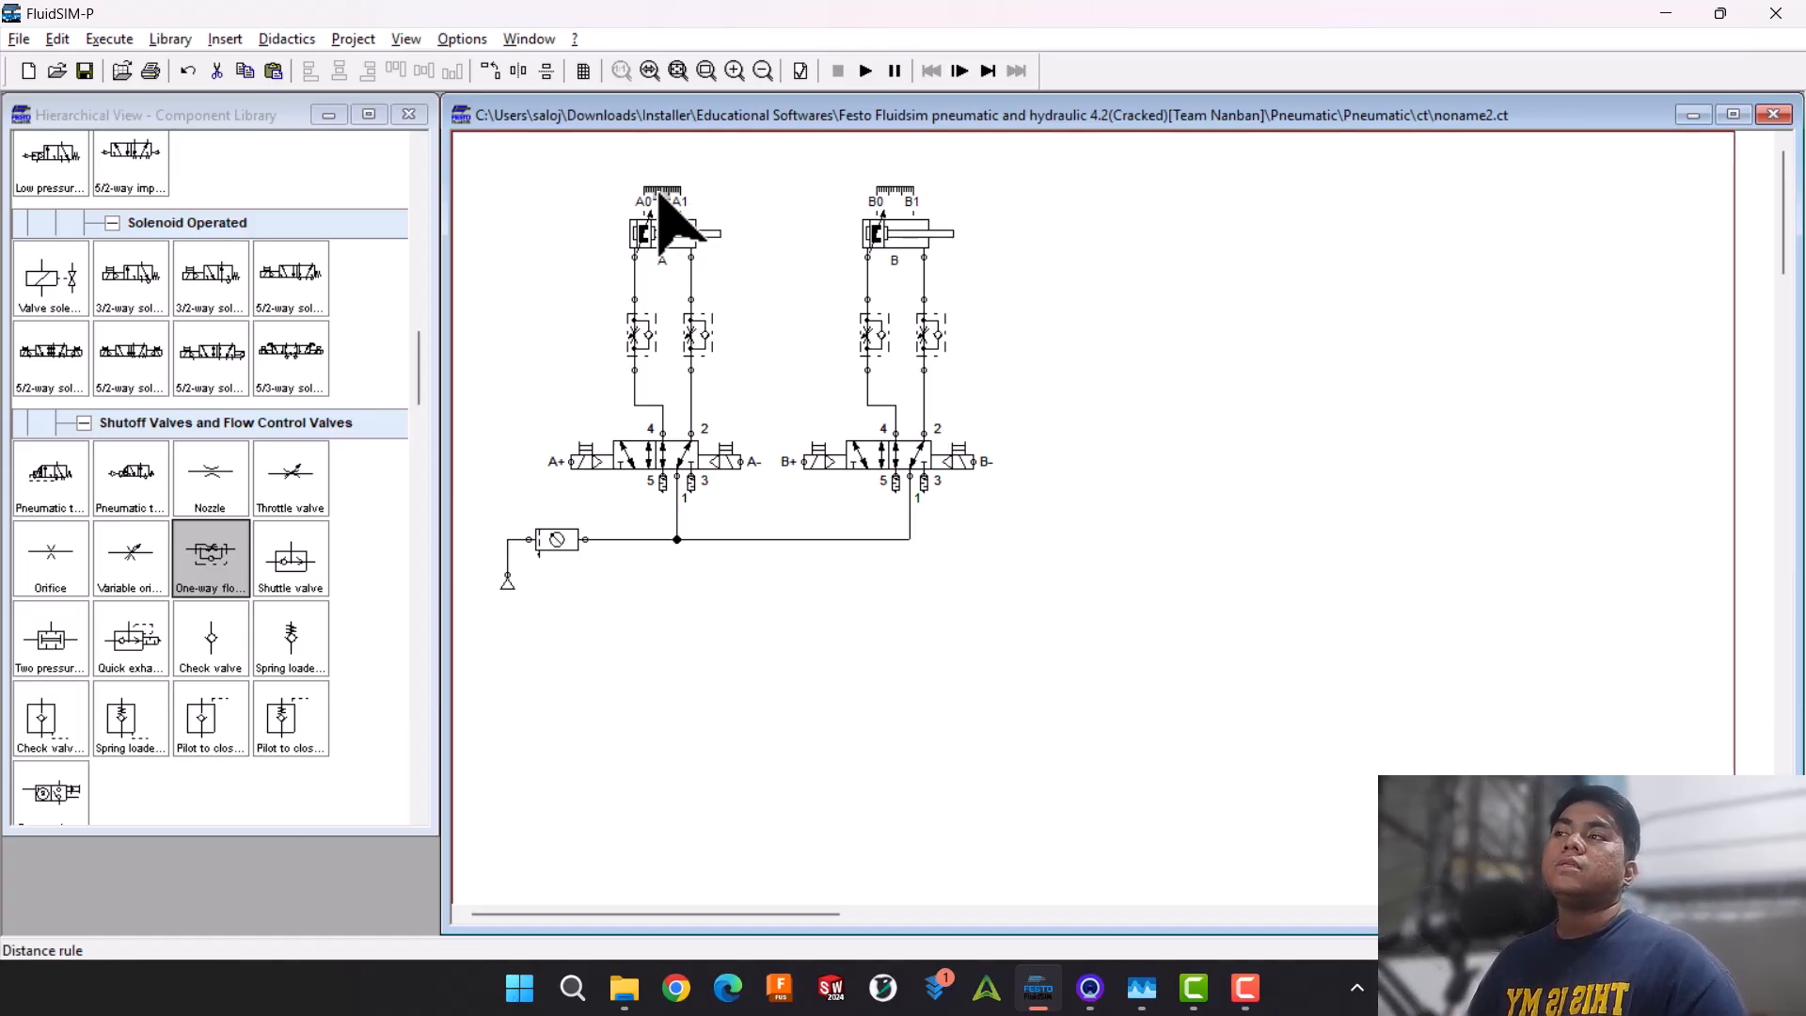
left_click_drag(661, 195, 740, 204)
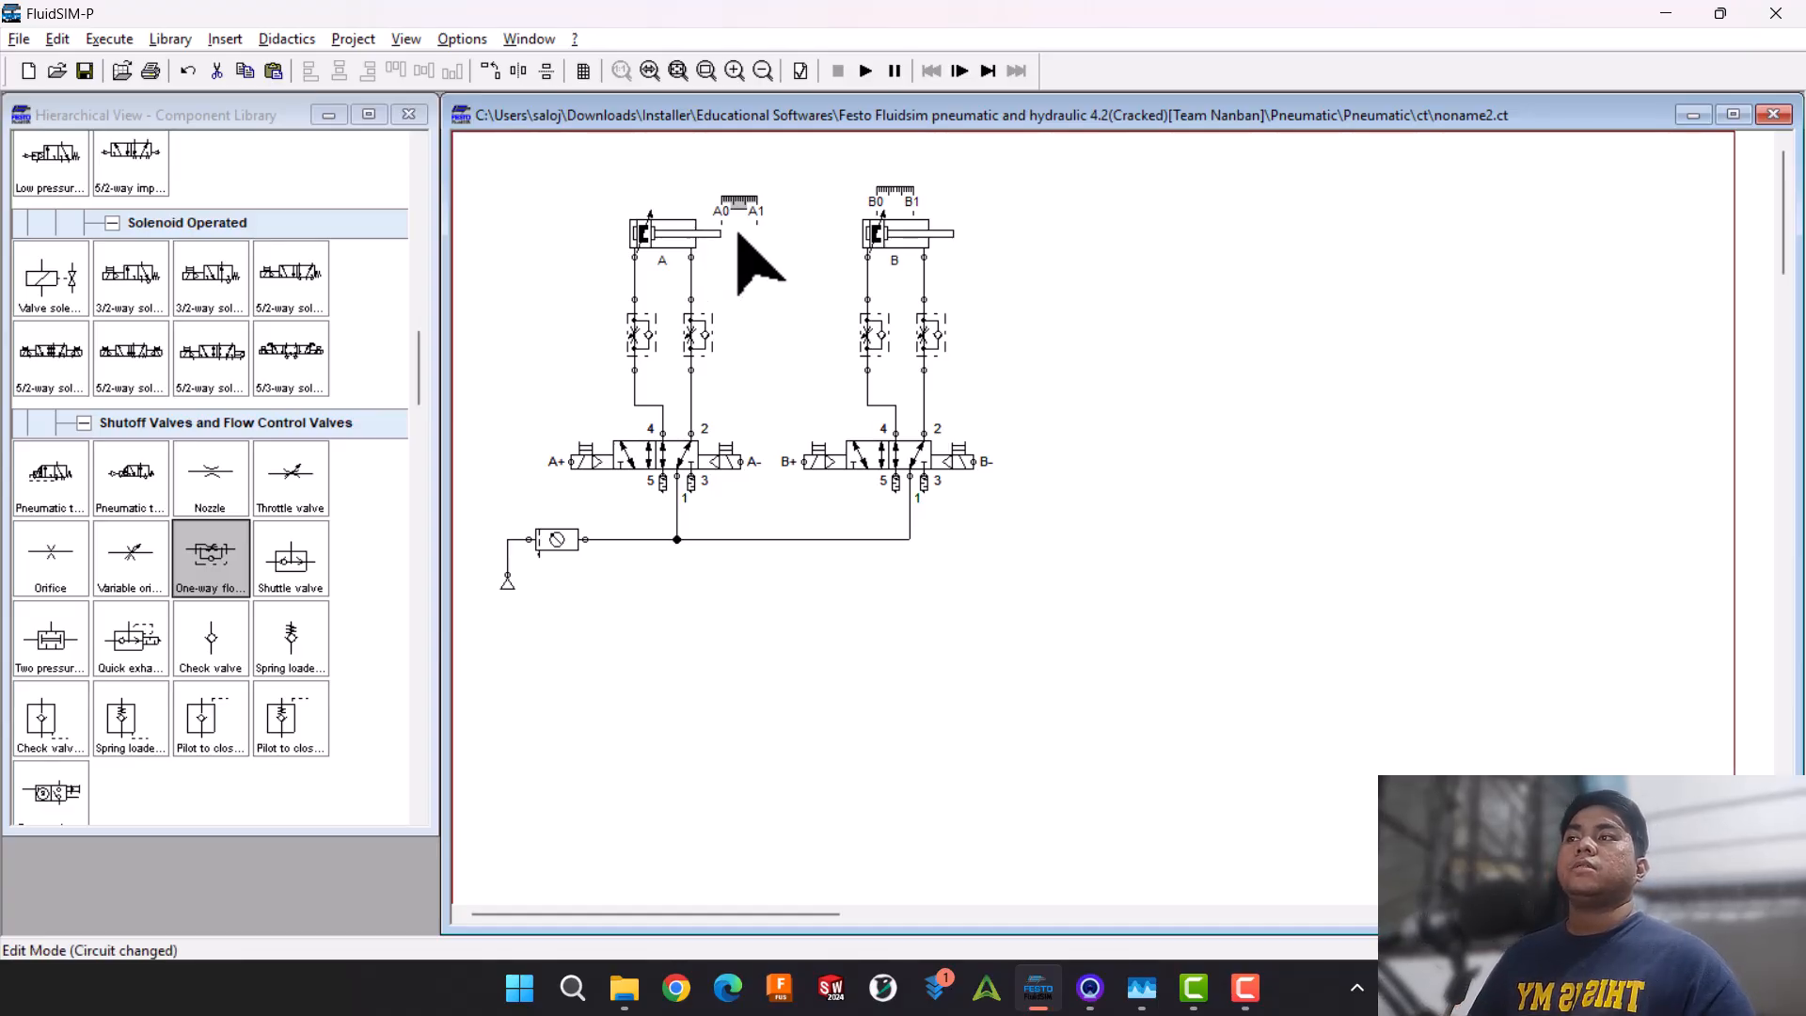
left_click_drag(744, 201, 666, 193)
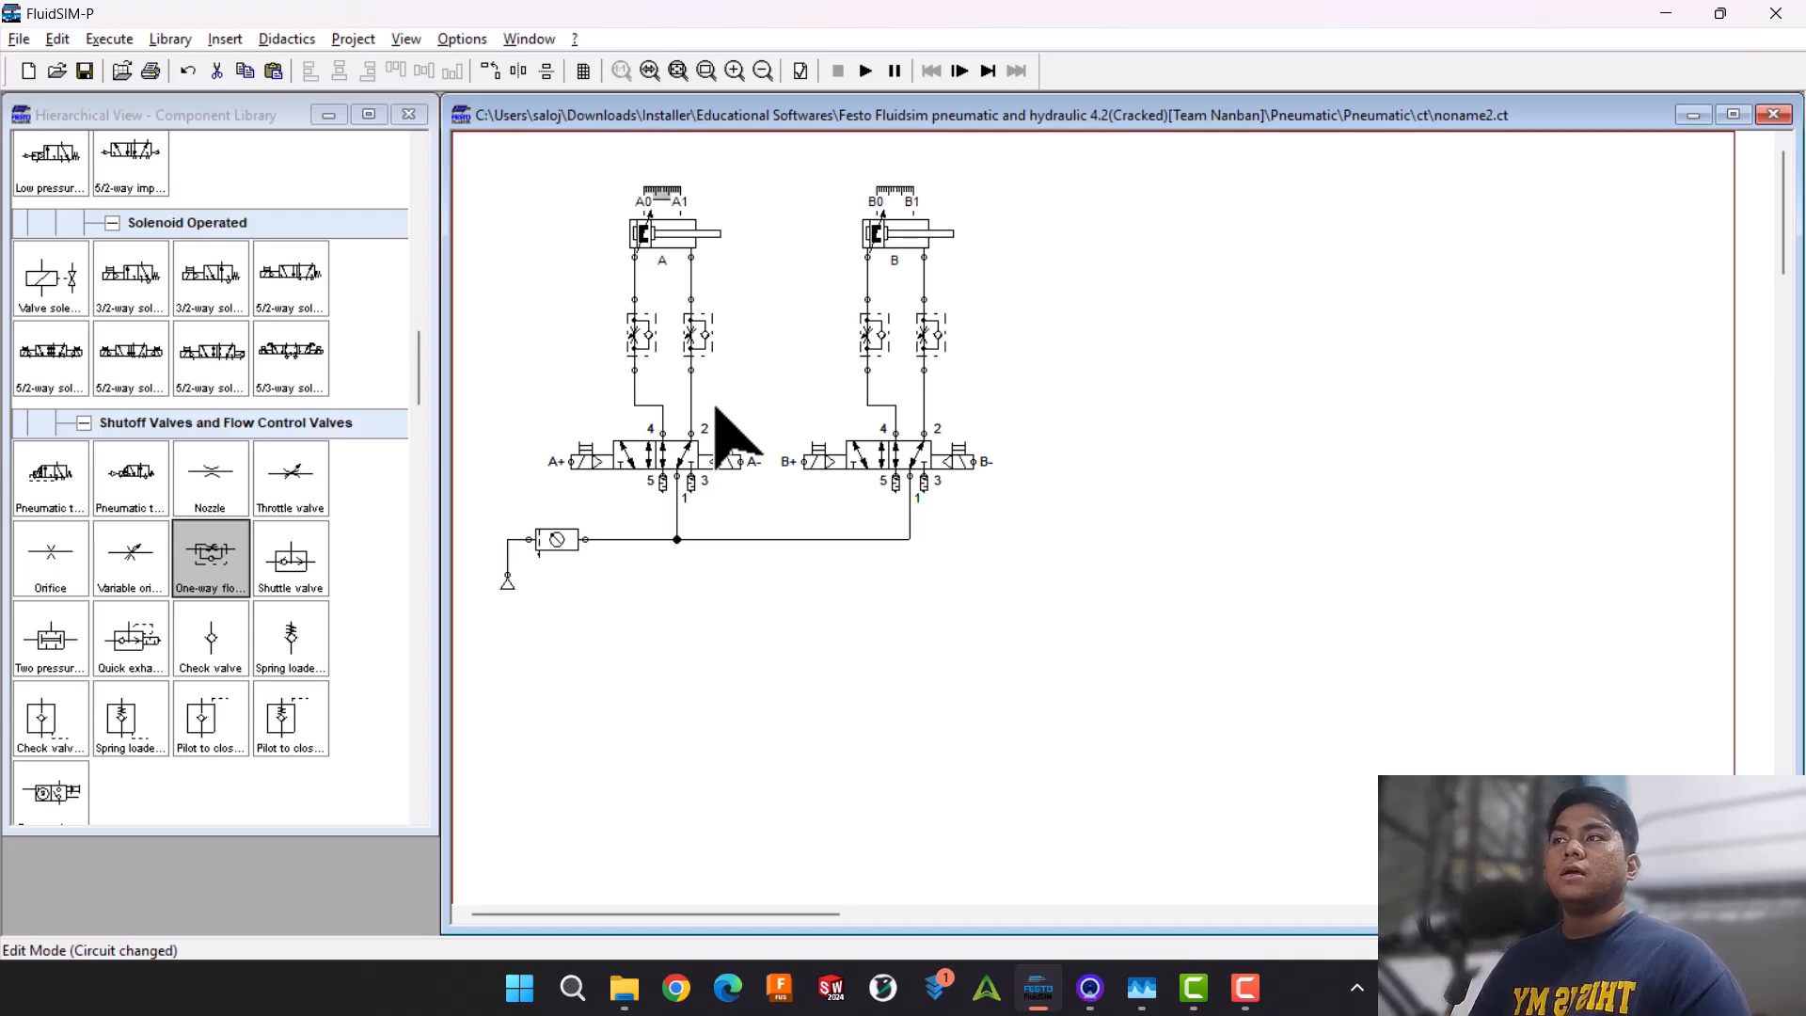
left_click(932, 564)
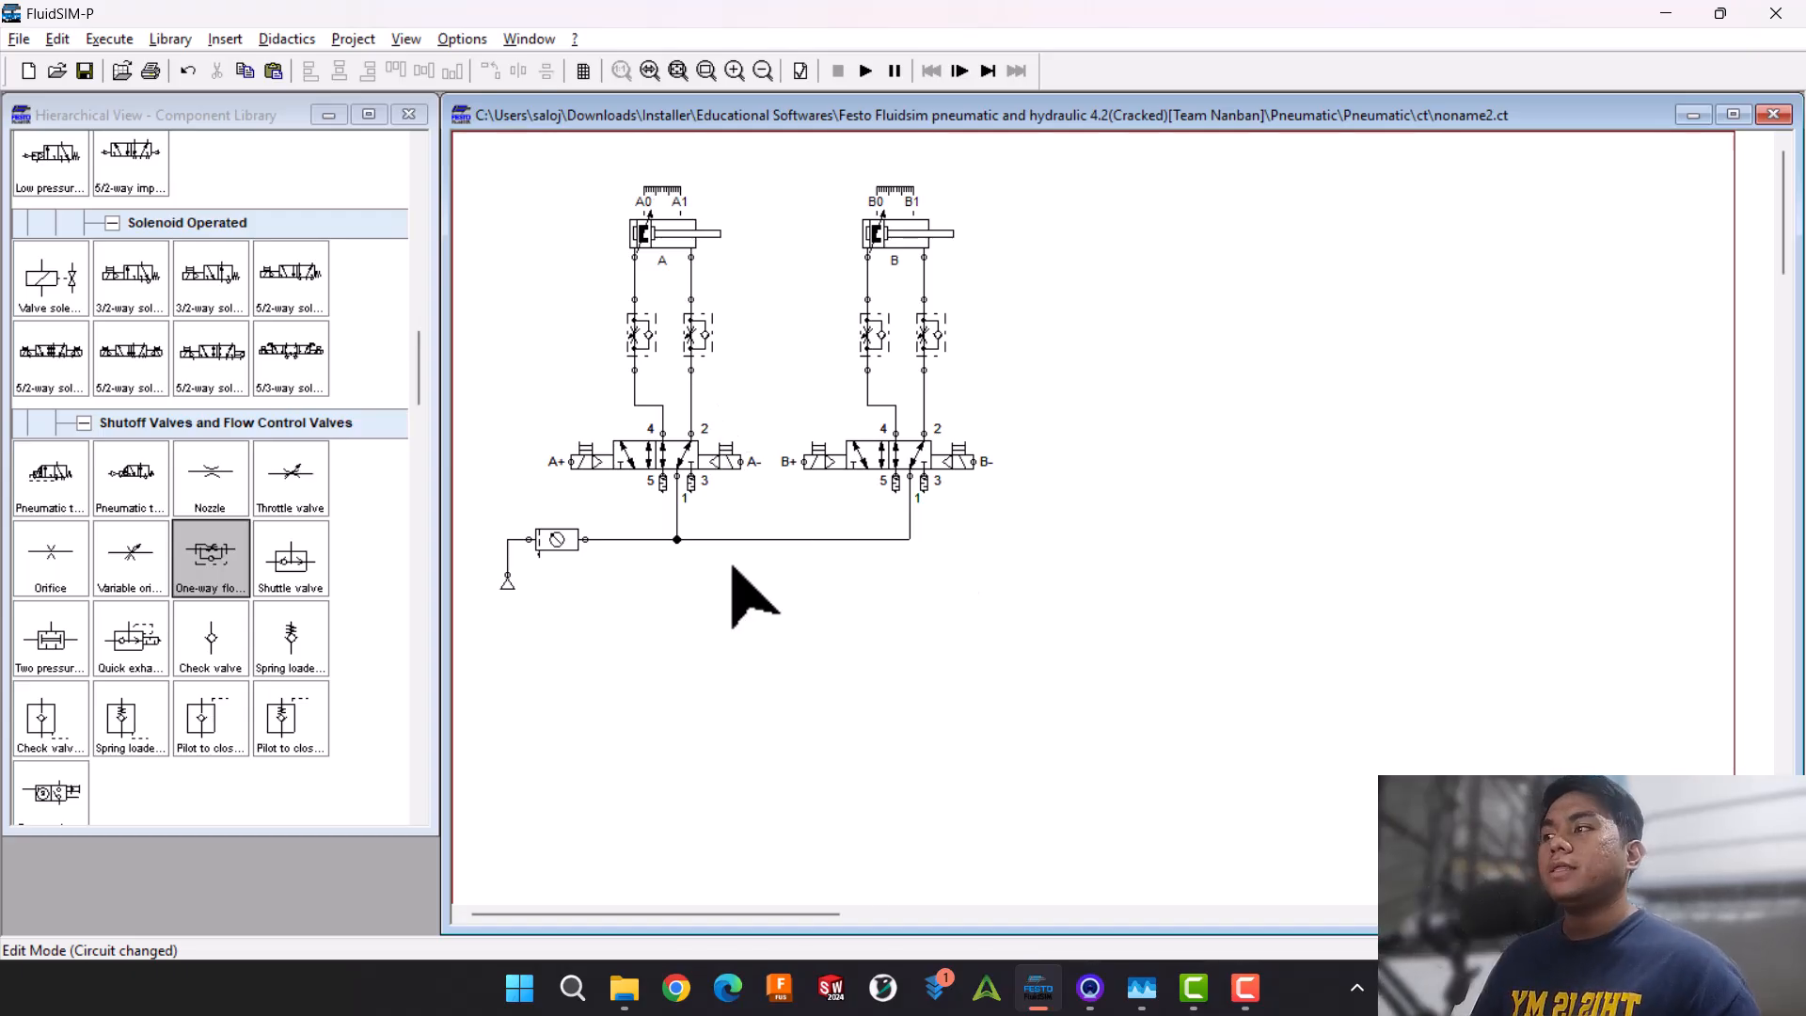
- Select the whole pneumatic circuit, including both cylinders, all valves and the air supply
left_click_drag(479, 168, 1030, 659)
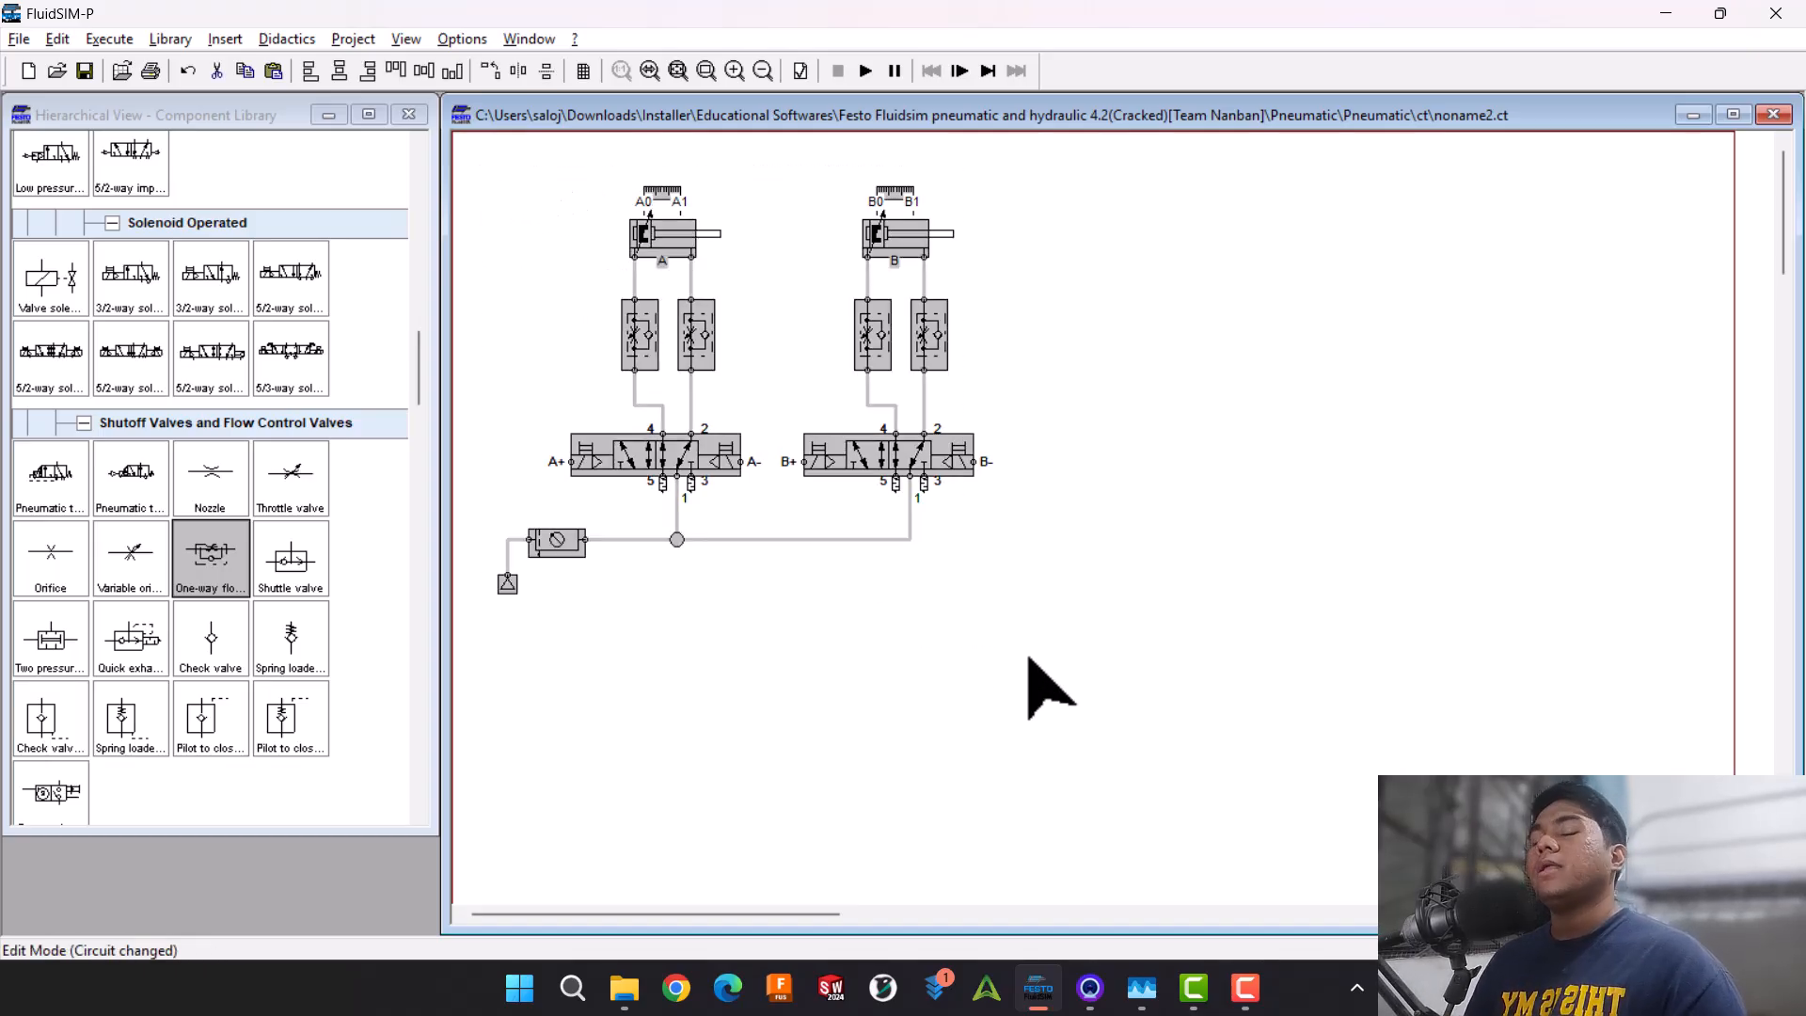